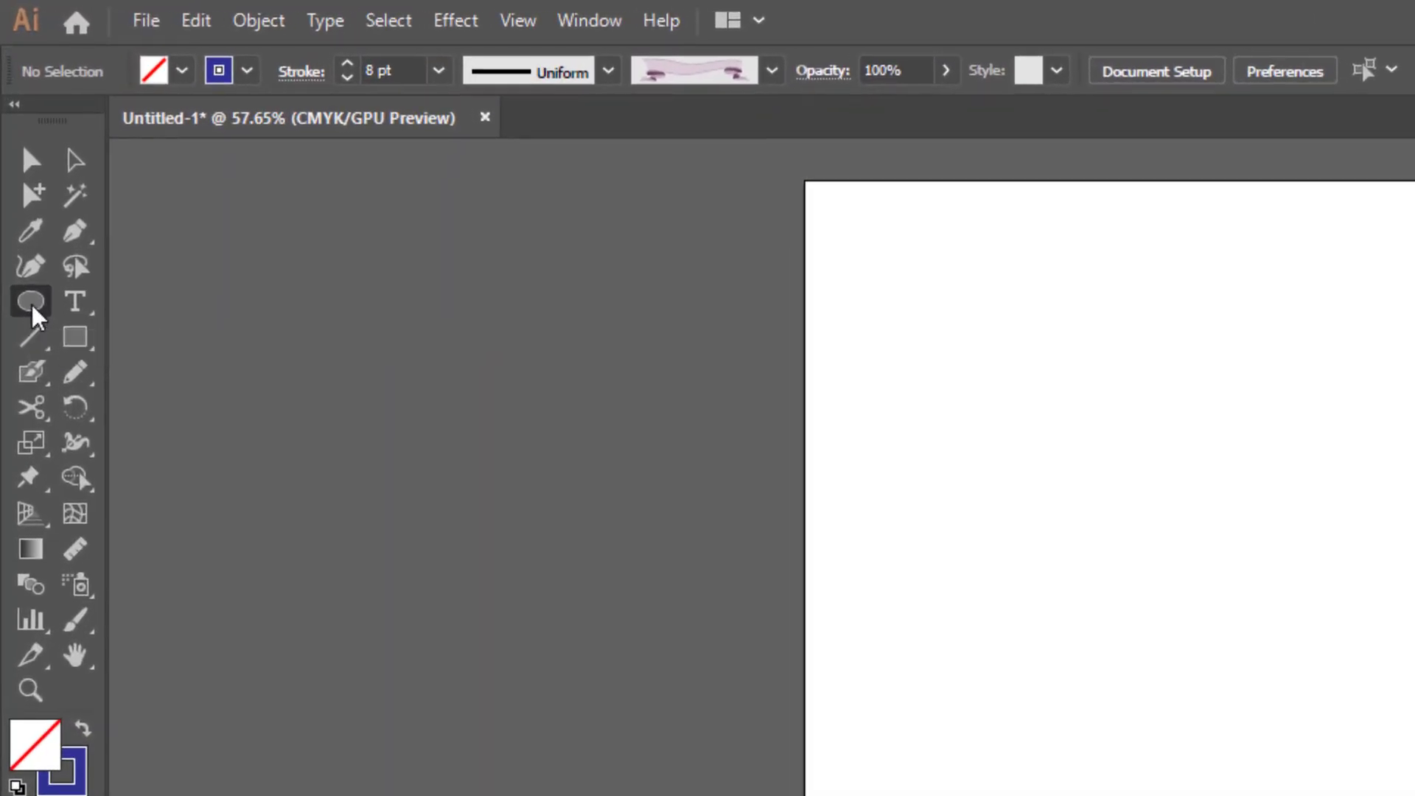
Step: Draw an unfilled 8 pt rectangle, about 546 × 817 pt, just inside the page edges
{"action": "left_click", "coordinate": [75, 336]}
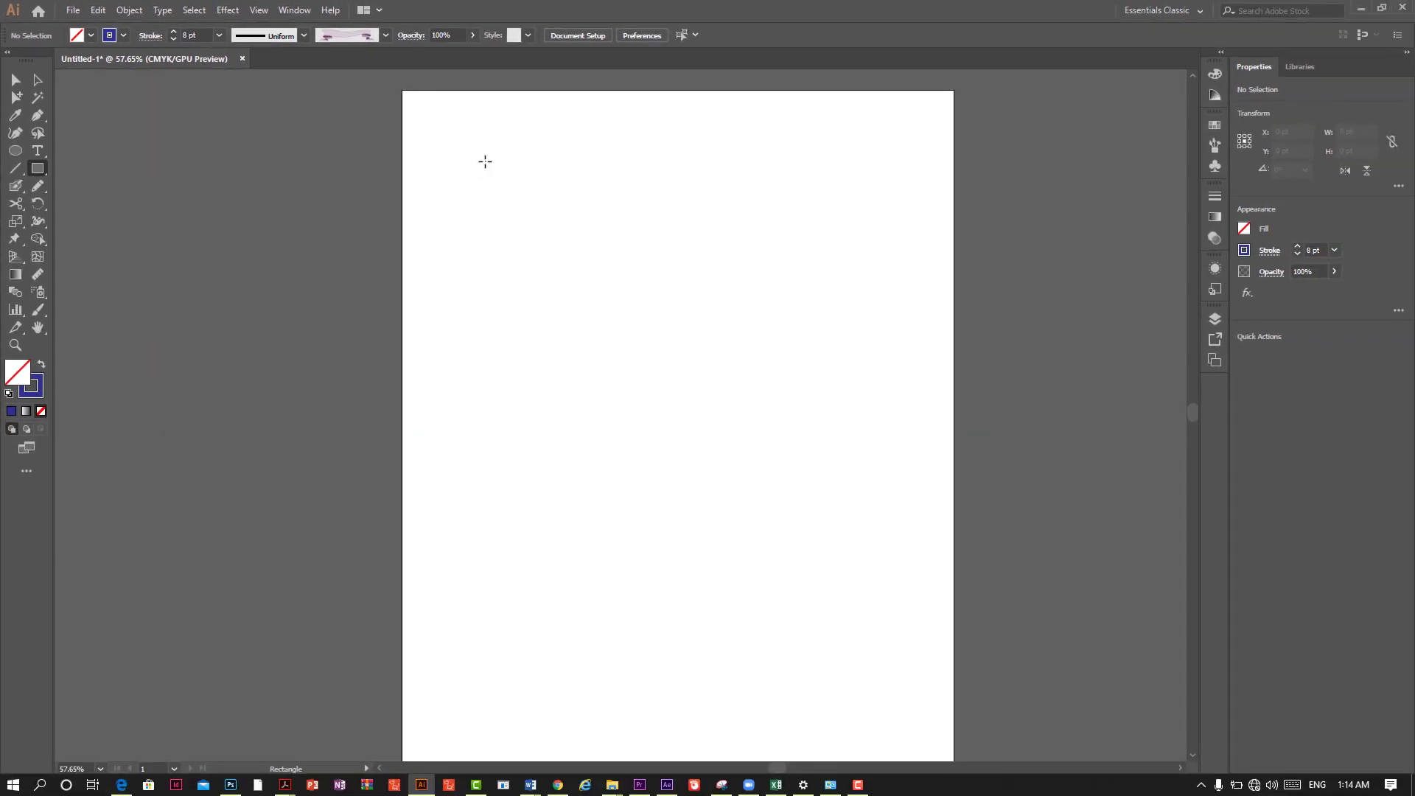
{"action": "mouse_move", "coordinate": [422, 98]}
{"action": "left_mouse_down"}
{"action": "mouse_move", "coordinate": [873, 752]}
{"action": "mouse_move", "coordinate": [914, 681]}
{"action": "mouse_move", "coordinate": [913, 648]}
{"action": "mouse_move", "coordinate": [931, 648]}
{"action": "left_mouse_up"}
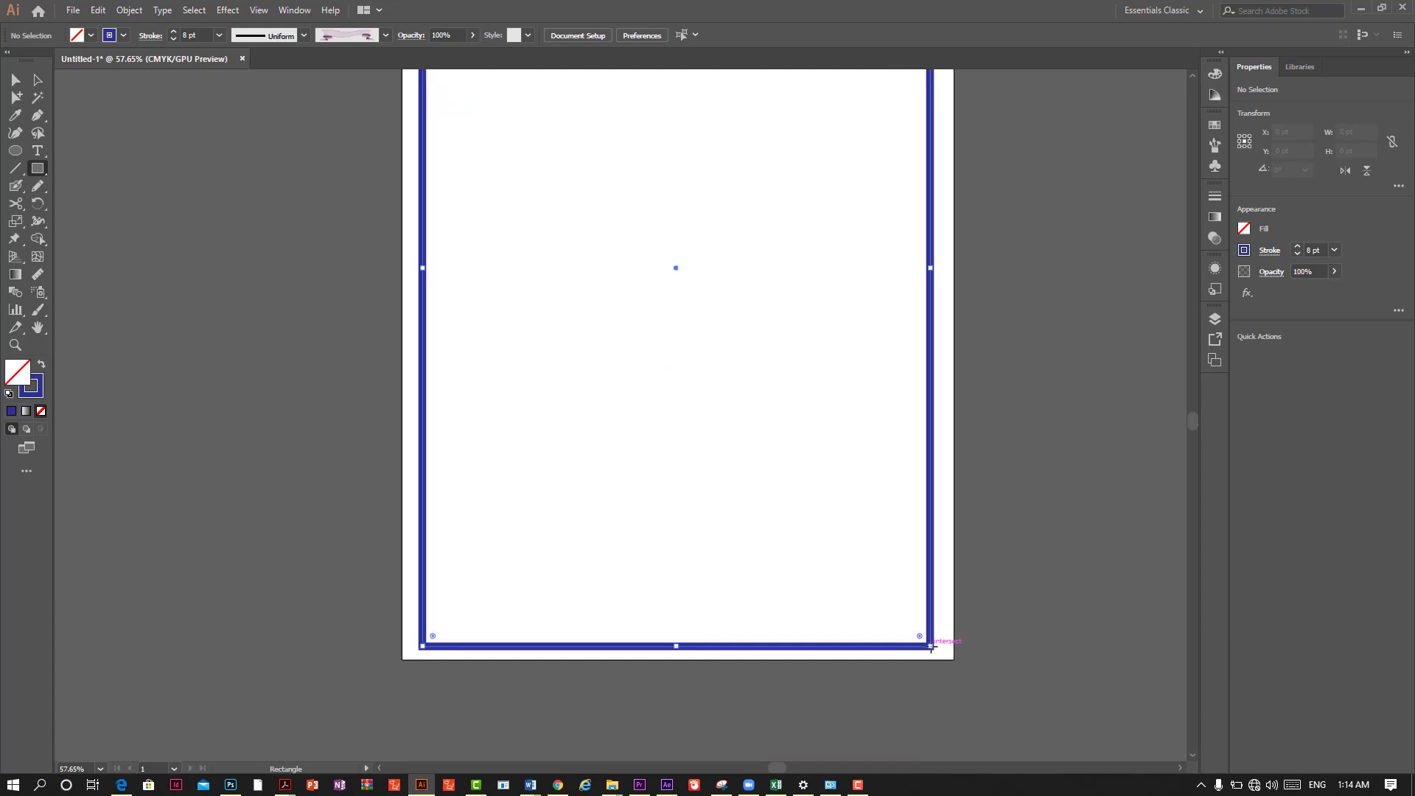
{"action": "scroll", "coordinate": [931, 649], "scroll_direction": "up", "scroll_amount": 5}
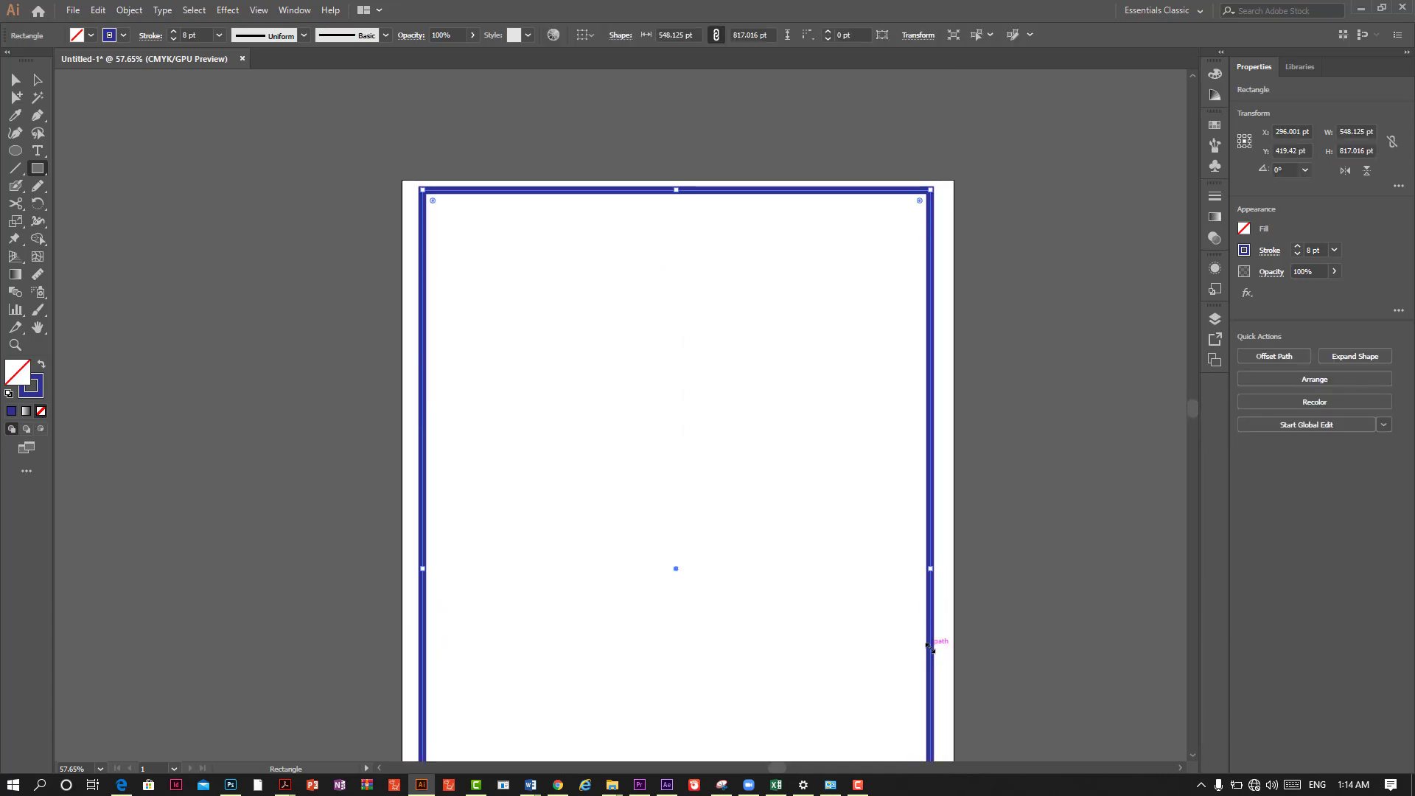
{"action": "scroll", "coordinate": [700, 457], "scroll_direction": "right", "scroll_amount": 1}
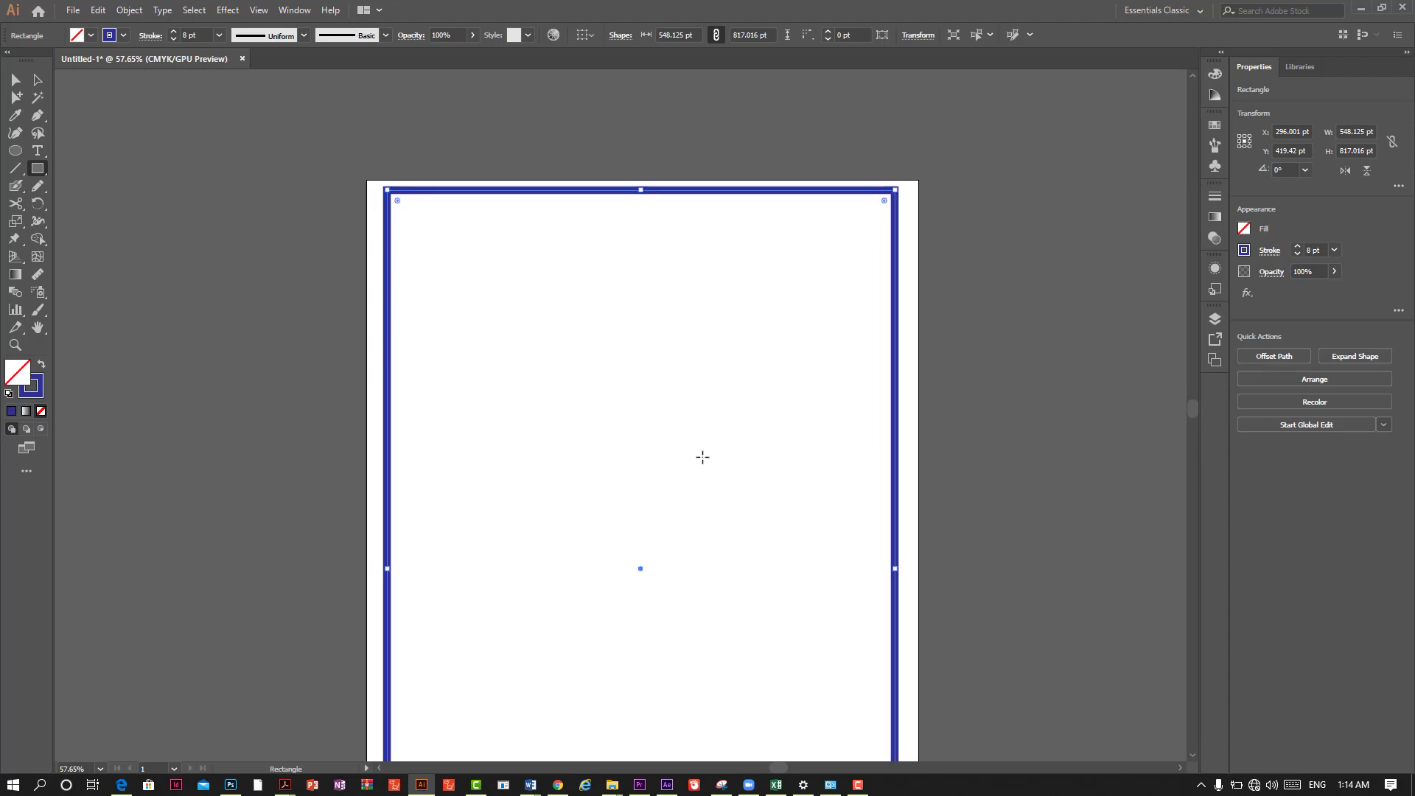
{"action": "scroll", "coordinate": [700, 458], "scroll_direction": "right", "scroll_amount": 2}
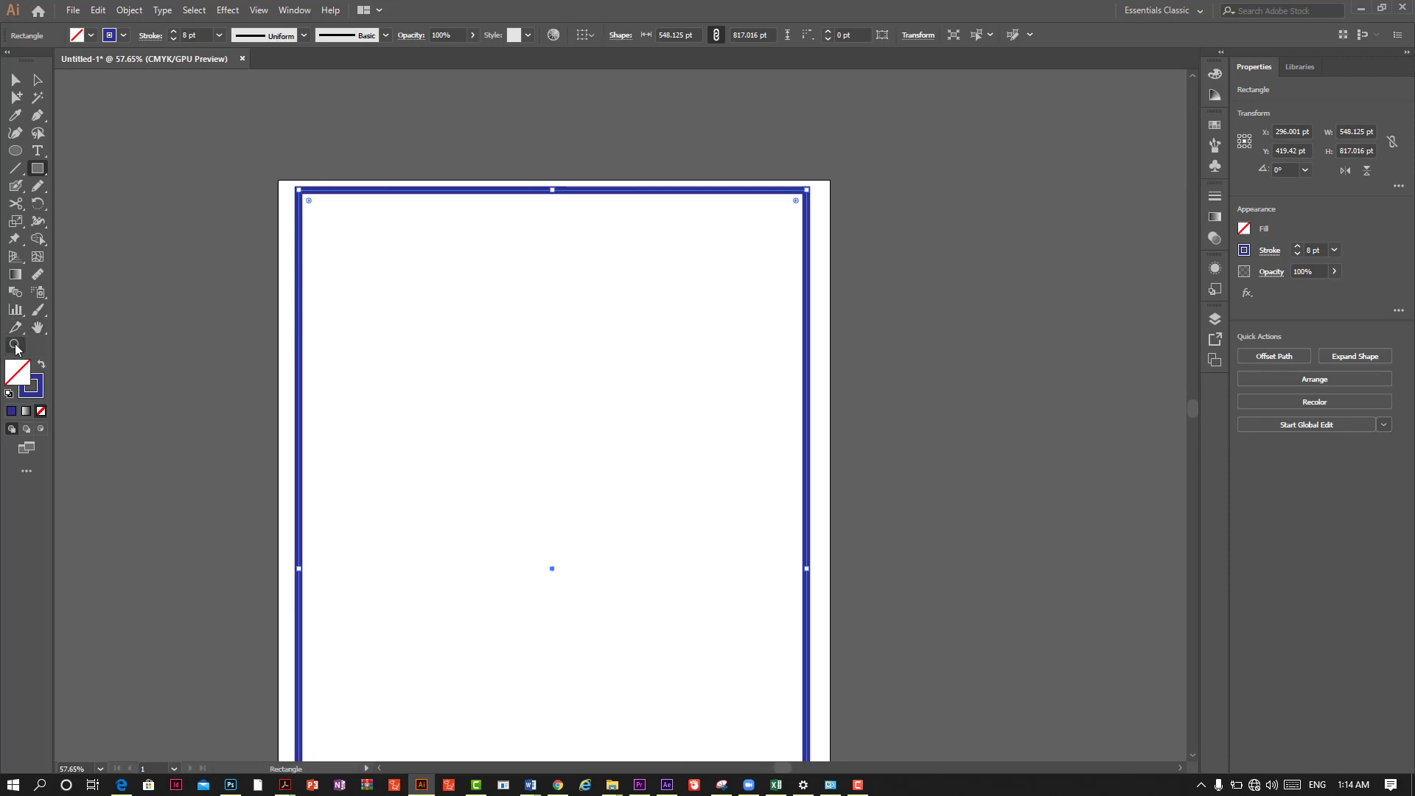
{"action": "left_click", "coordinate": [15, 345]}
{"action": "mouse_move", "coordinate": [413, 366]}
{"action": "left_mouse_down"}
{"action": "mouse_move", "coordinate": [422, 380]}
{"action": "mouse_move", "coordinate": [404, 370]}
{"action": "left_mouse_up"}
Step: Select the 548.125 × 817.016 pt border rectangle and bring its Stroke swatch to the front
{"action": "left_click", "coordinate": [18, 78]}
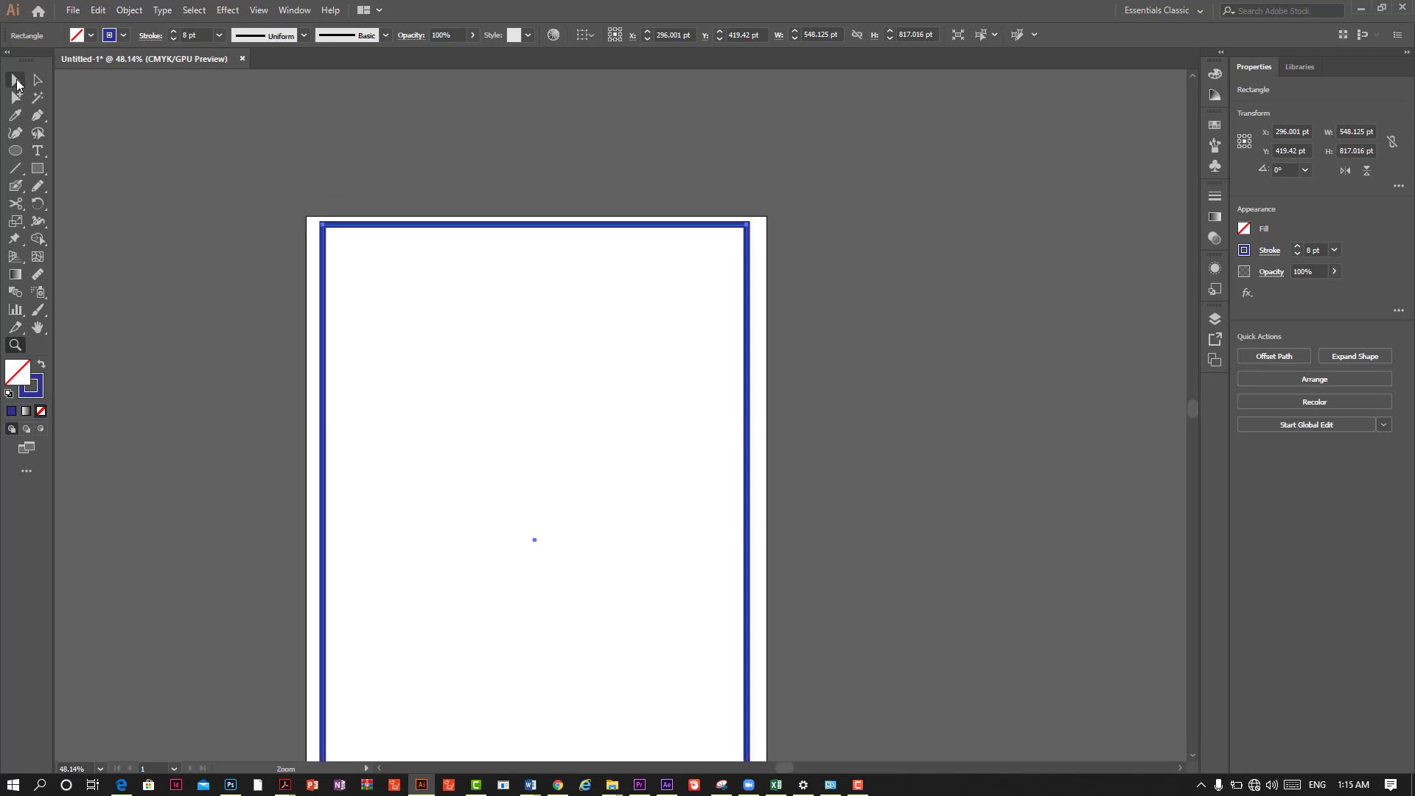
{"action": "left_click", "coordinate": [561, 426]}
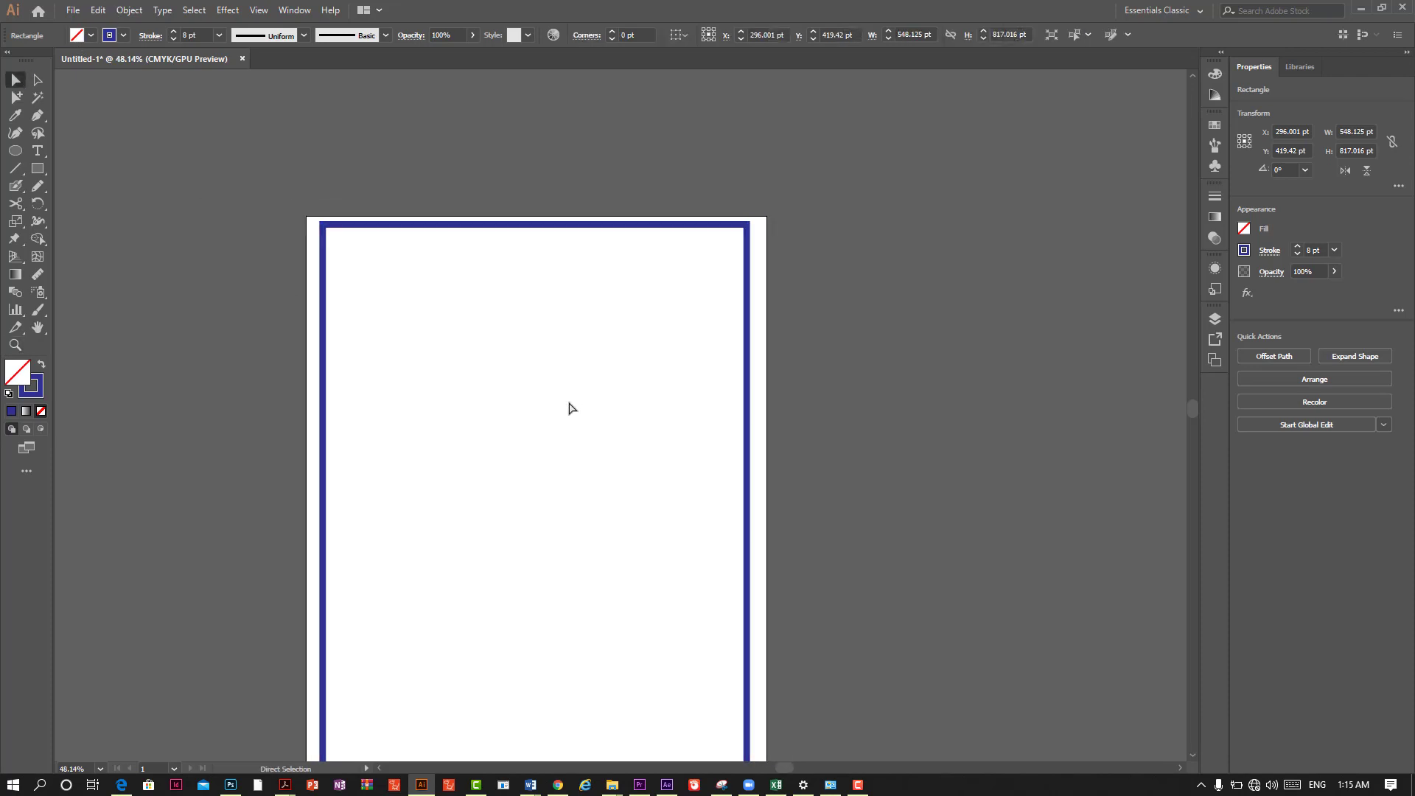
{"action": "scroll", "coordinate": [563, 434], "scroll_direction": "down", "scroll_amount": 3}
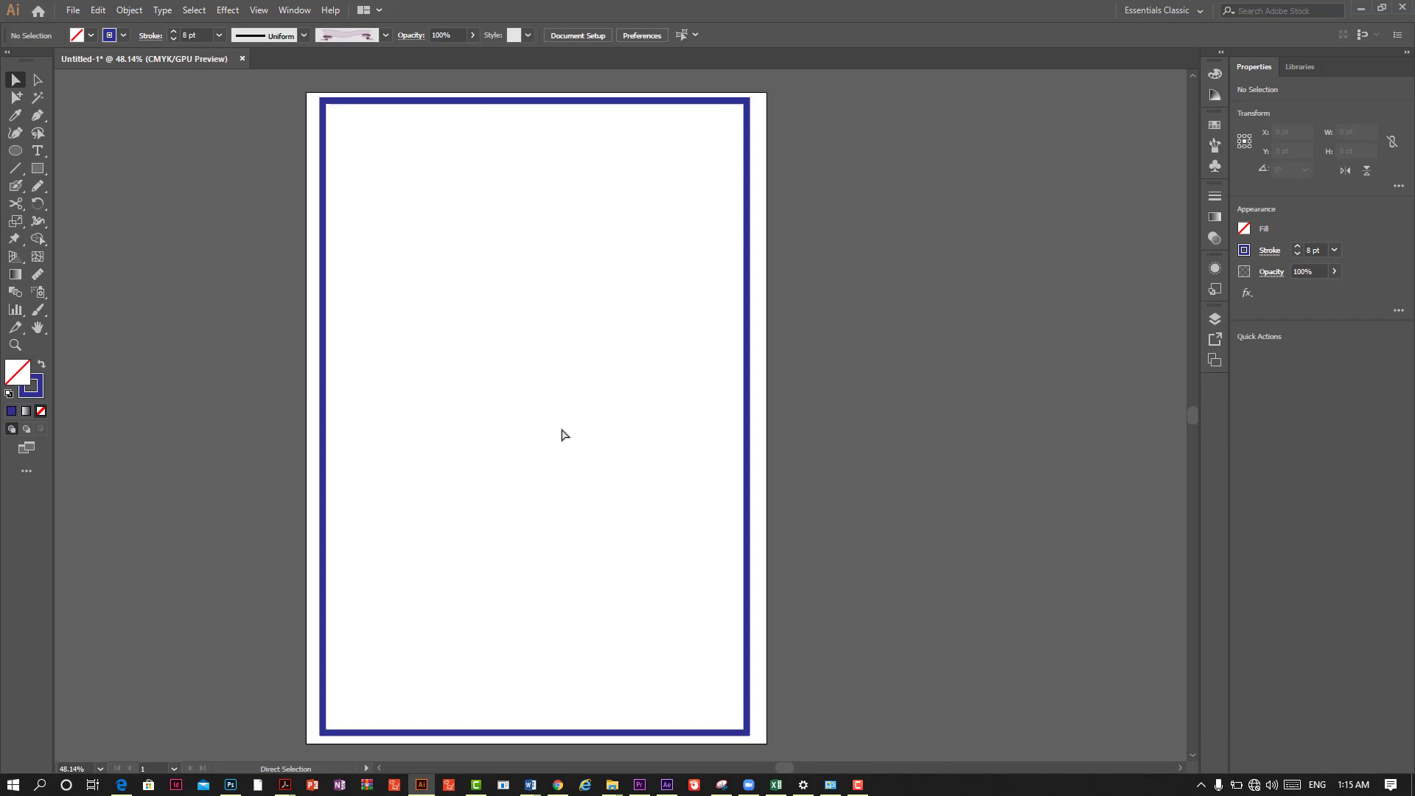
{"action": "left_click", "coordinate": [456, 103]}
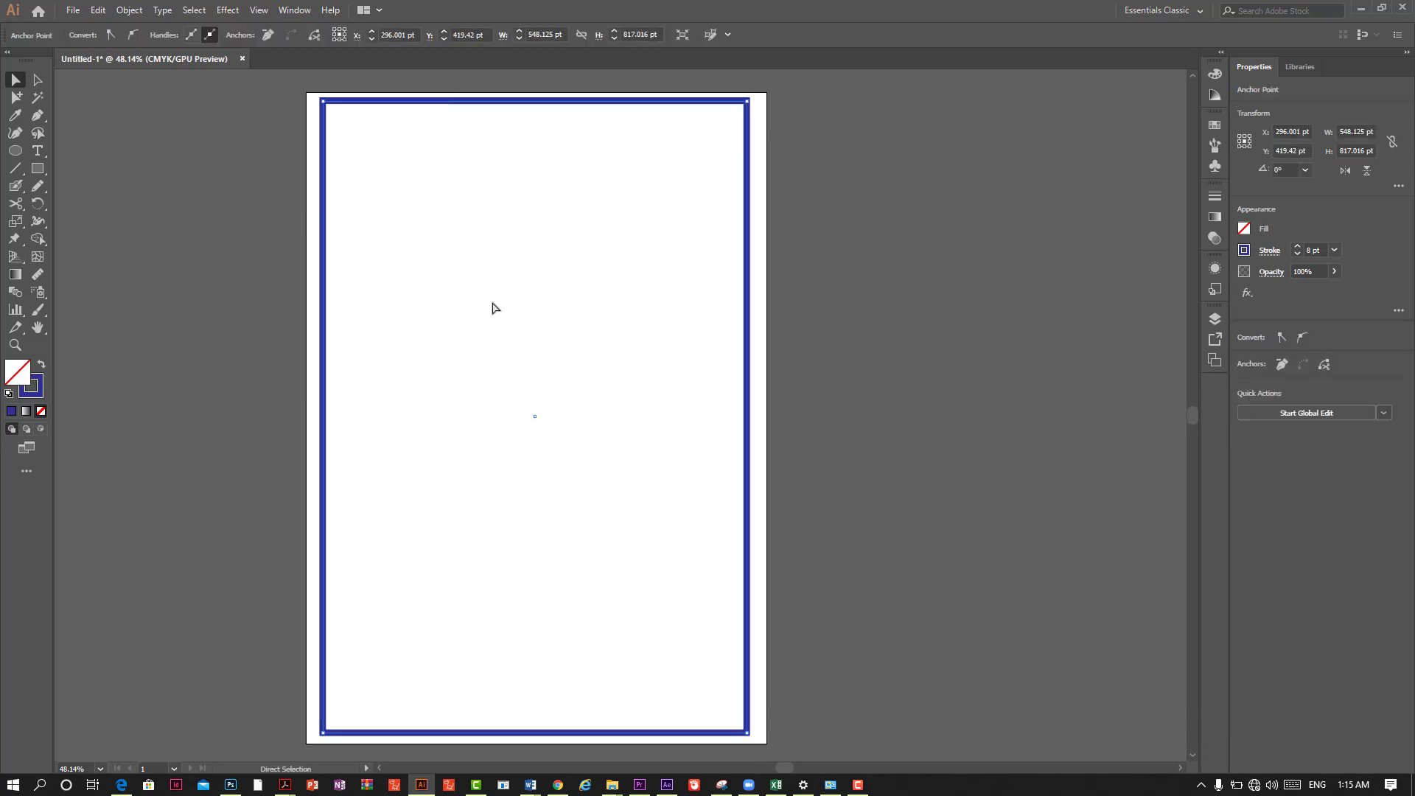
{"action": "left_click", "coordinate": [35, 389]}
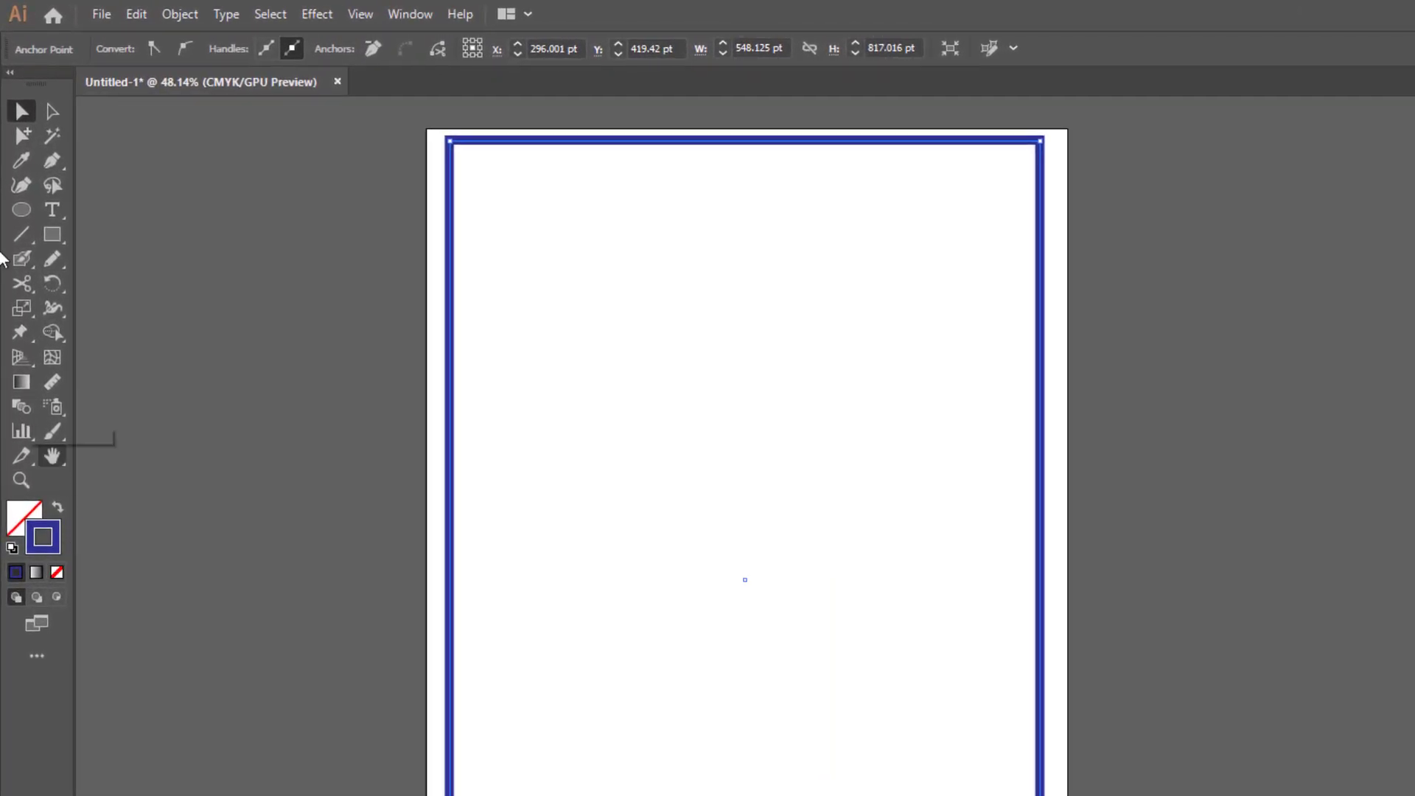
{"action": "left_click", "coordinate": [25, 139]}
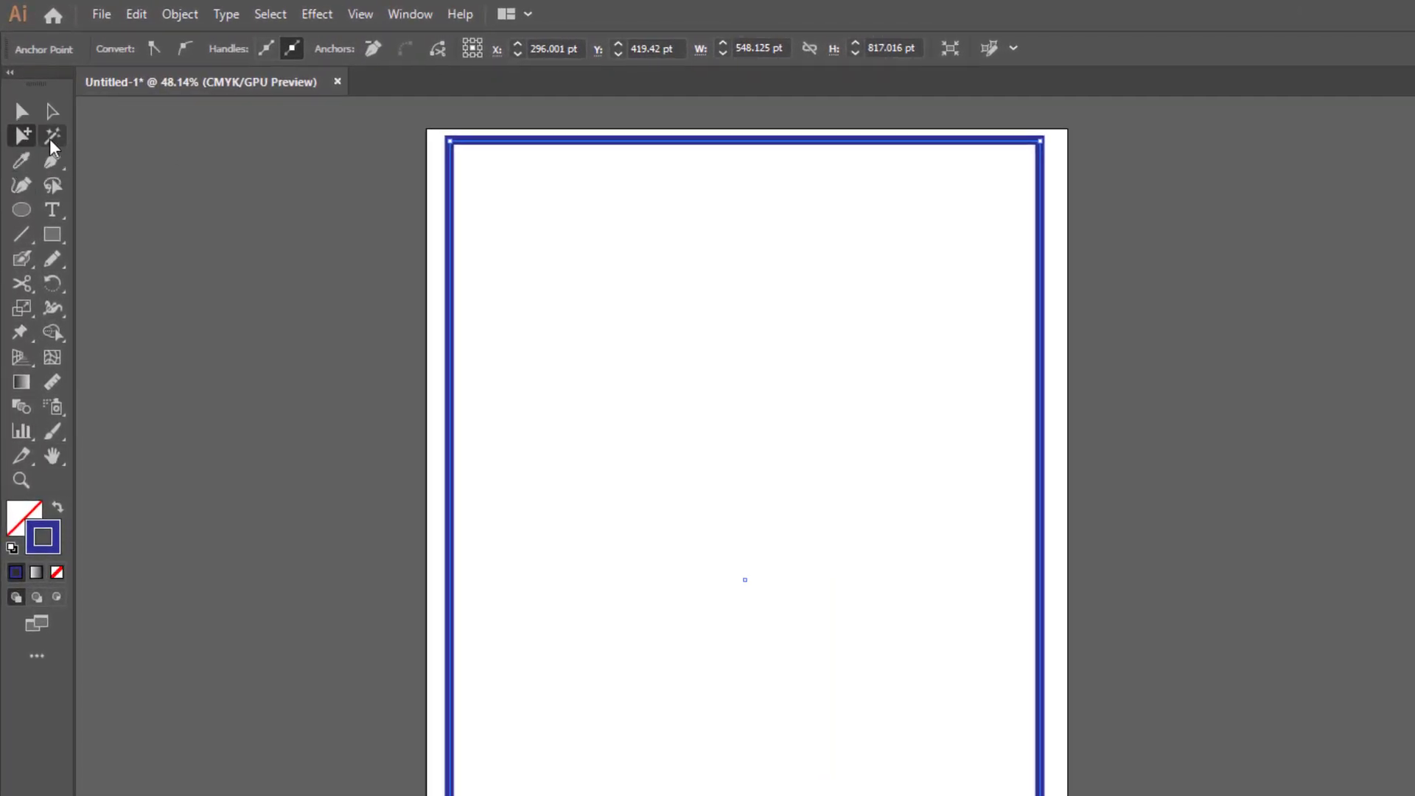
{"action": "left_click", "coordinate": [21, 185]}
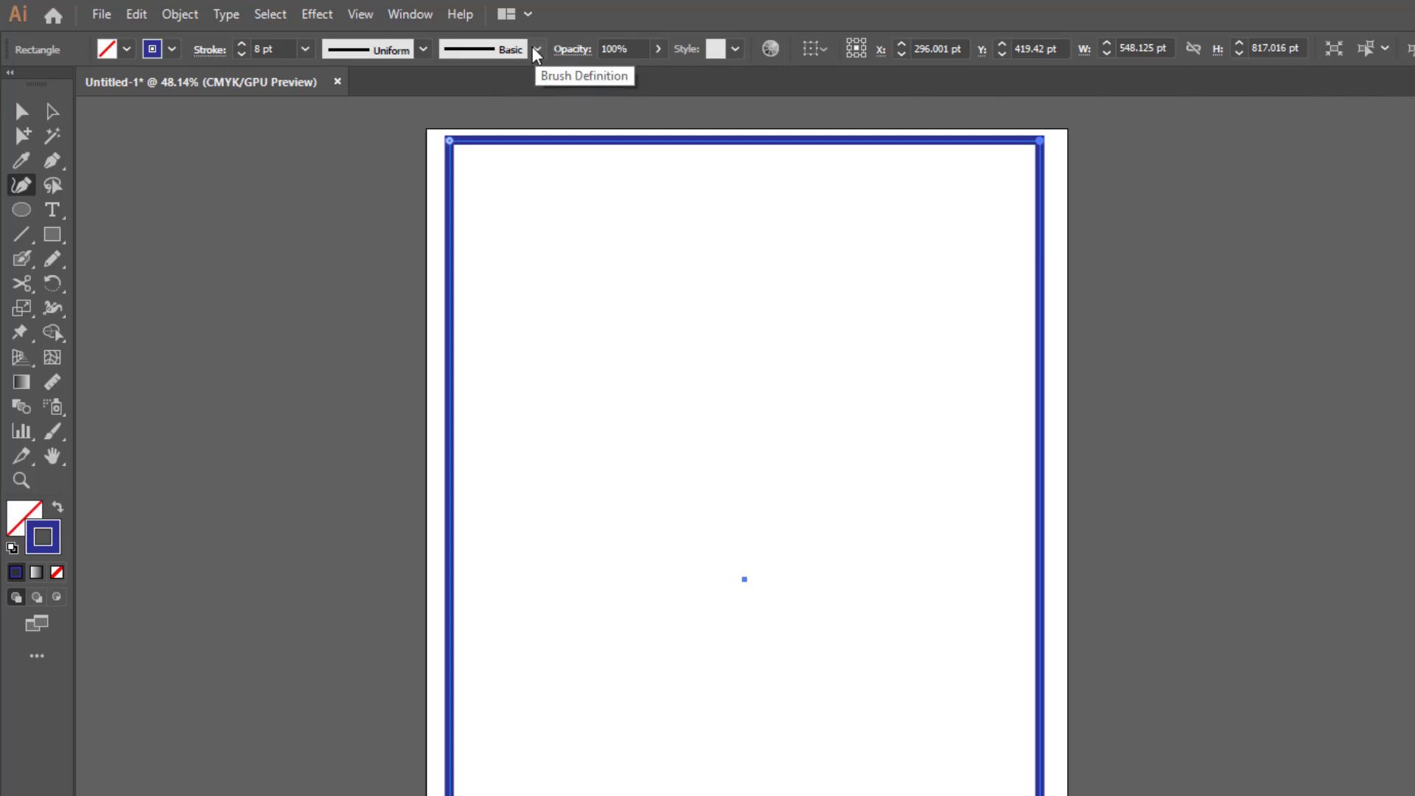
Step: Load the Borders_Dashed brush library and stretch its panel to show more border brushes
{"action": "left_click", "coordinate": [536, 49]}
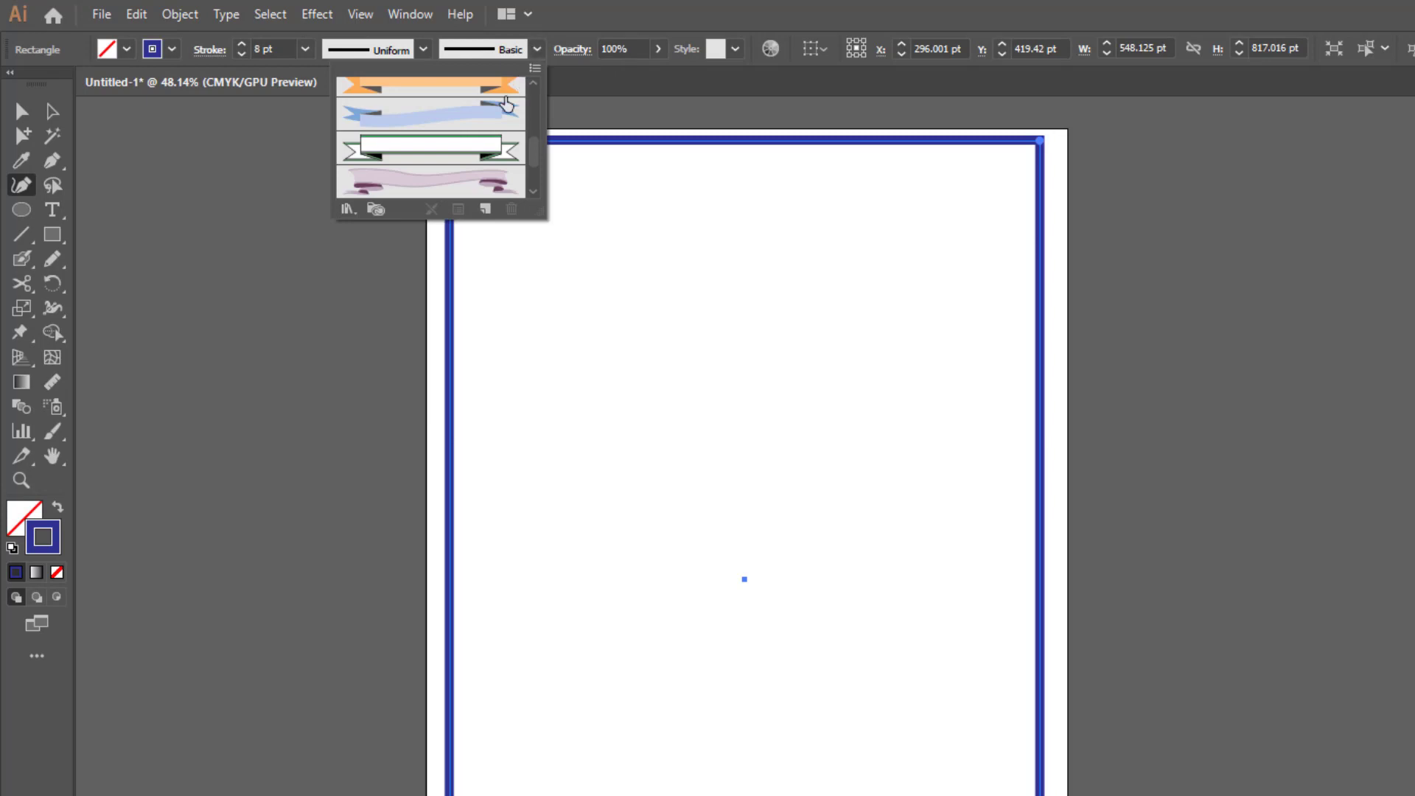
{"action": "left_click", "coordinate": [347, 209]}
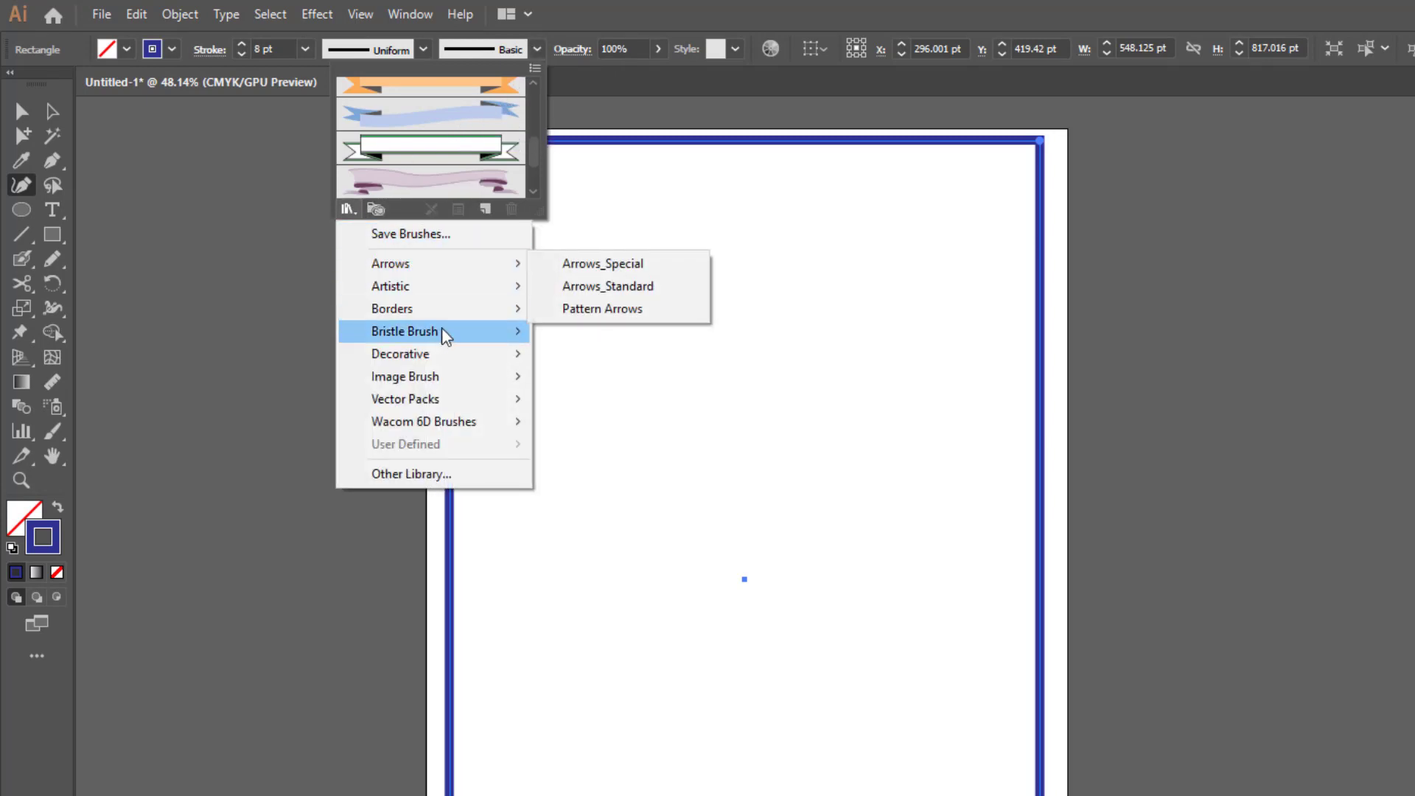
{"action": "mouse_move", "coordinate": [431, 309]}
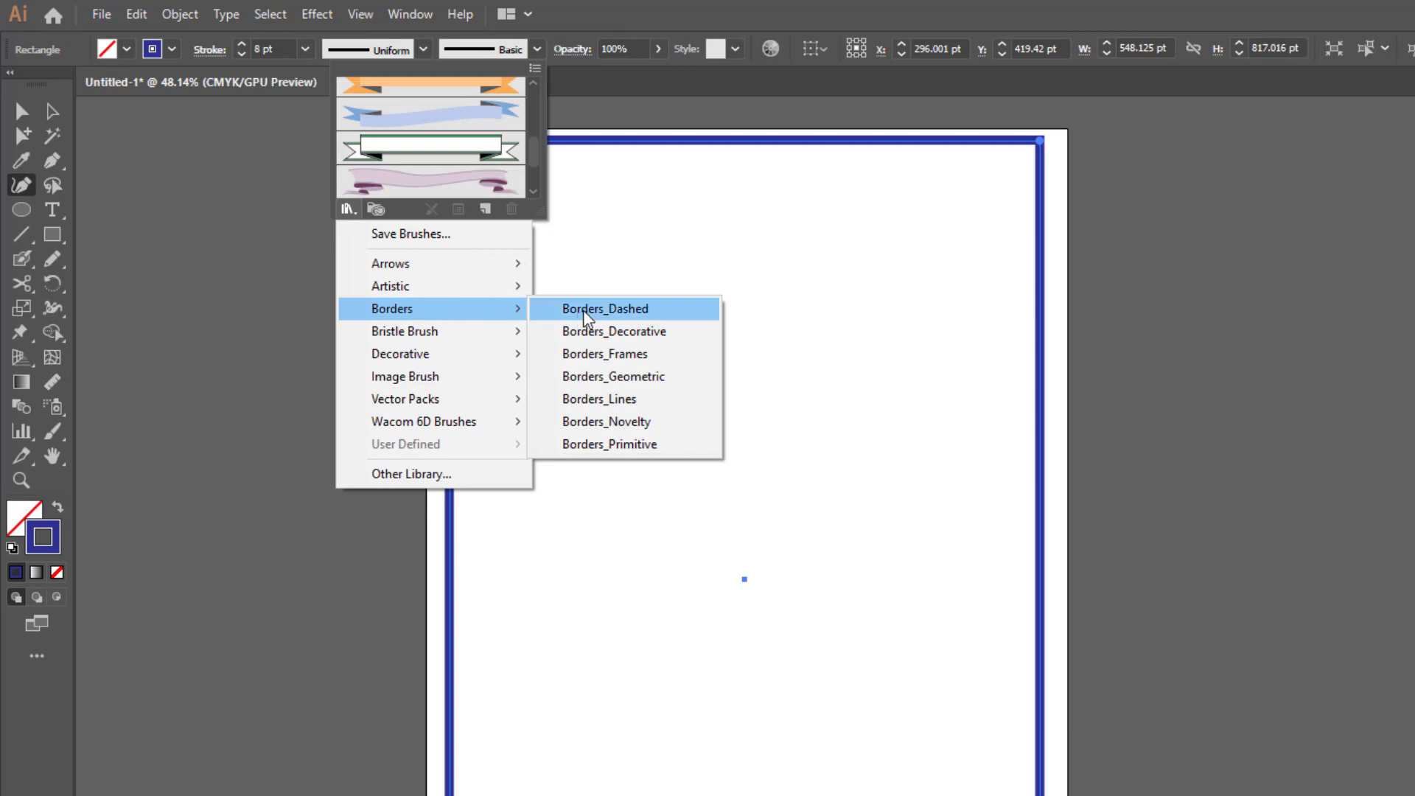
{"action": "left_click", "coordinate": [587, 320]}
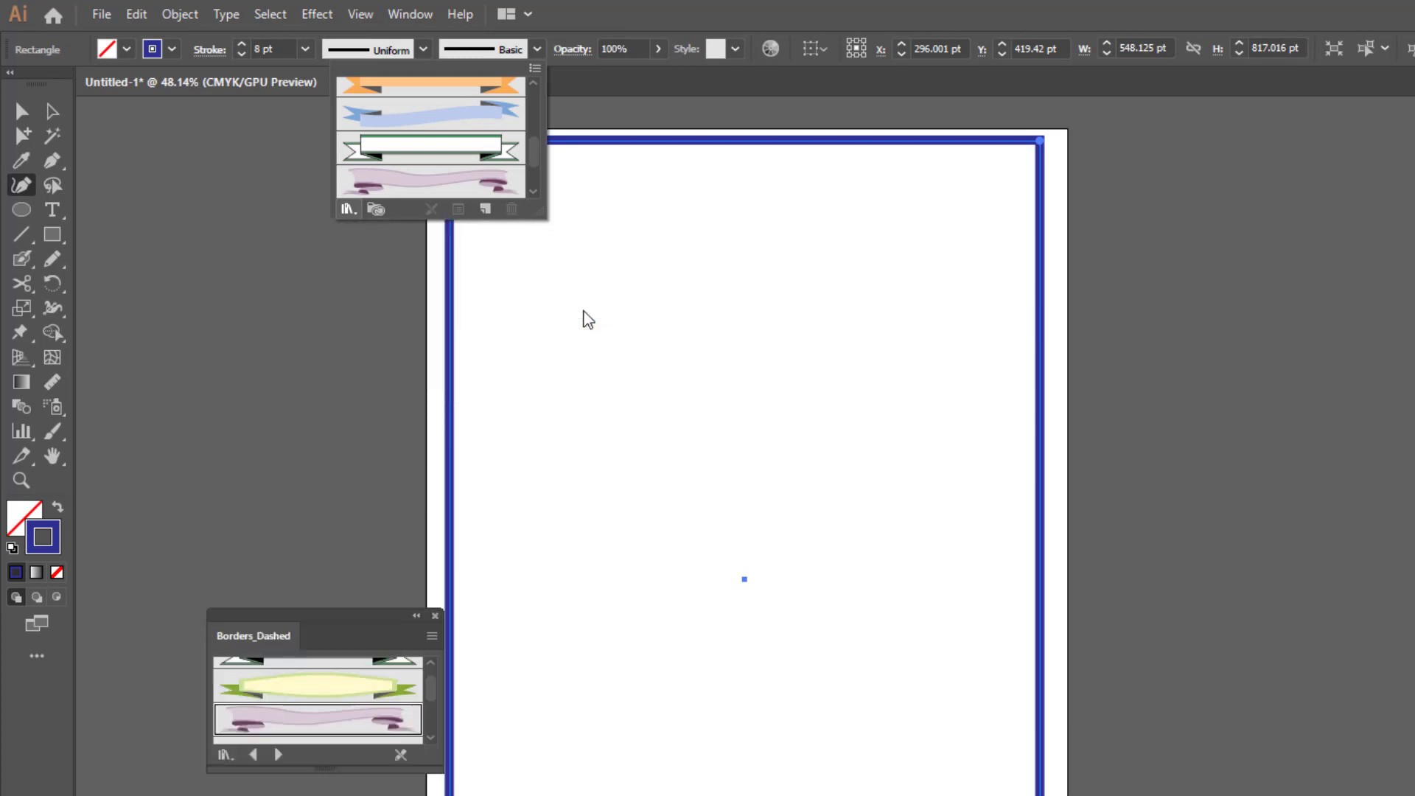
{"action": "left_click", "coordinate": [379, 625]}
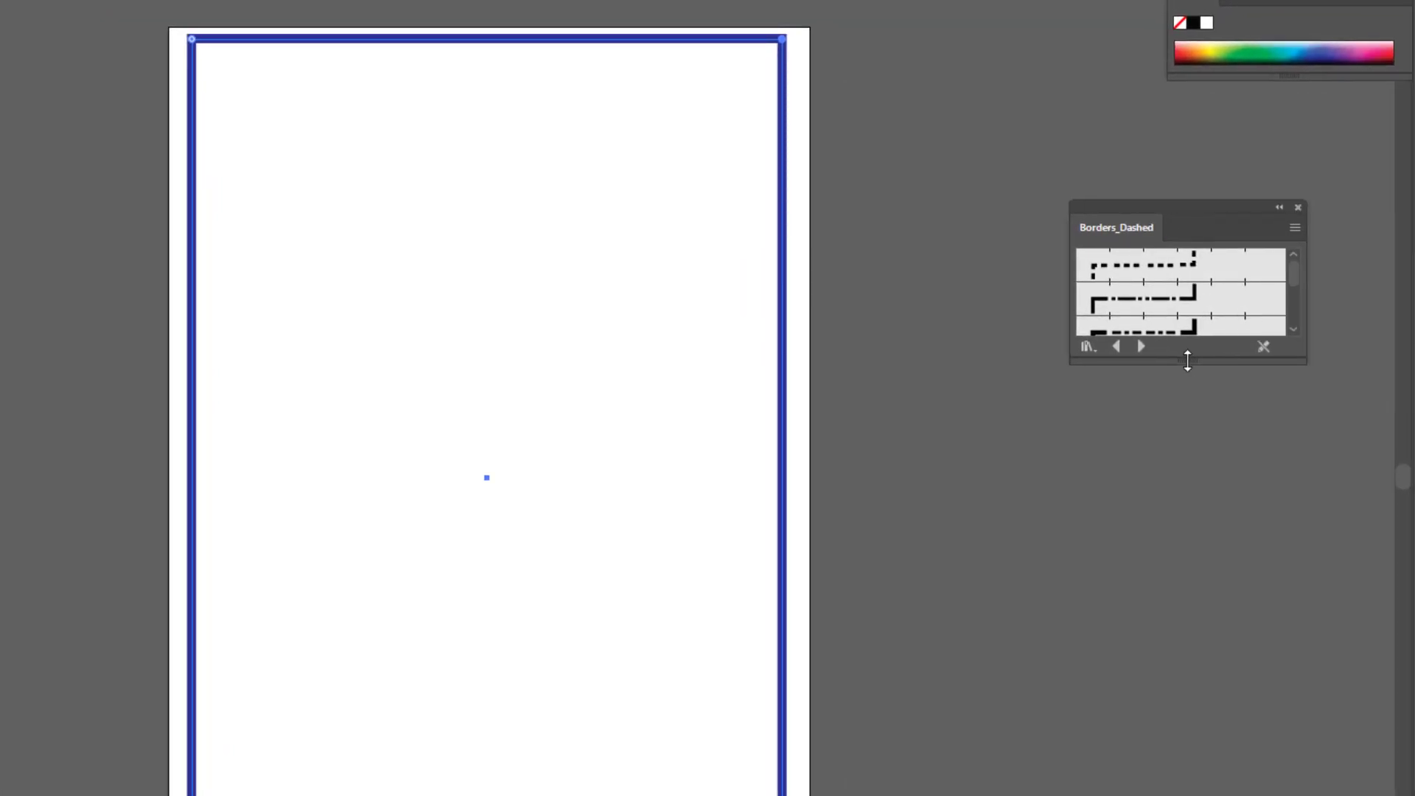
{"action": "left_click_drag", "start_coordinate": [1182, 400], "coordinate": [1187, 771]}
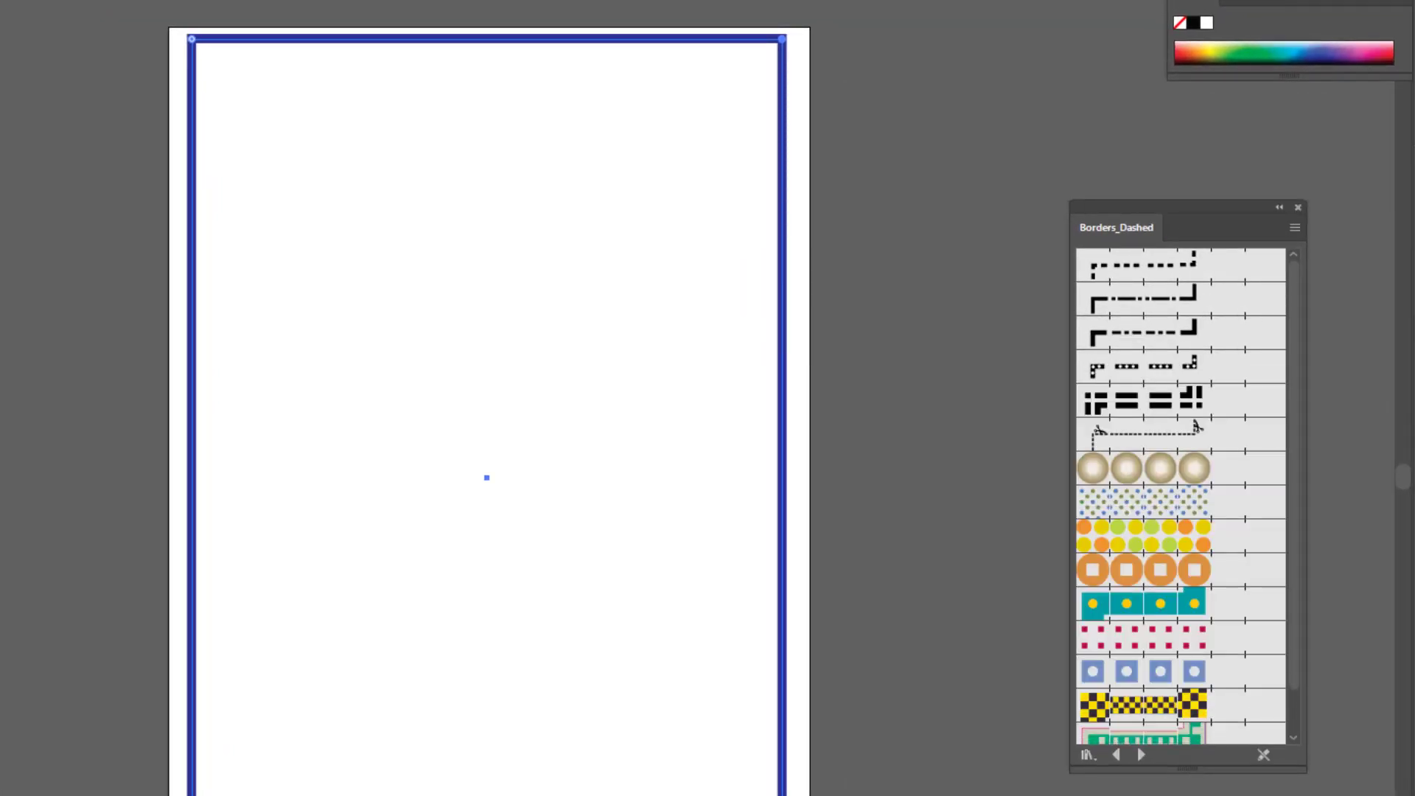
Step: Try several Borders_Dashed brushes on the rectangle, settling on the green key-pattern border
{"action": "left_click", "coordinate": [1187, 476]}
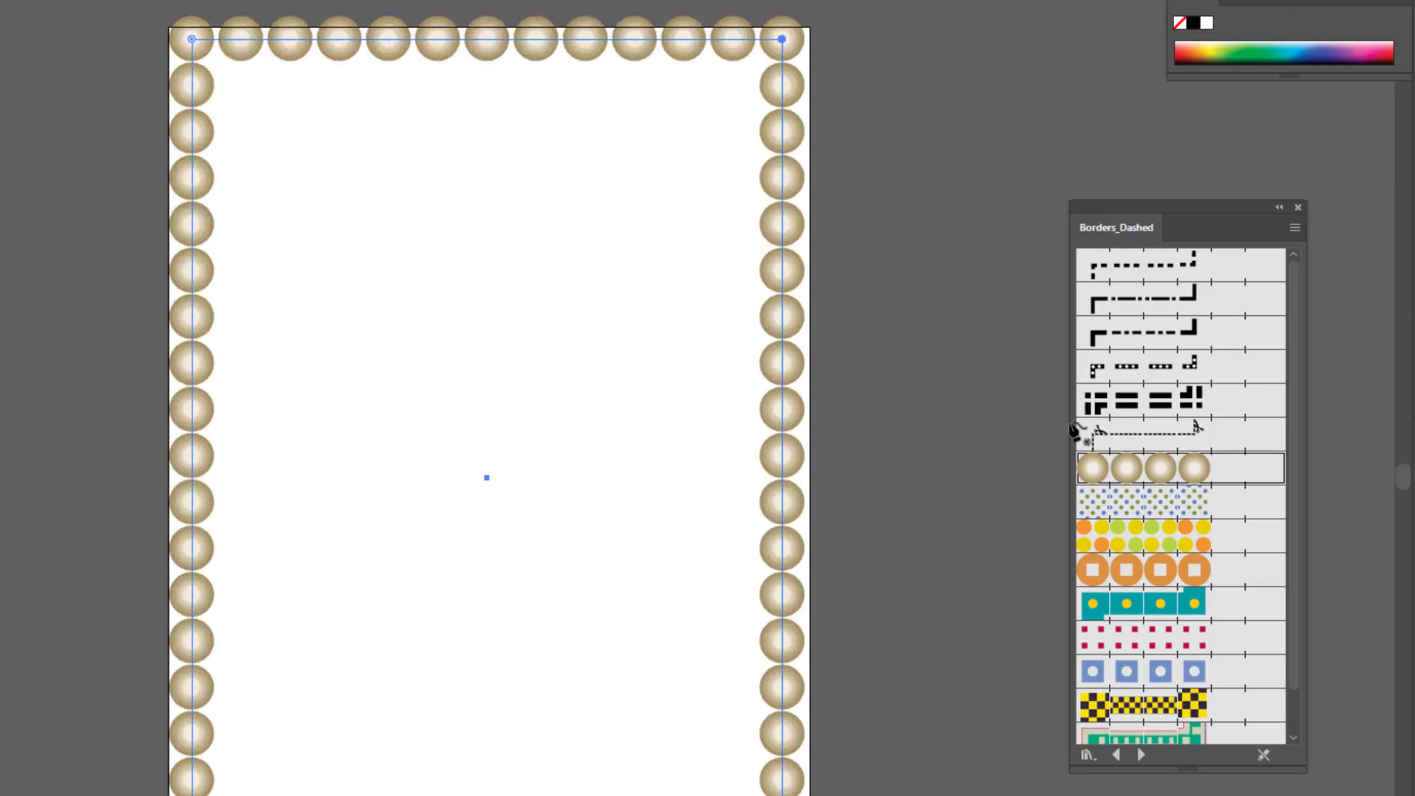
{"action": "left_click", "coordinate": [1178, 504]}
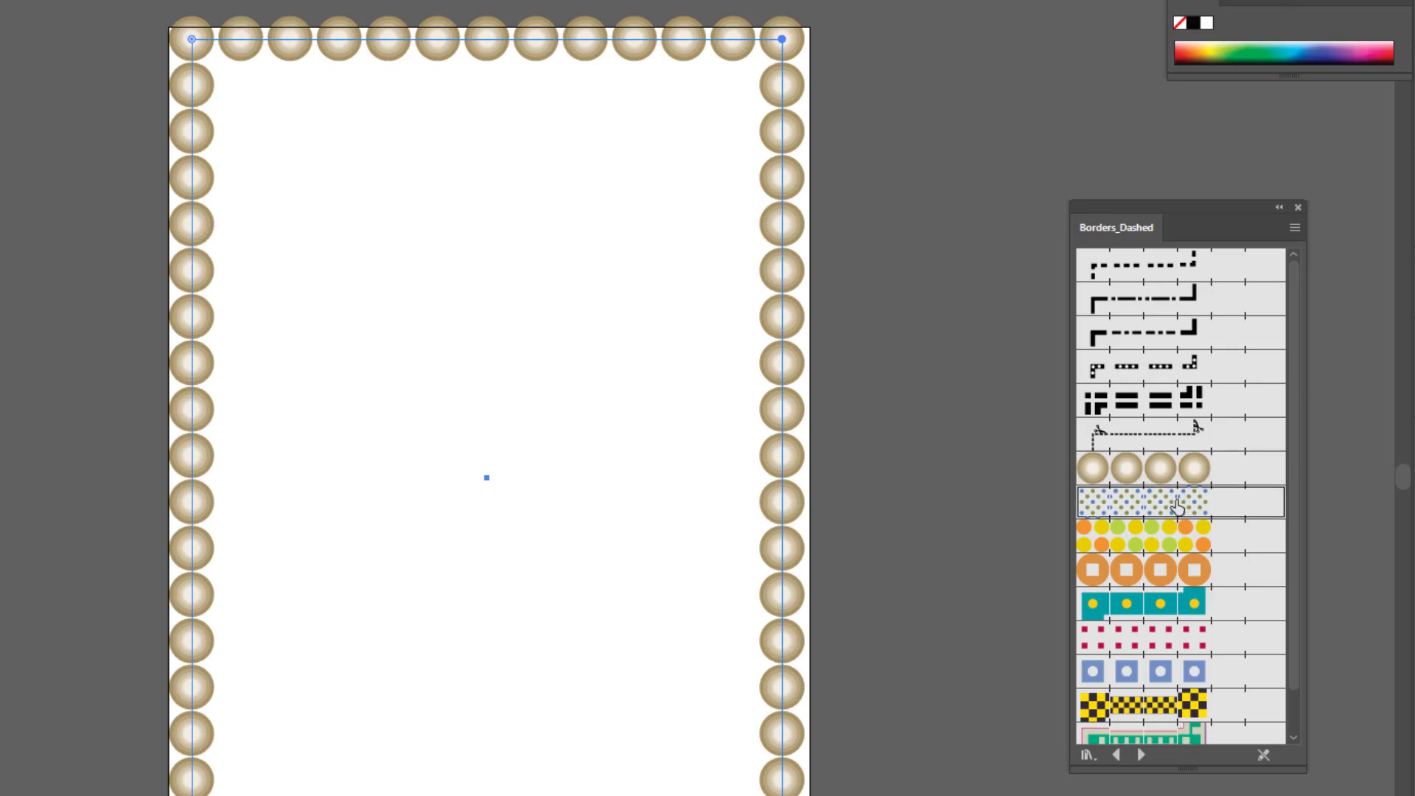
{"action": "left_click", "coordinate": [1172, 536]}
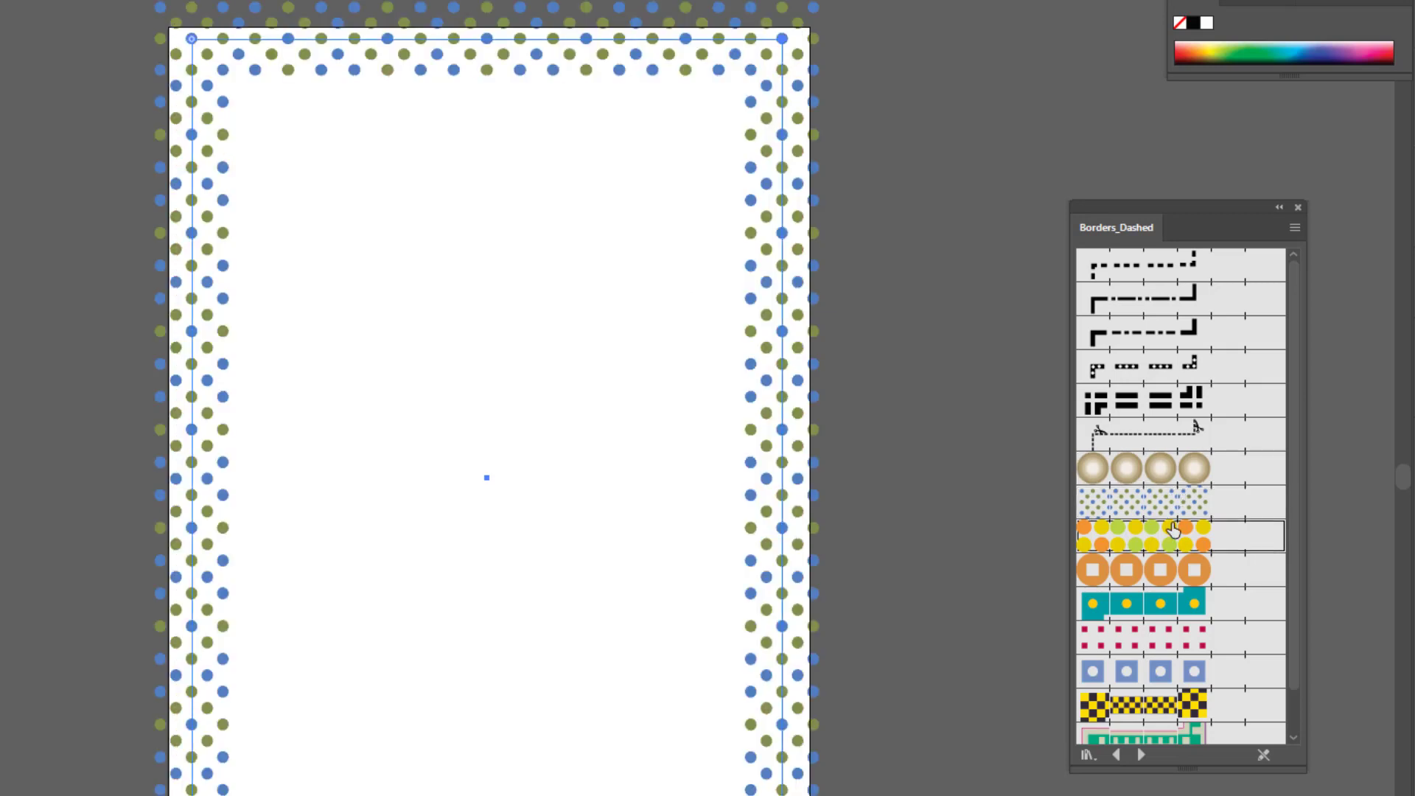
{"action": "left_click", "coordinate": [1170, 570]}
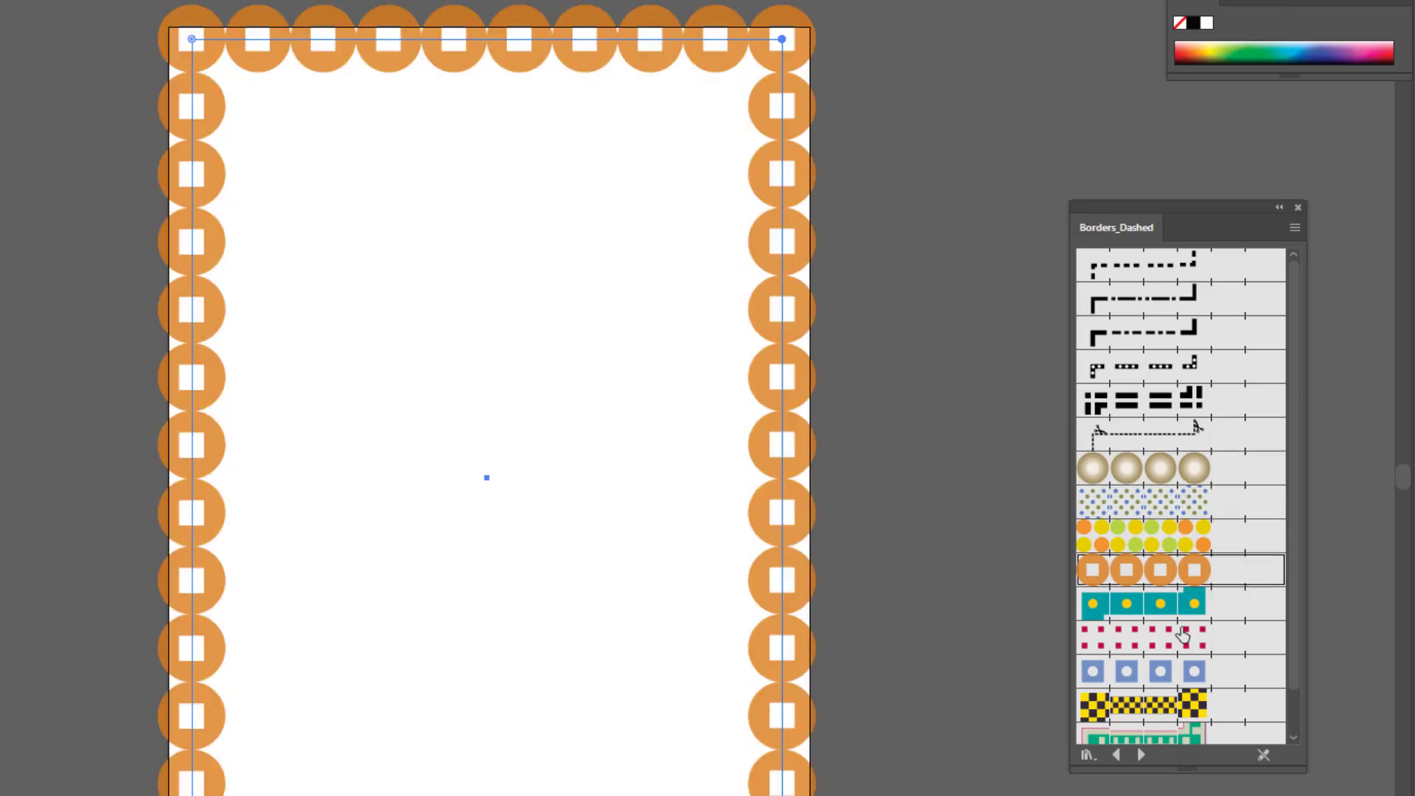
{"action": "left_click", "coordinate": [1187, 650]}
{"action": "scroll", "coordinate": [1187, 642], "scroll_direction": "down", "scroll_amount": 1}
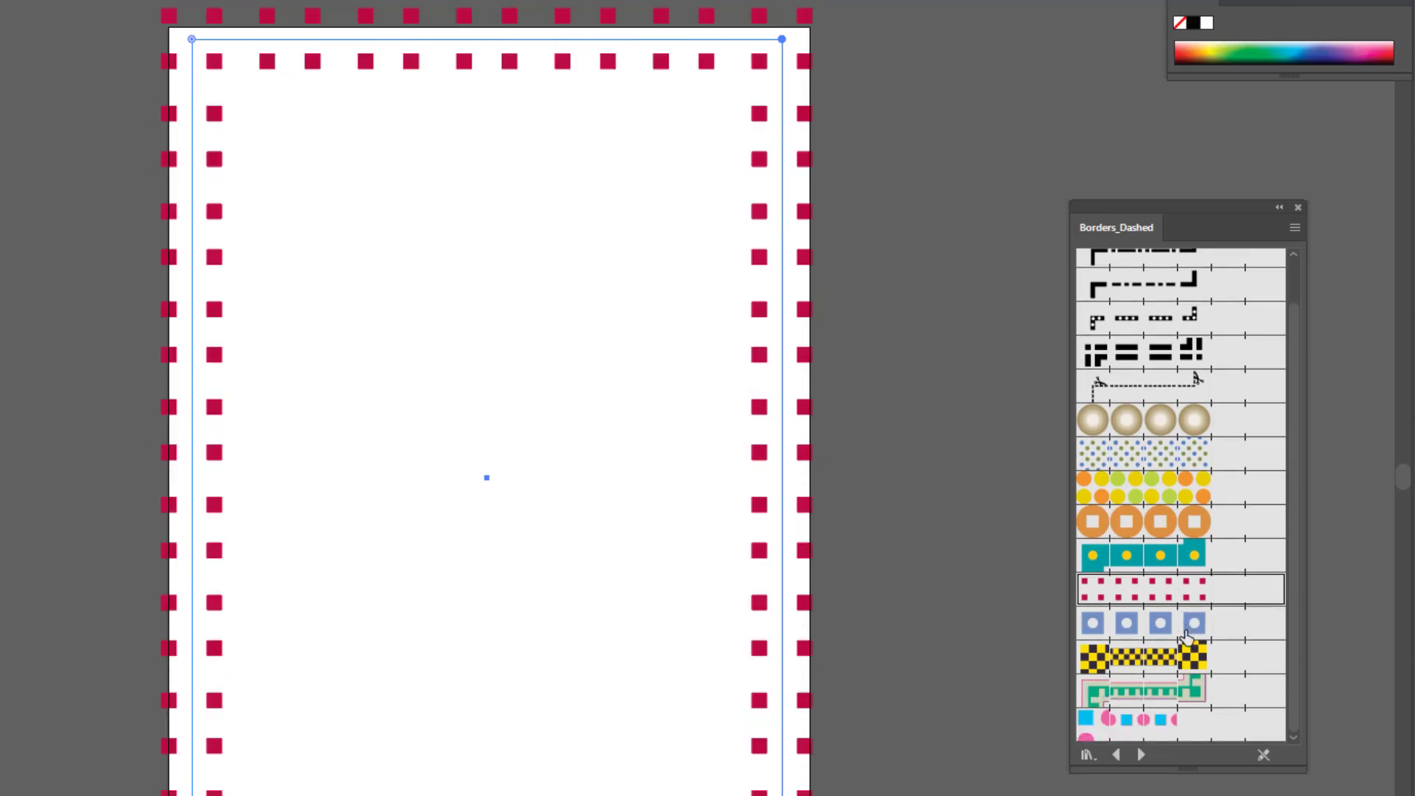
{"action": "left_click", "coordinate": [1180, 699]}
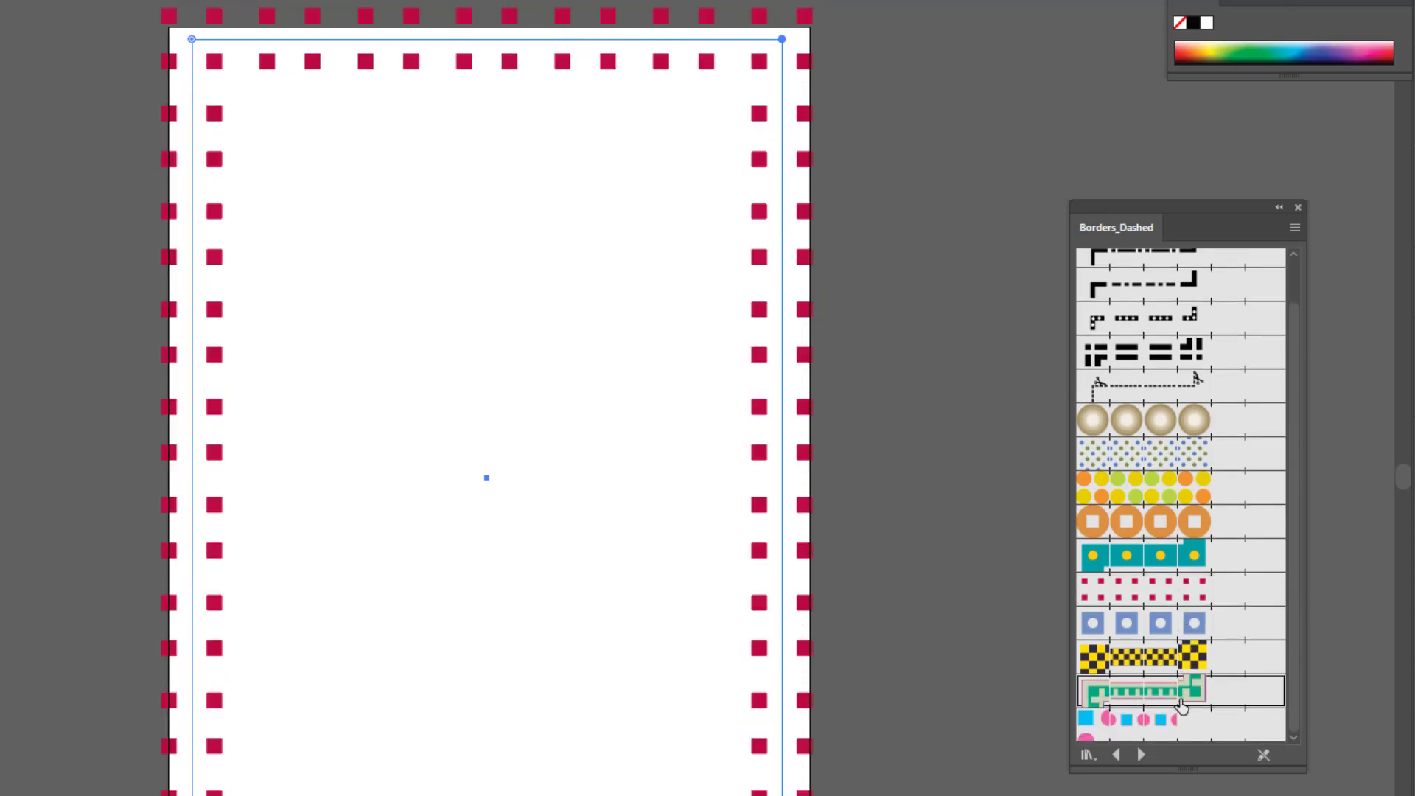
{"action": "left_click", "coordinate": [1143, 755]}
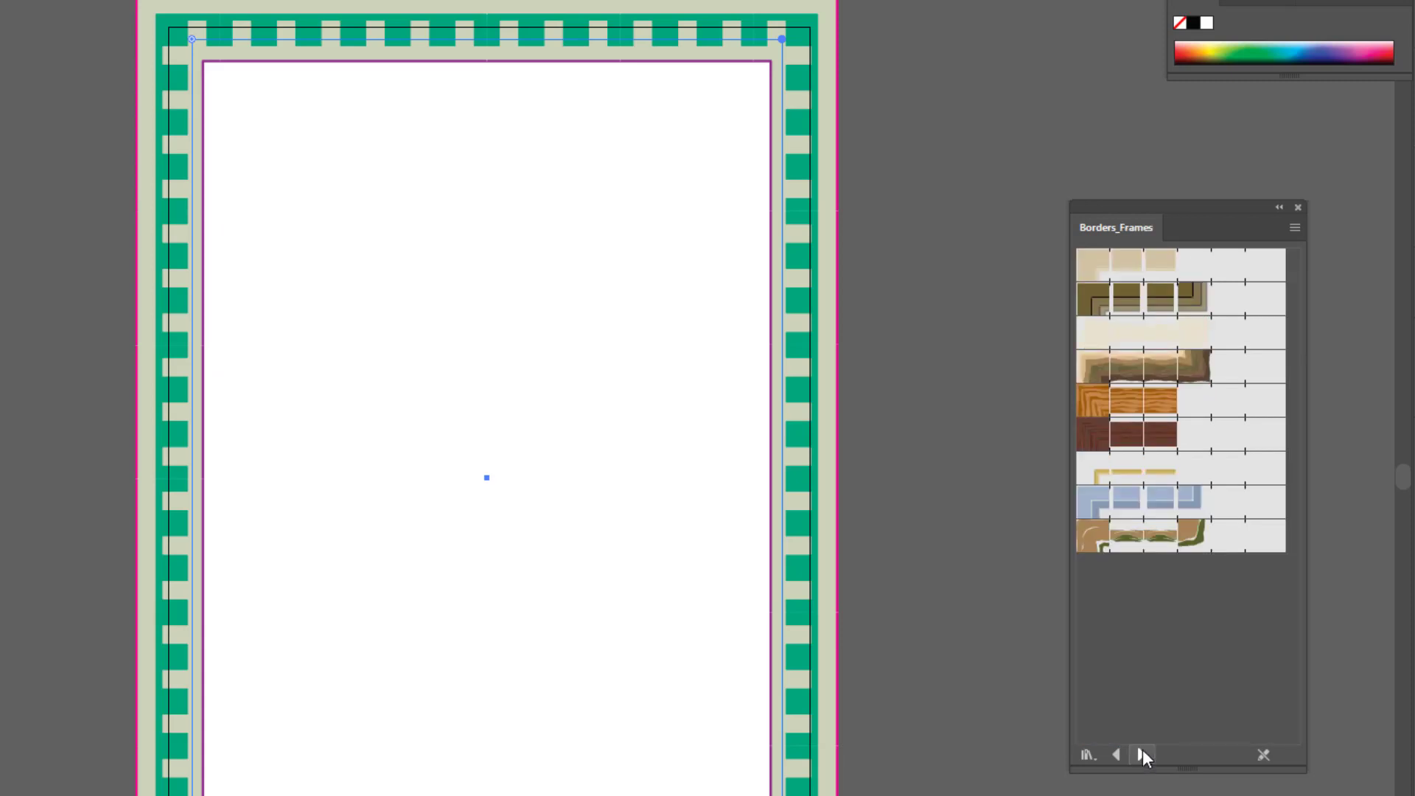
Step: Apply the rose braided rope border from Borders_Decorative to the rectangle at a 2 pt stroke
{"action": "left_click", "coordinate": [1117, 753]}
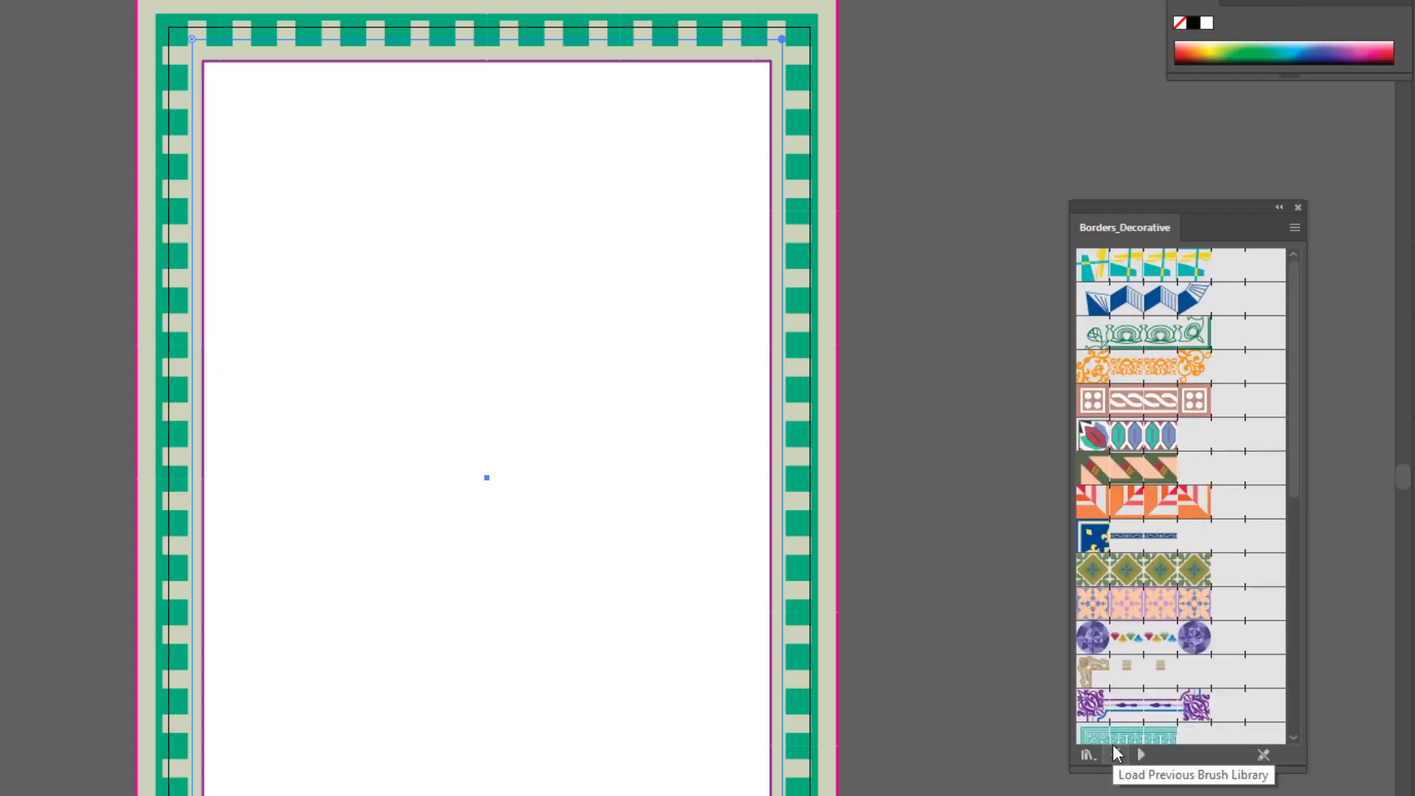
{"action": "left_click", "coordinate": [1189, 639]}
{"action": "left_click", "coordinate": [1176, 700]}
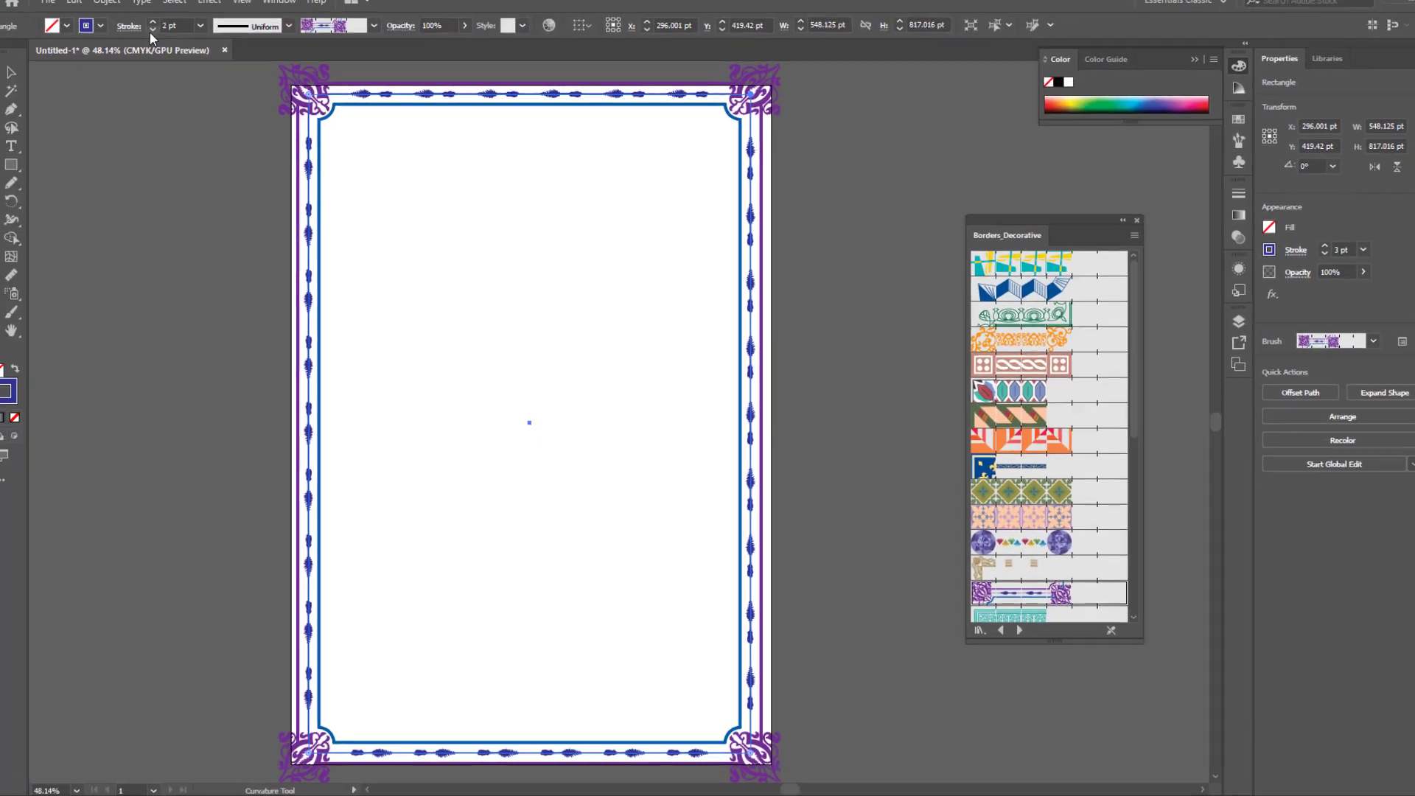
{"action": "left_click", "coordinate": [153, 31]}
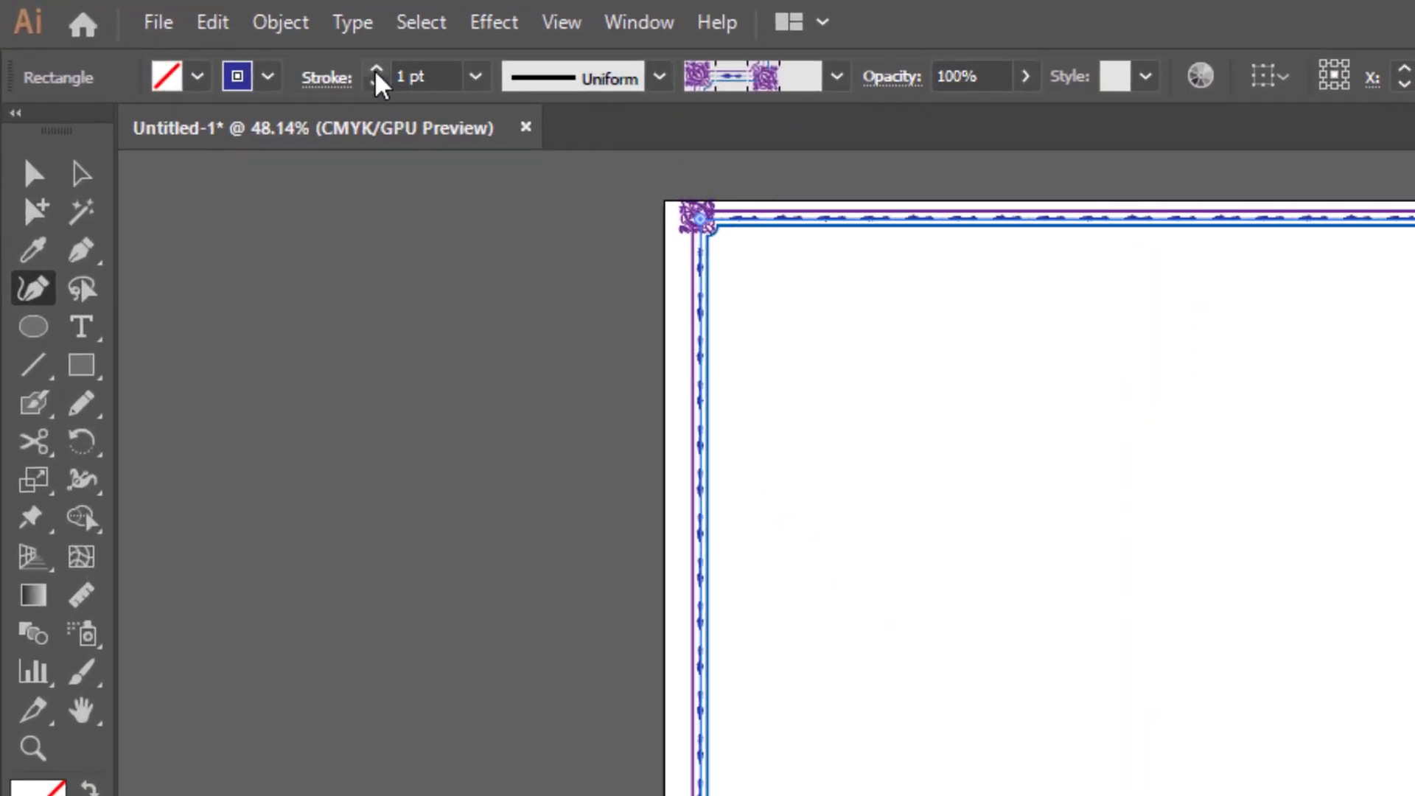
{"action": "left_click", "coordinate": [376, 72]}
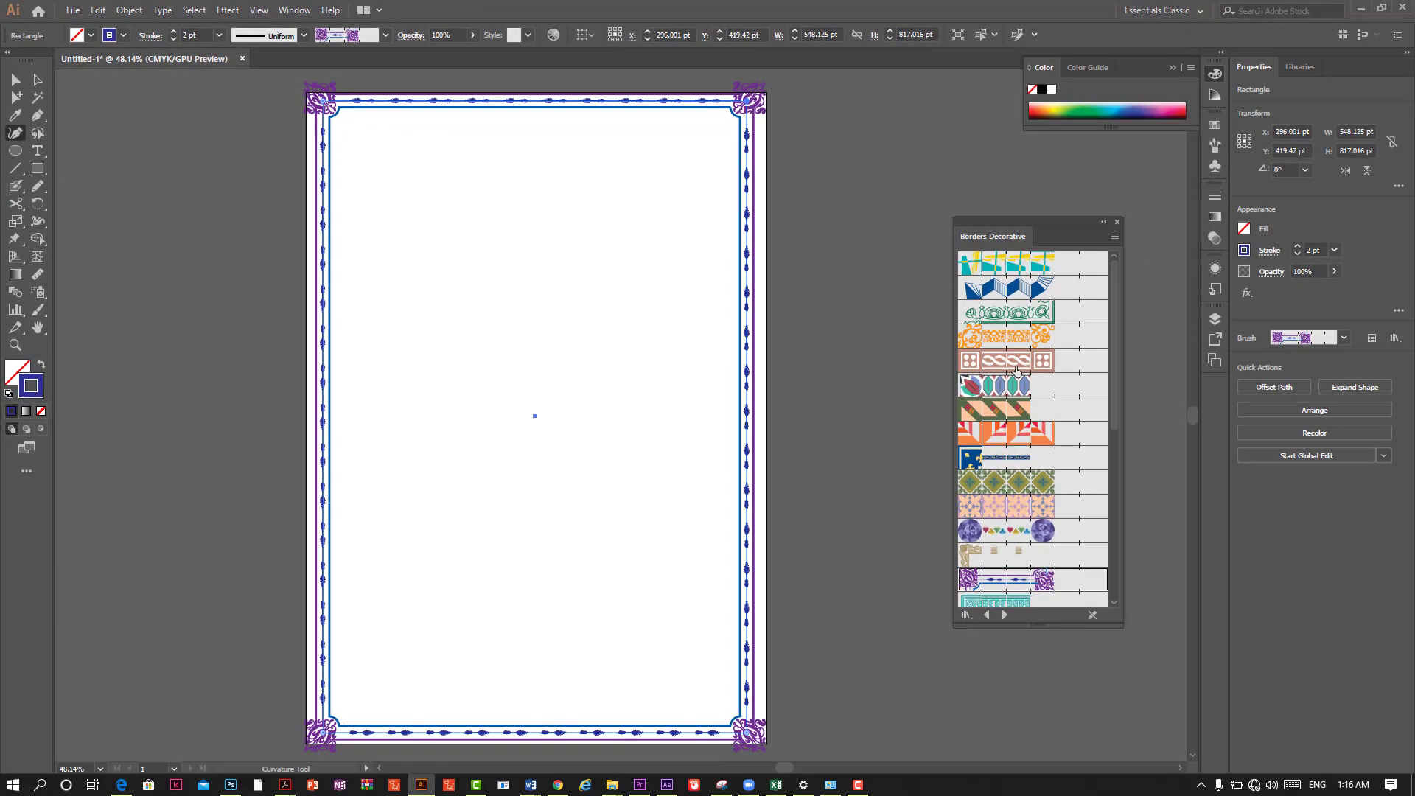
{"action": "left_click", "coordinate": [1371, 510]}
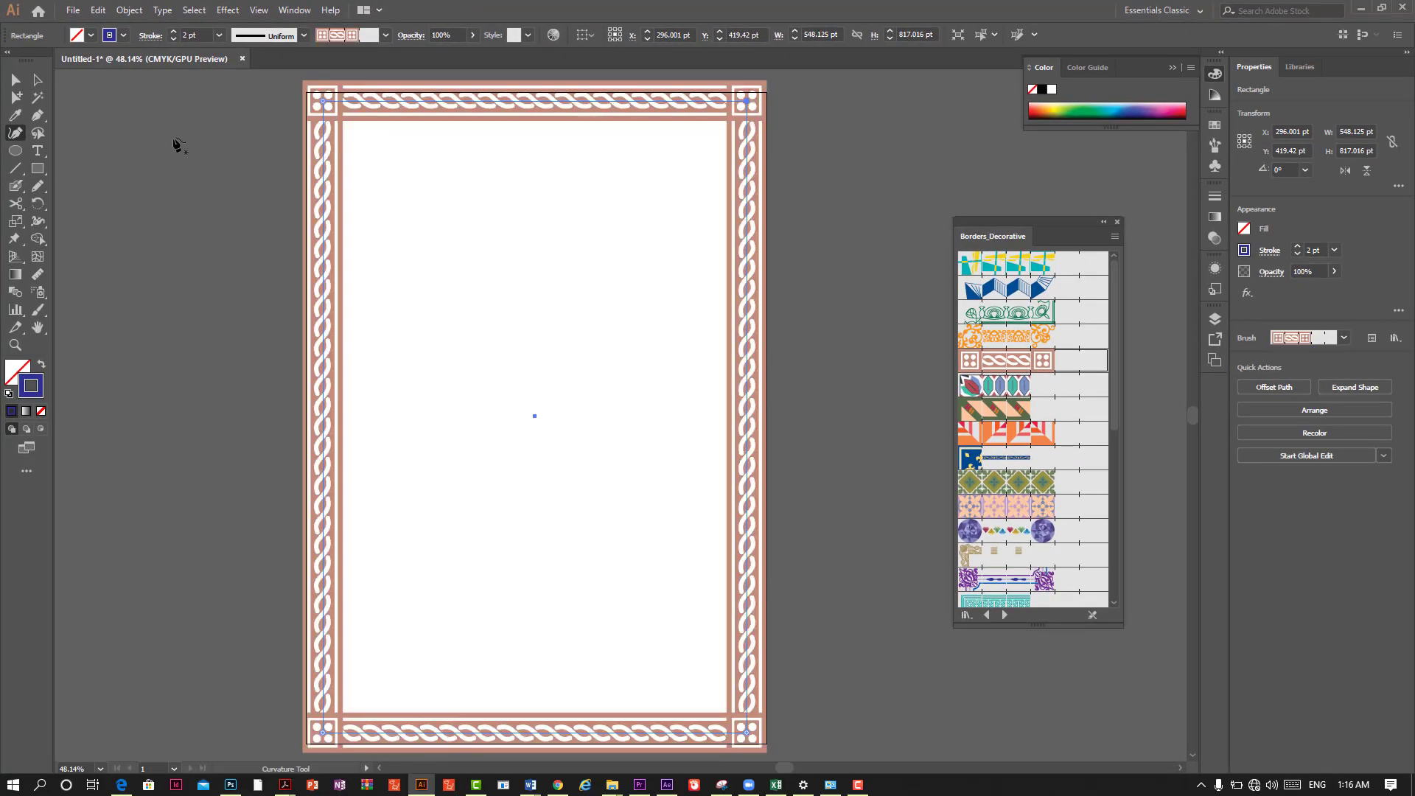
Step: Deselect the bordered rectangle and scroll until the whole frame is visible
{"action": "key", "text": "v"}
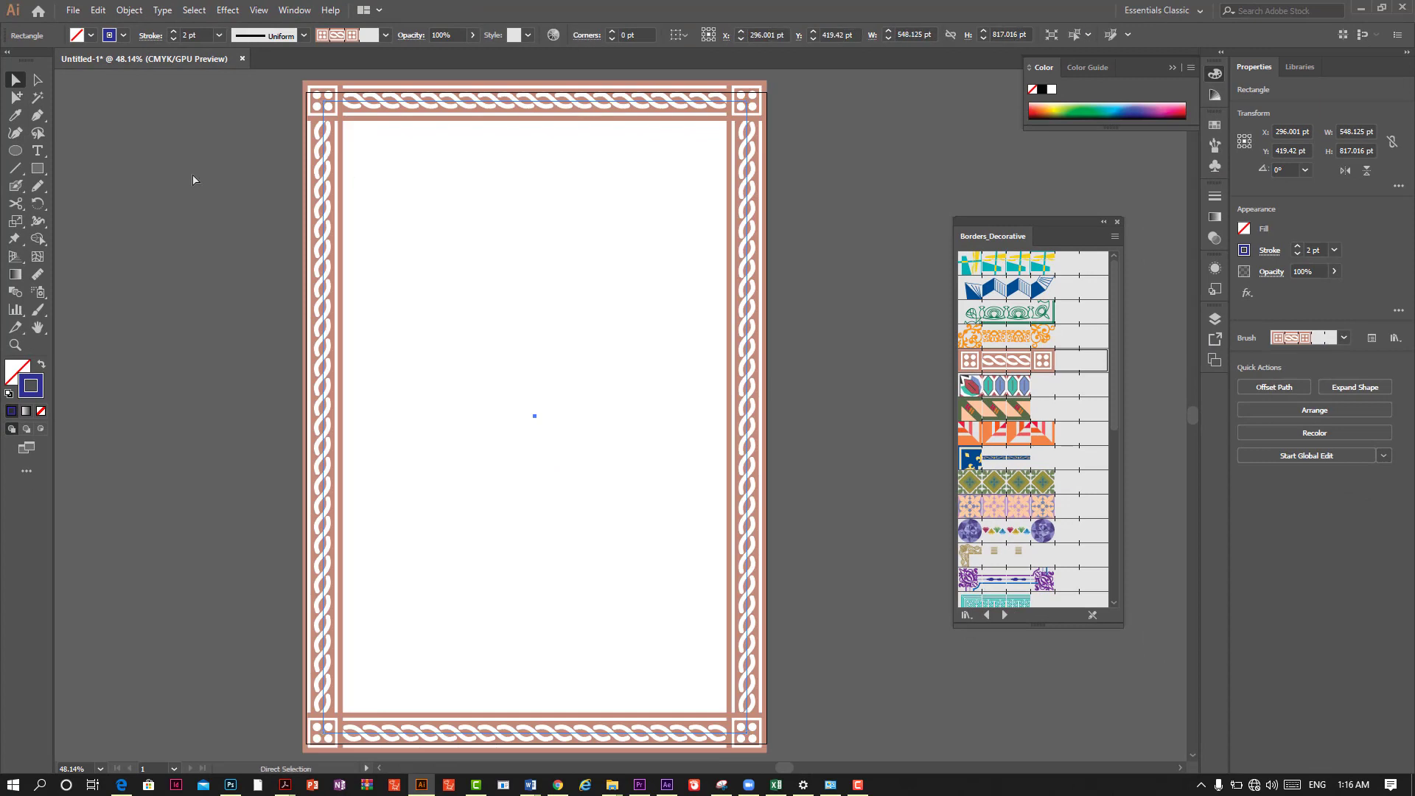
{"action": "scroll", "coordinate": [324, 219], "scroll_direction": "up", "scroll_amount": 1}
{"action": "scroll", "coordinate": [324, 219], "scroll_direction": "down", "scroll_amount": 2}
{"action": "key", "text": "ctrl+shift+a"}
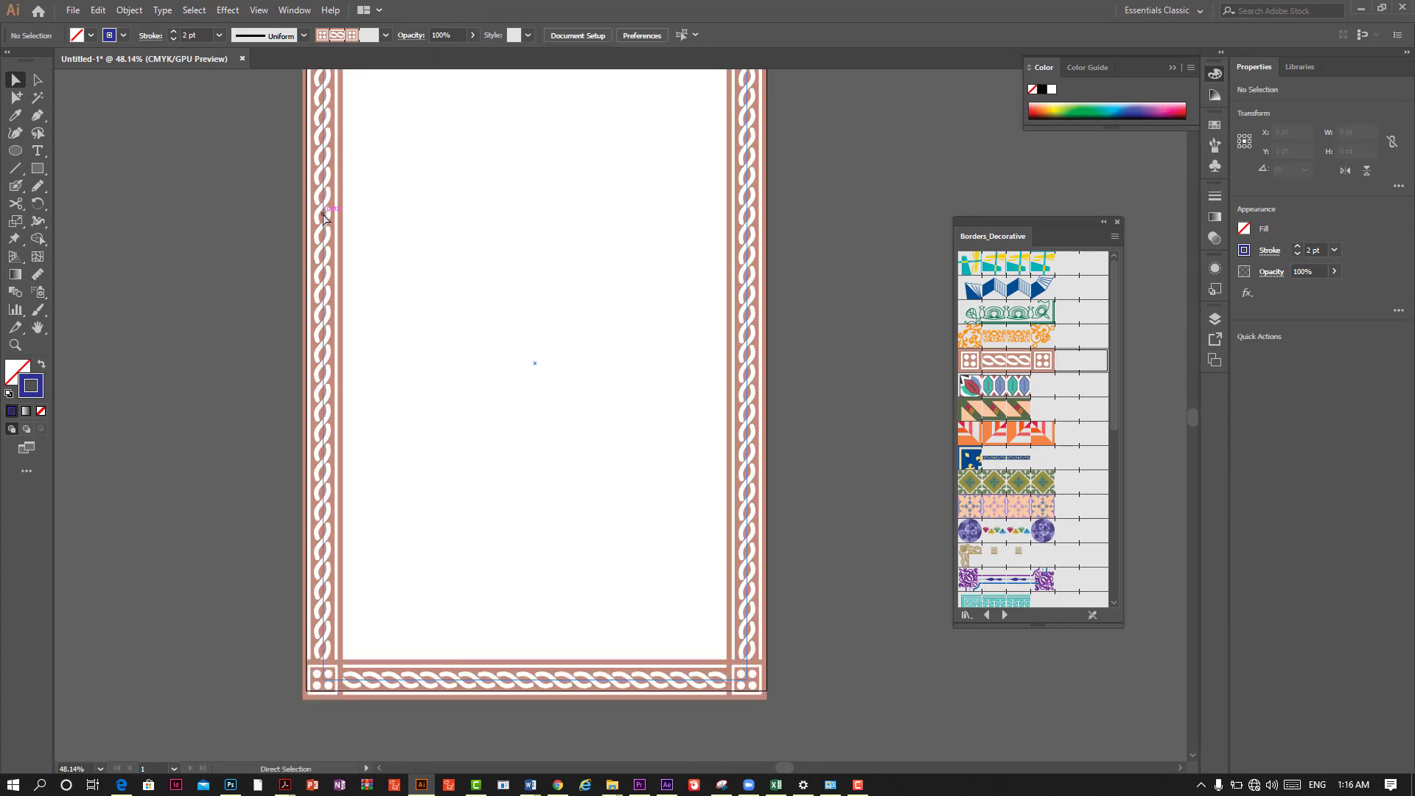
{"action": "scroll", "coordinate": [324, 218], "scroll_direction": "up", "scroll_amount": 1}
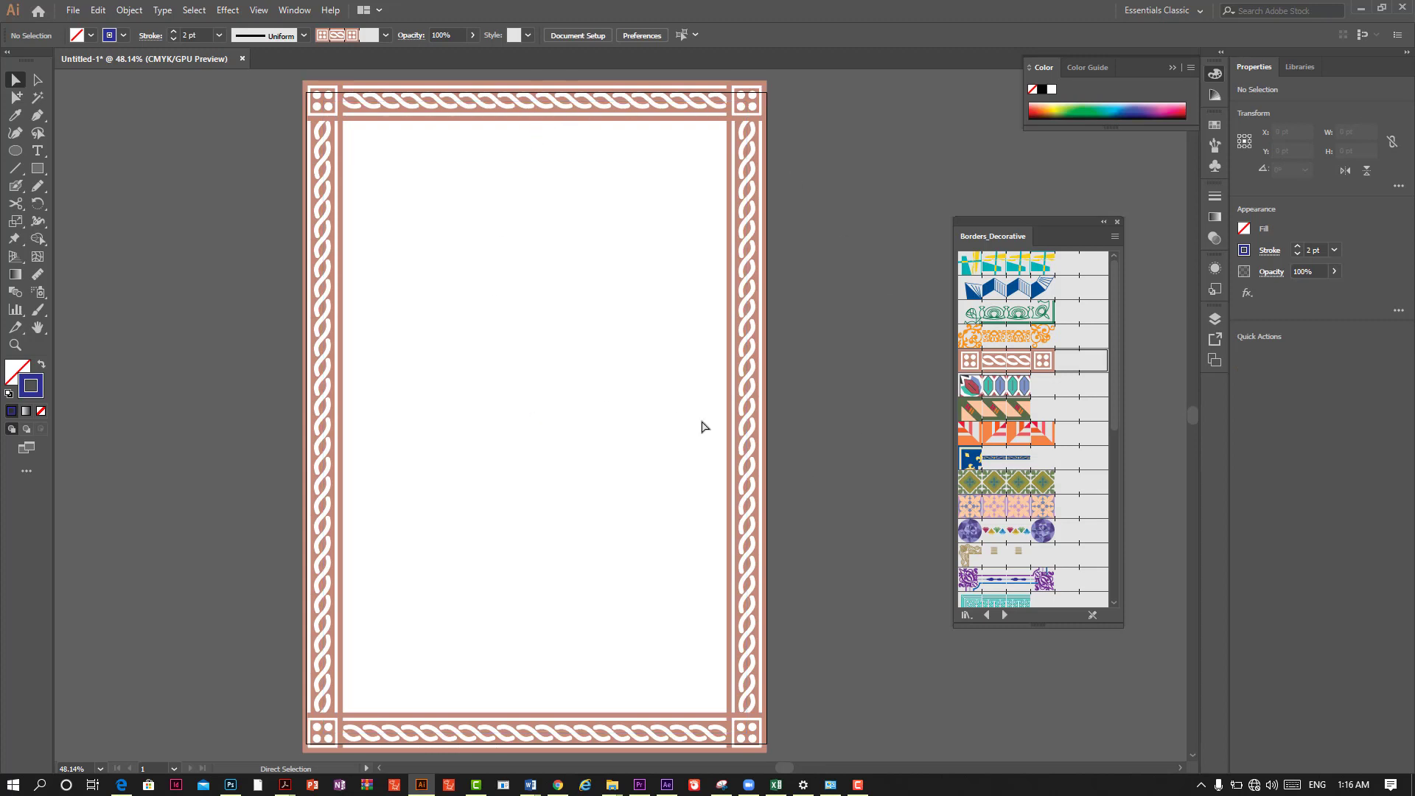
Step: Try zigzag, ornate, diamond and Fleur-de-lis borders on the frame, align it, then delete it
{"action": "left_click", "coordinate": [756, 284]}
{"action": "left_click", "coordinate": [984, 288]}
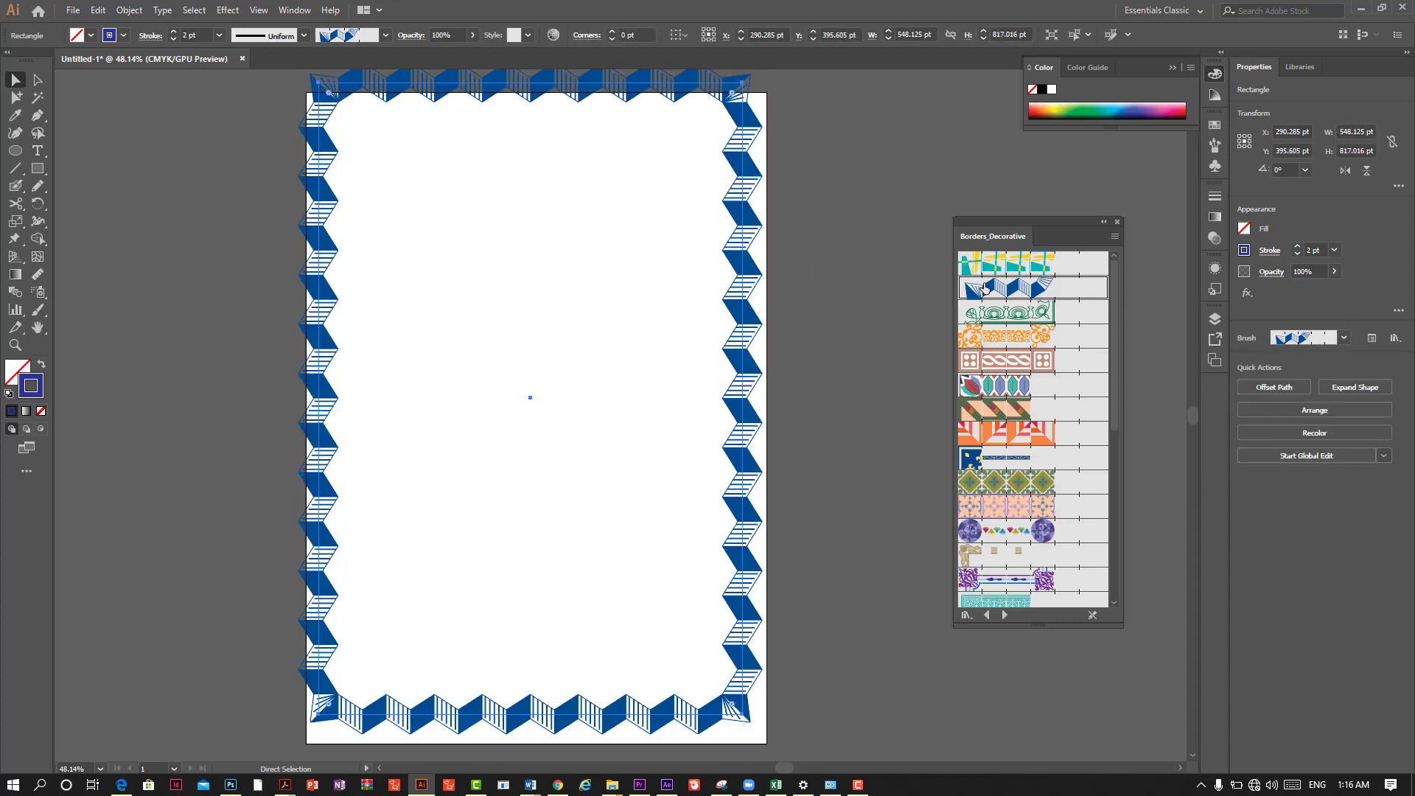
{"action": "left_click", "coordinate": [1017, 339]}
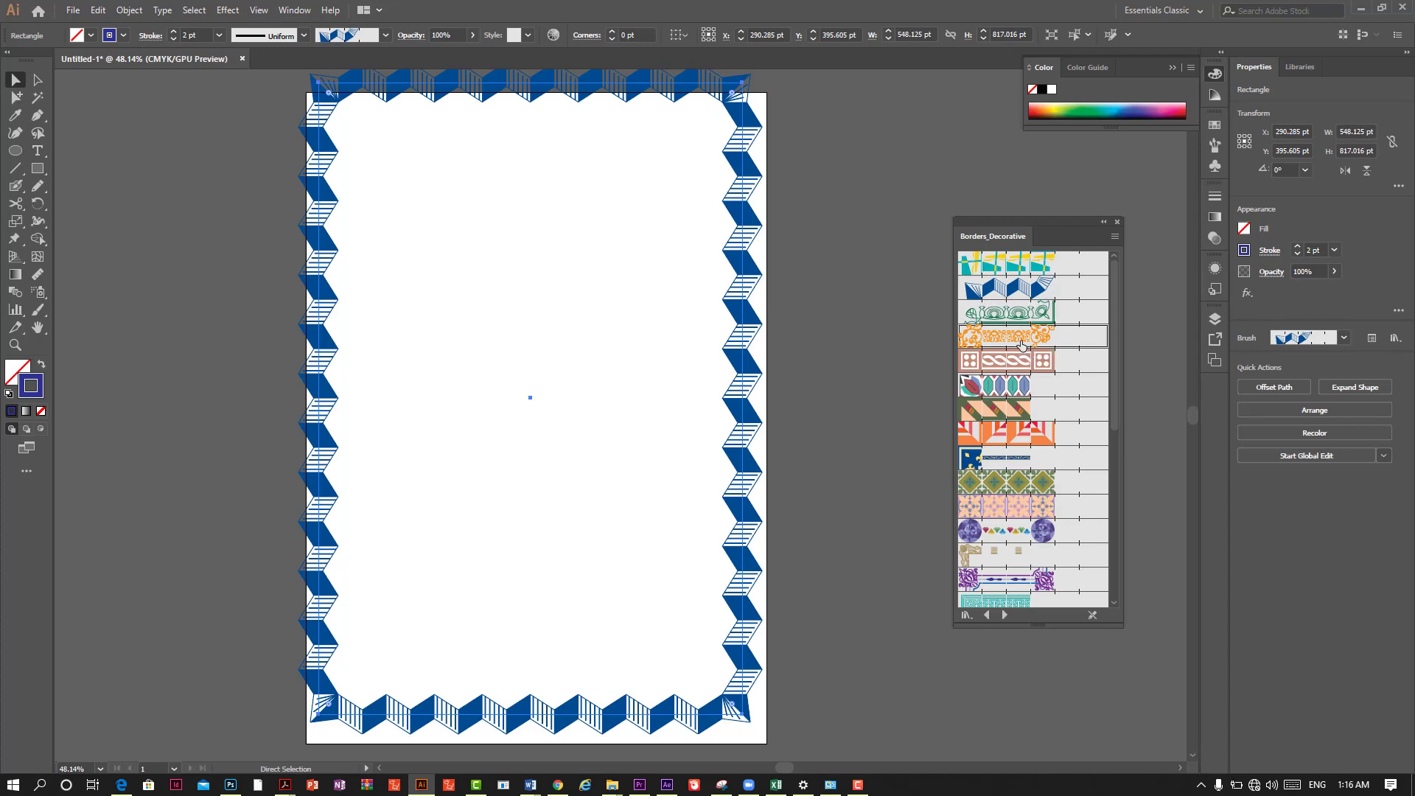
{"action": "left_click", "coordinate": [1037, 477]}
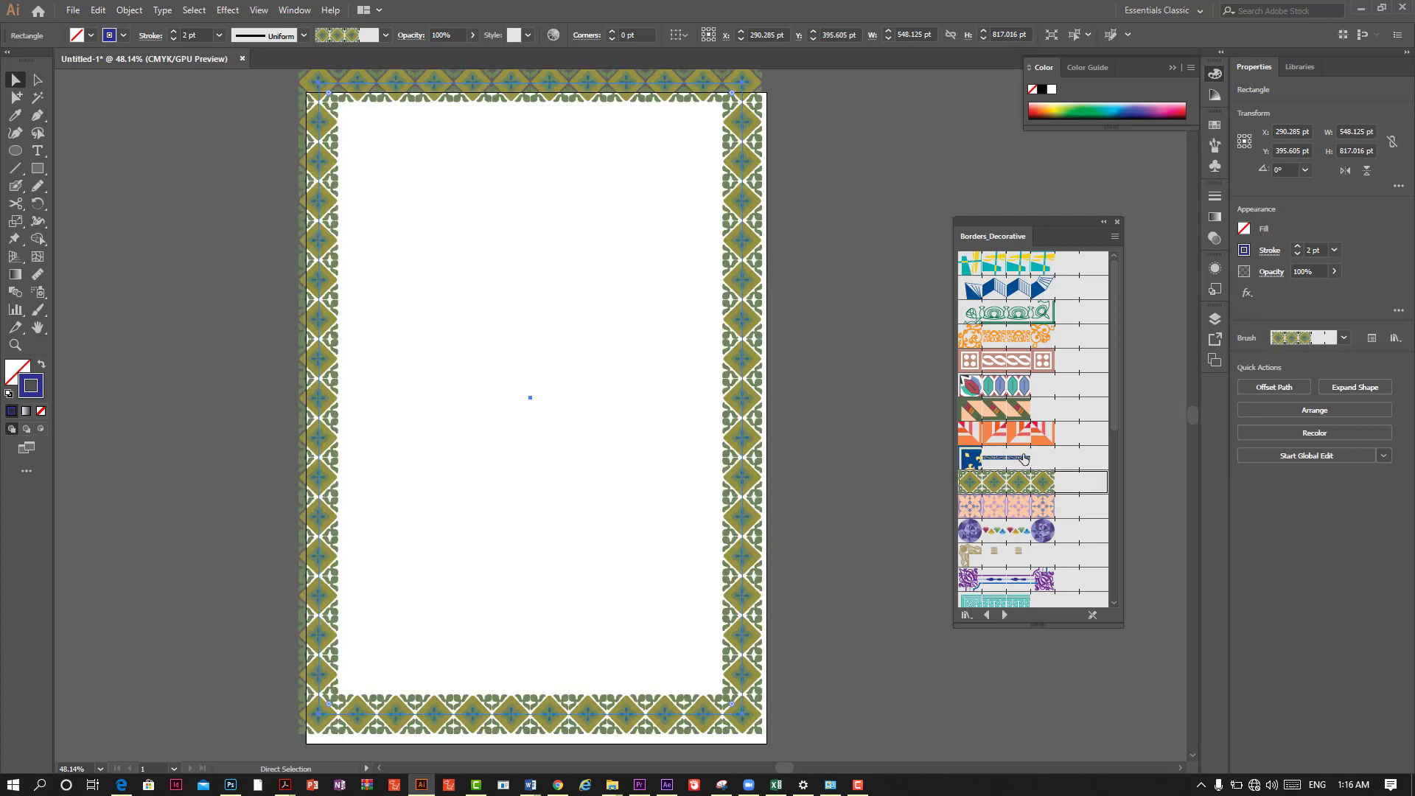
{"action": "left_click", "coordinate": [1025, 458]}
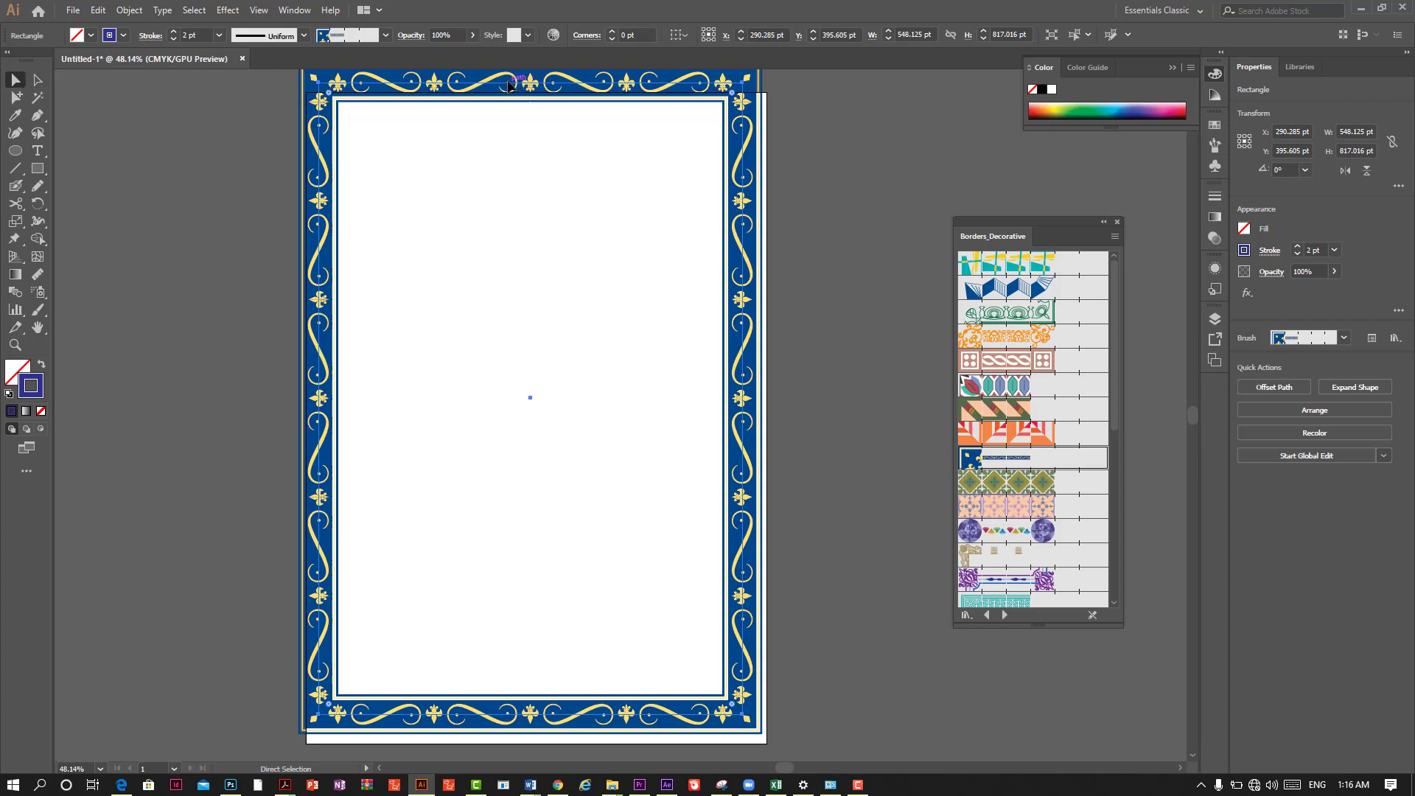
{"action": "left_click_drag", "start_coordinate": [509, 87], "coordinate": [514, 116]}
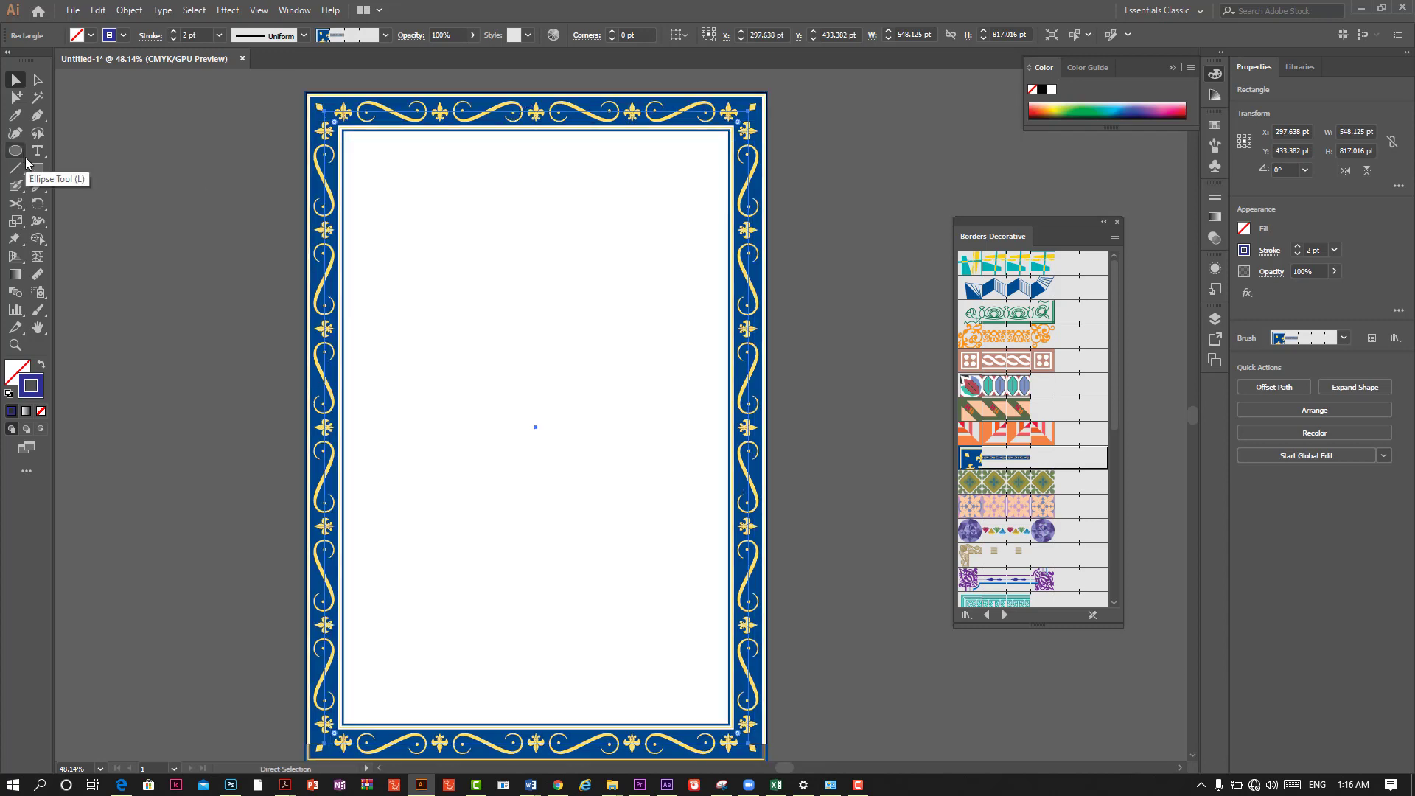
{"action": "key", "text": "Delete"}
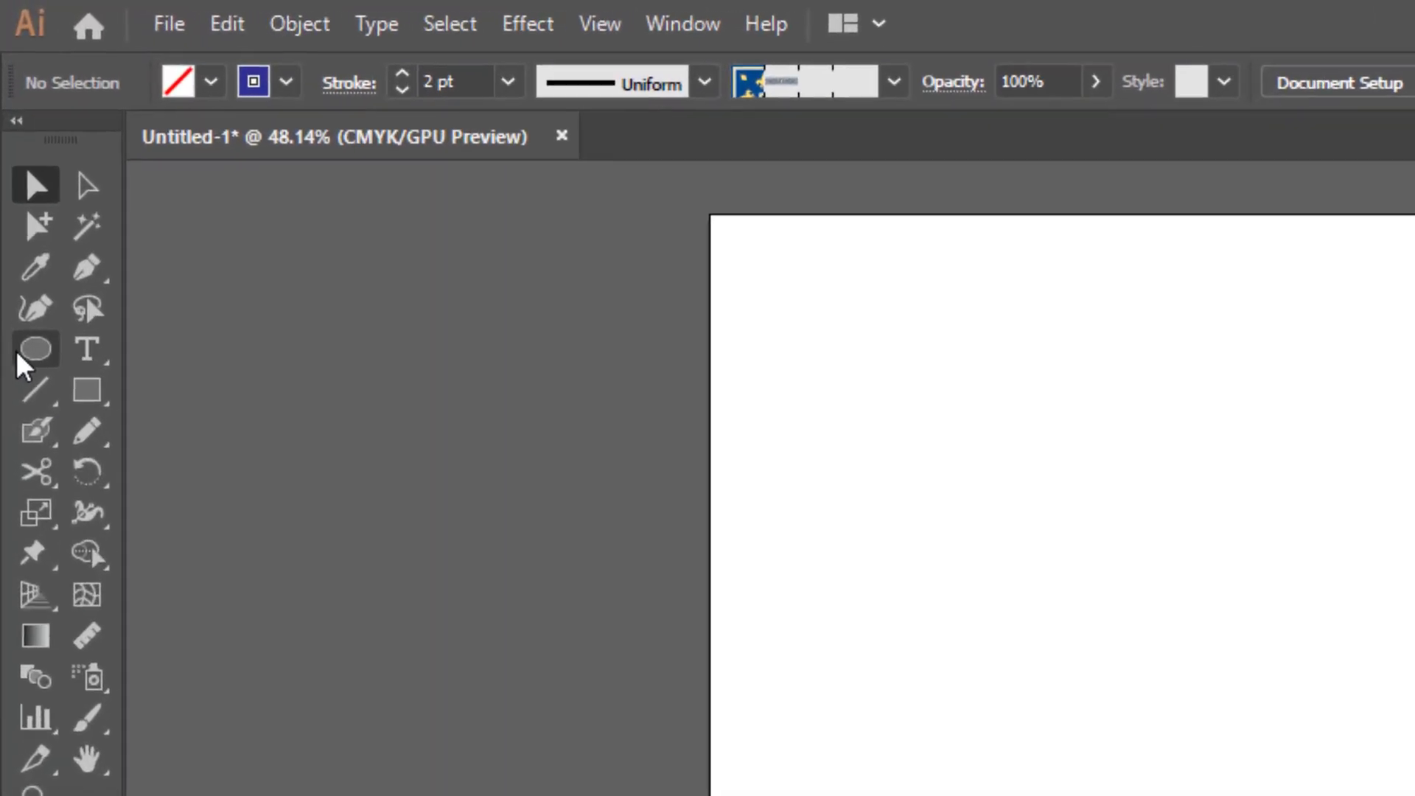
Step: Draw a 310.56 pt circle with the Ellipse tool and move it to the page centre
{"action": "left_click", "coordinate": [23, 226]}
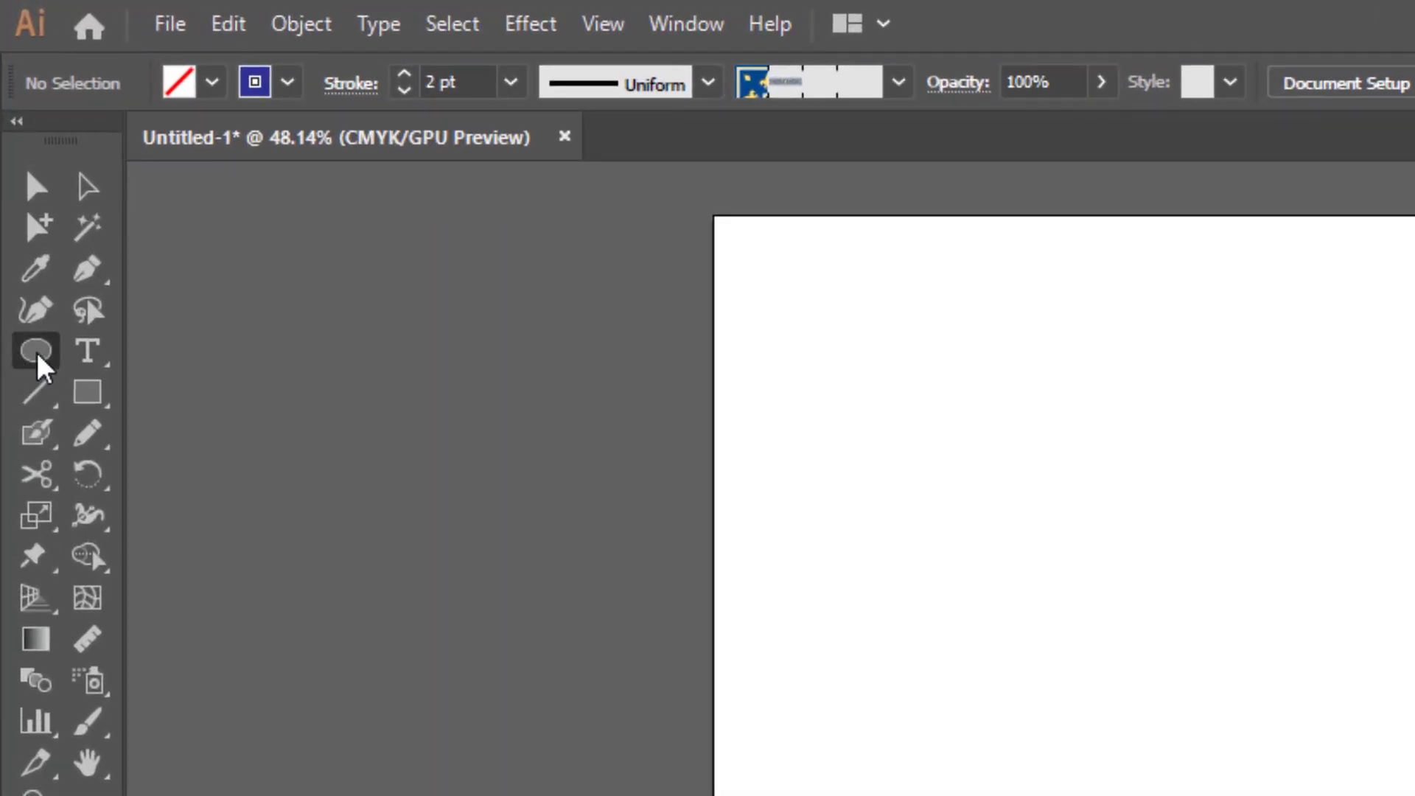
{"action": "mouse_move", "coordinate": [421, 200]}
{"action": "left_mouse_down"}
{"action": "mouse_move", "coordinate": [593, 323]}
{"action": "mouse_move", "coordinate": [616, 396]}
{"action": "left_mouse_up"}
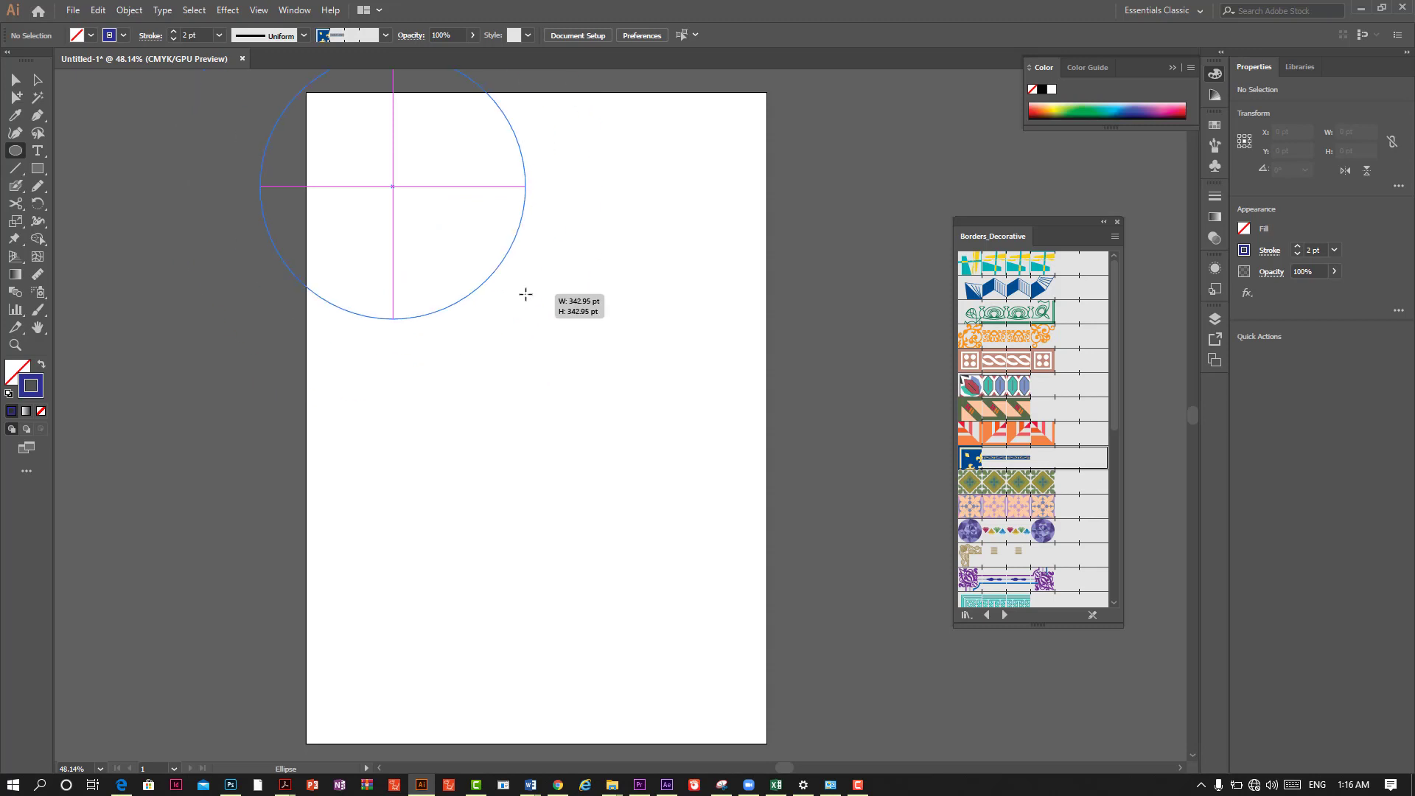
{"action": "left_click_drag", "start_coordinate": [616, 397], "coordinate": [470, 253]}
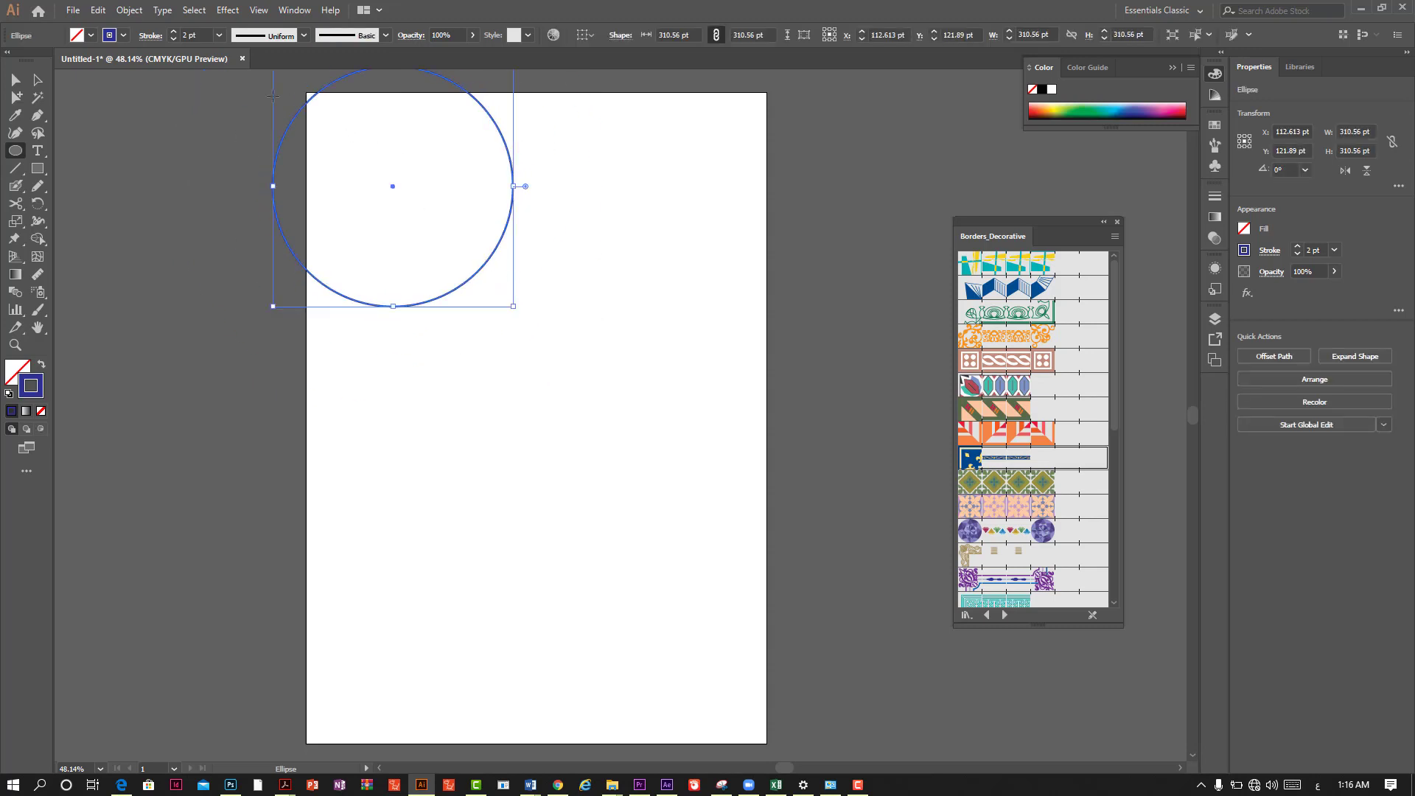
{"action": "left_click_drag", "start_coordinate": [306, 103], "coordinate": [465, 247]}
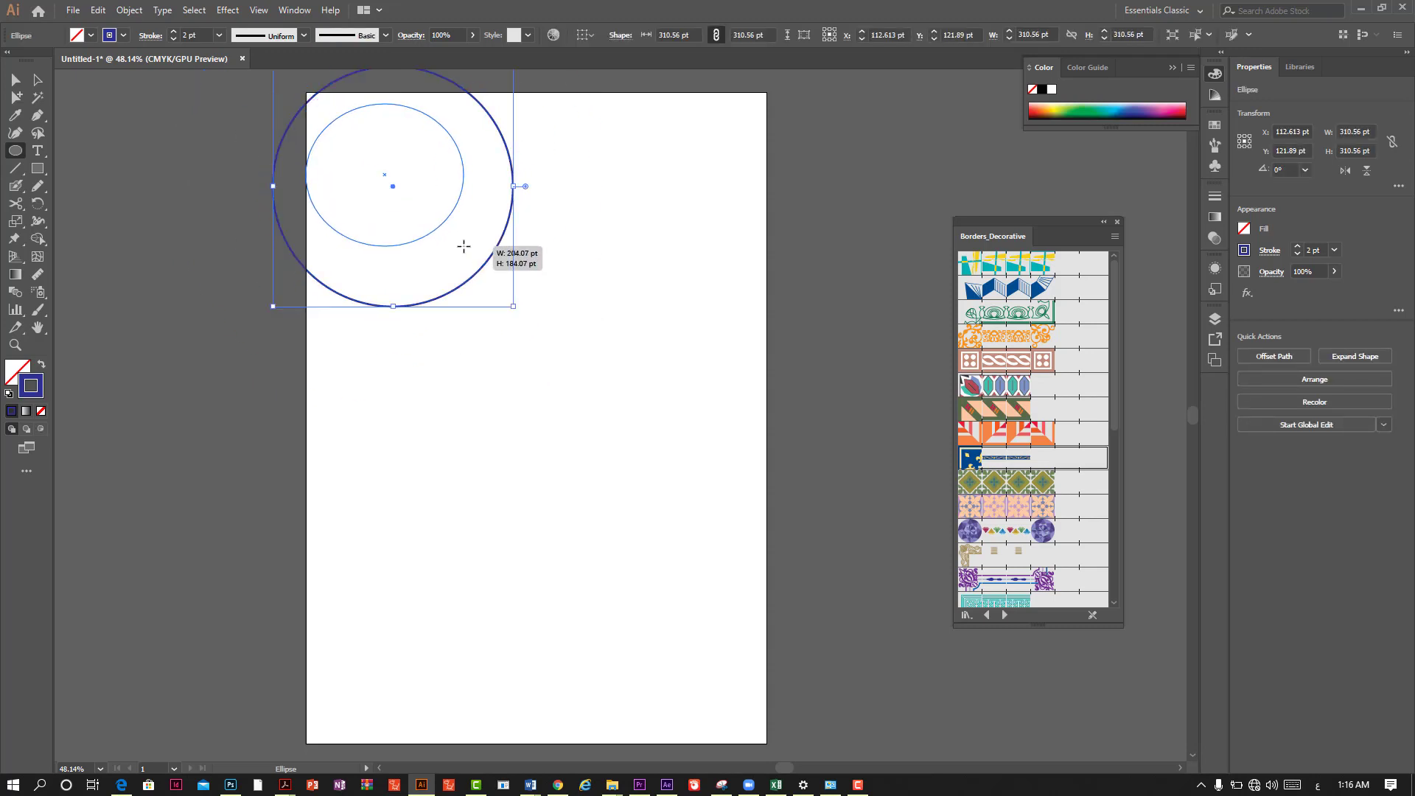
{"action": "key", "text": "ctrl+z"}
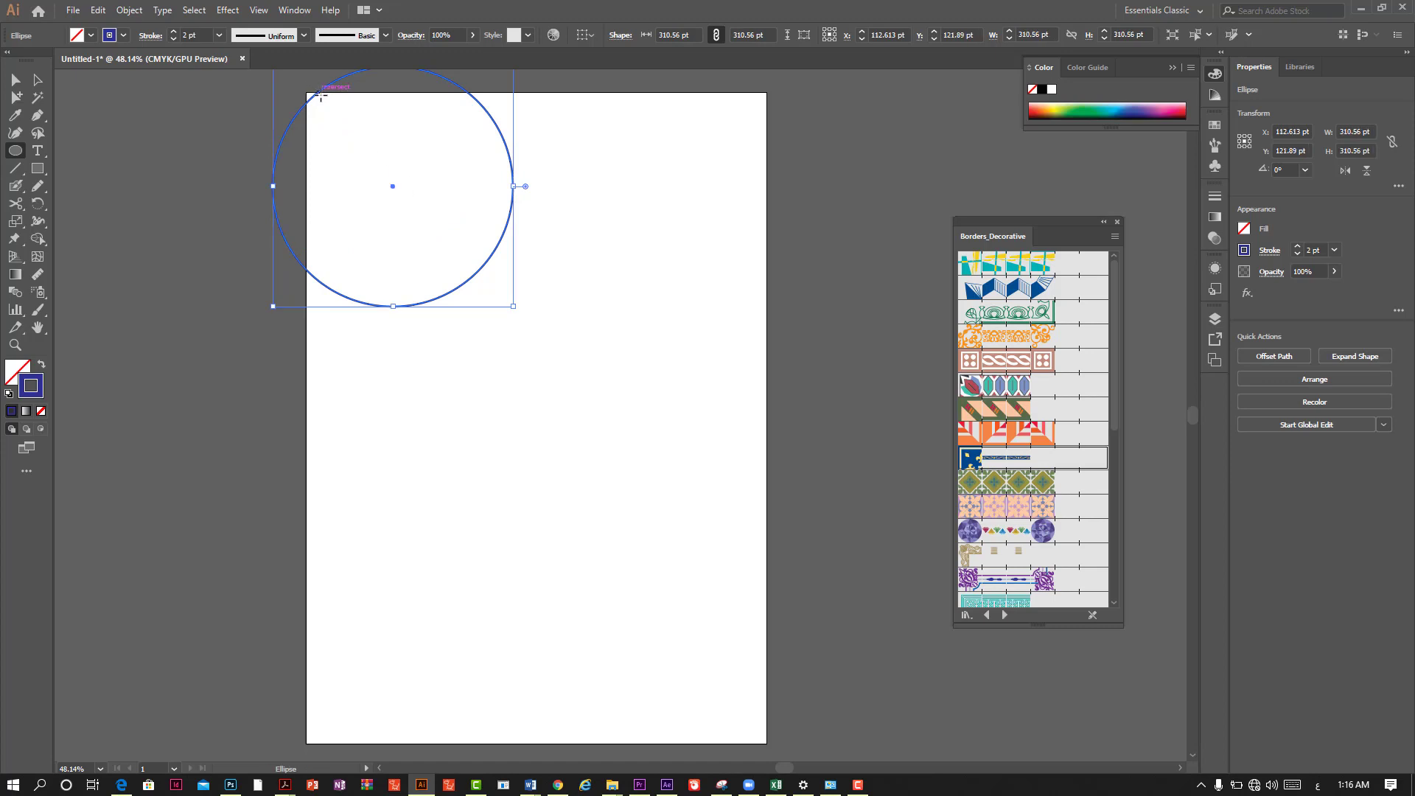
{"action": "left_click", "coordinate": [30, 85]}
{"action": "left_click_drag", "start_coordinate": [309, 131], "coordinate": [490, 237]}
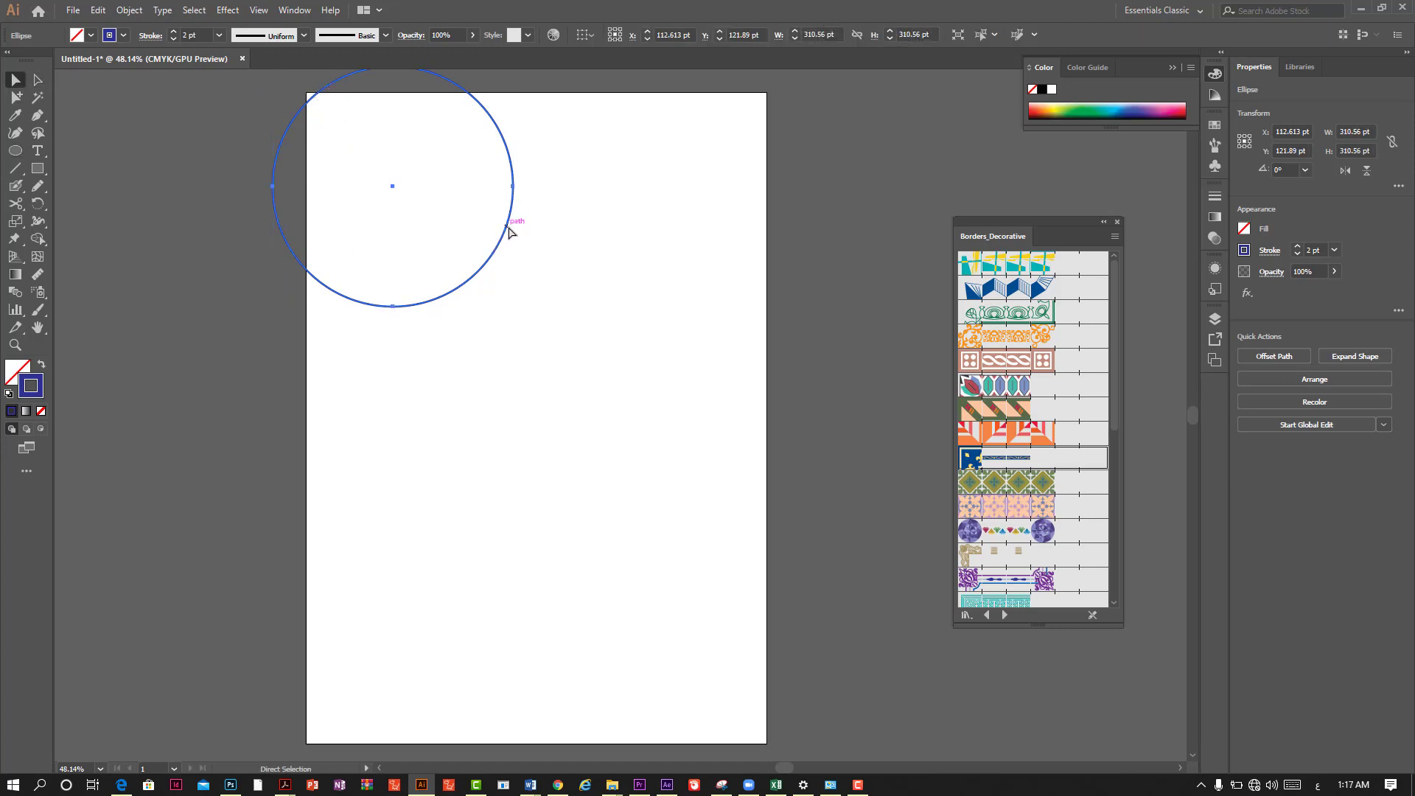
{"action": "left_click_drag", "start_coordinate": [509, 232], "coordinate": [660, 362]}
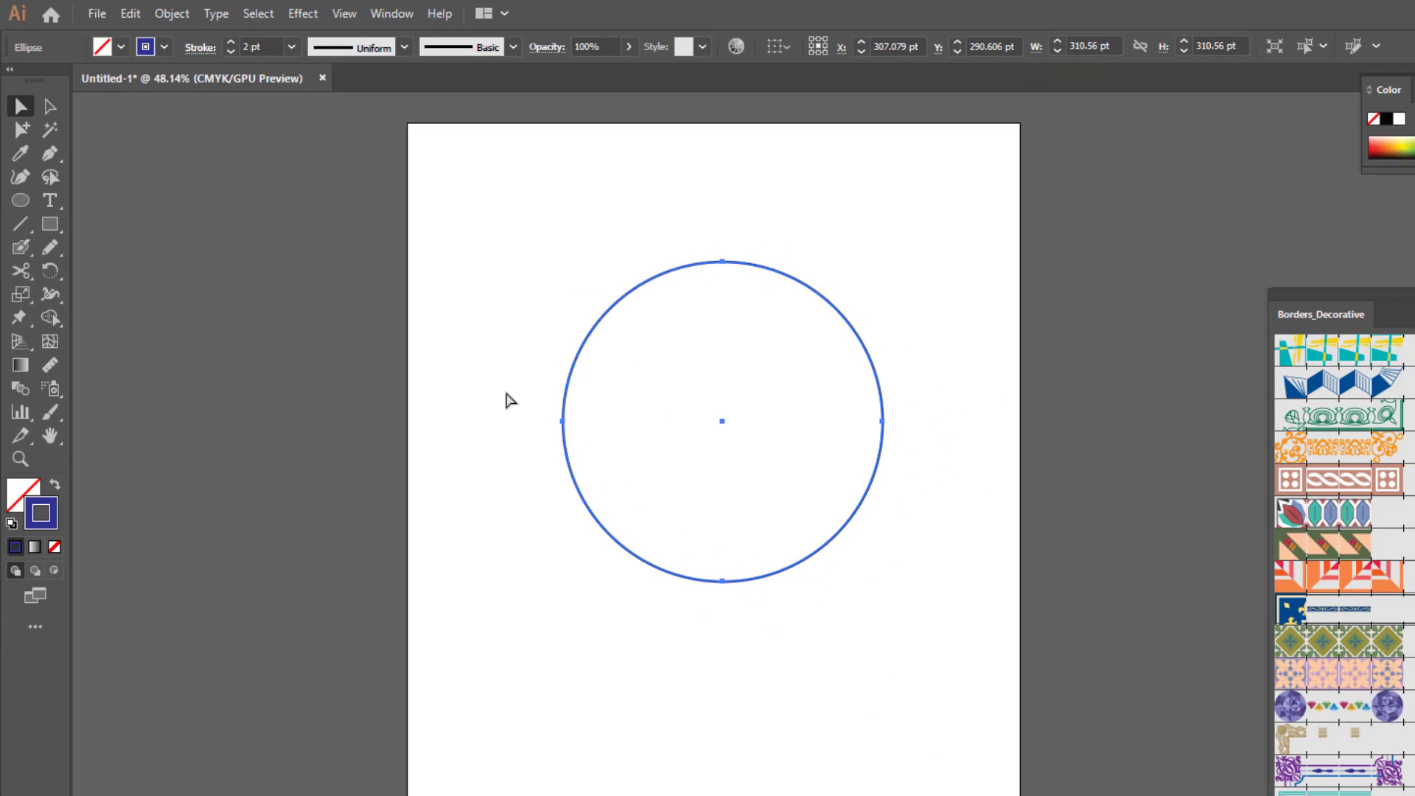
Step: Nudge the circle up about 8.7 pt so its top anchor sits at Y 126.65 pt
{"action": "left_click", "coordinate": [23, 108]}
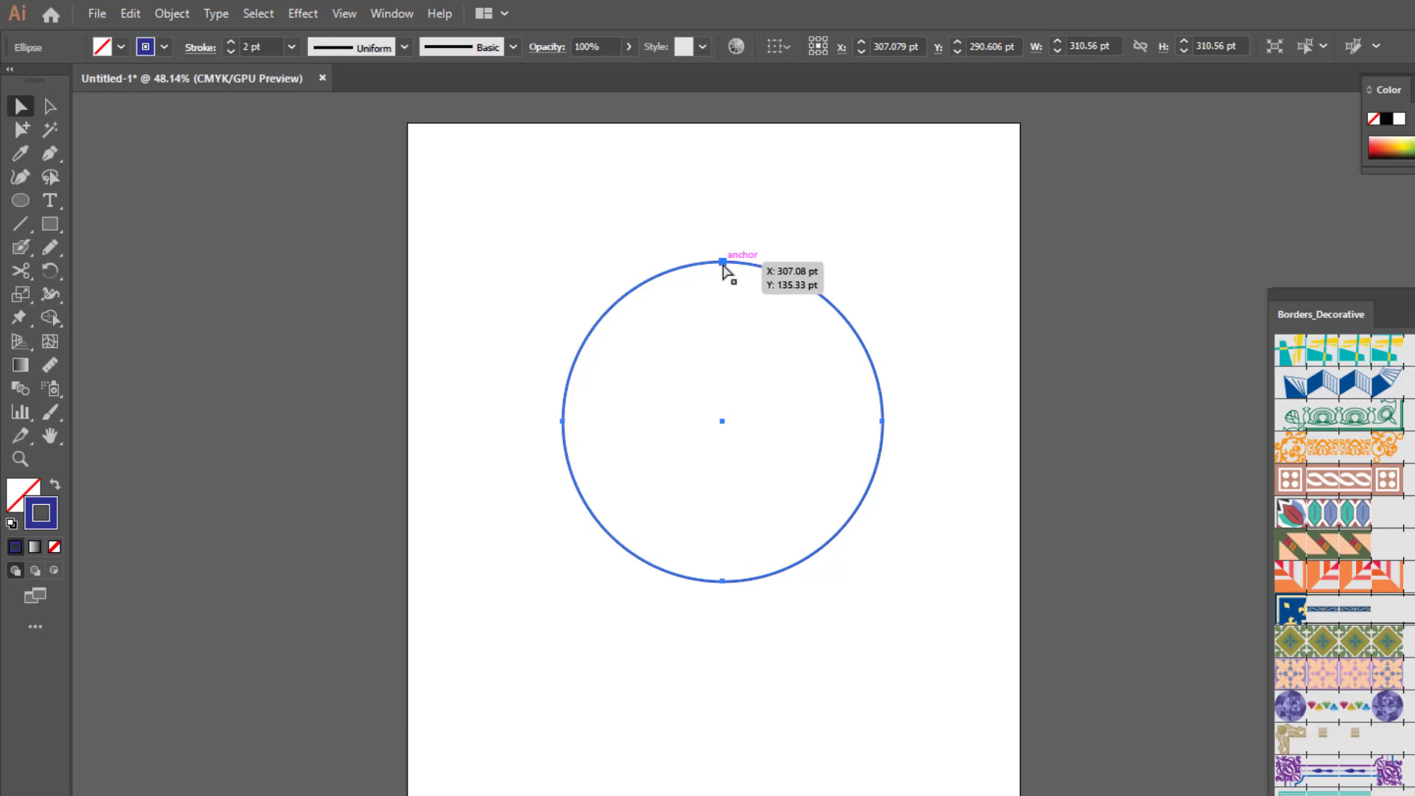
{"action": "left_click_drag", "start_coordinate": [723, 263], "coordinate": [724, 255]}
Step: Delete the circle's top anchor, leaving a 310.56 × 155.28 pt open lower arc
{"action": "left_click", "coordinate": [723, 254]}
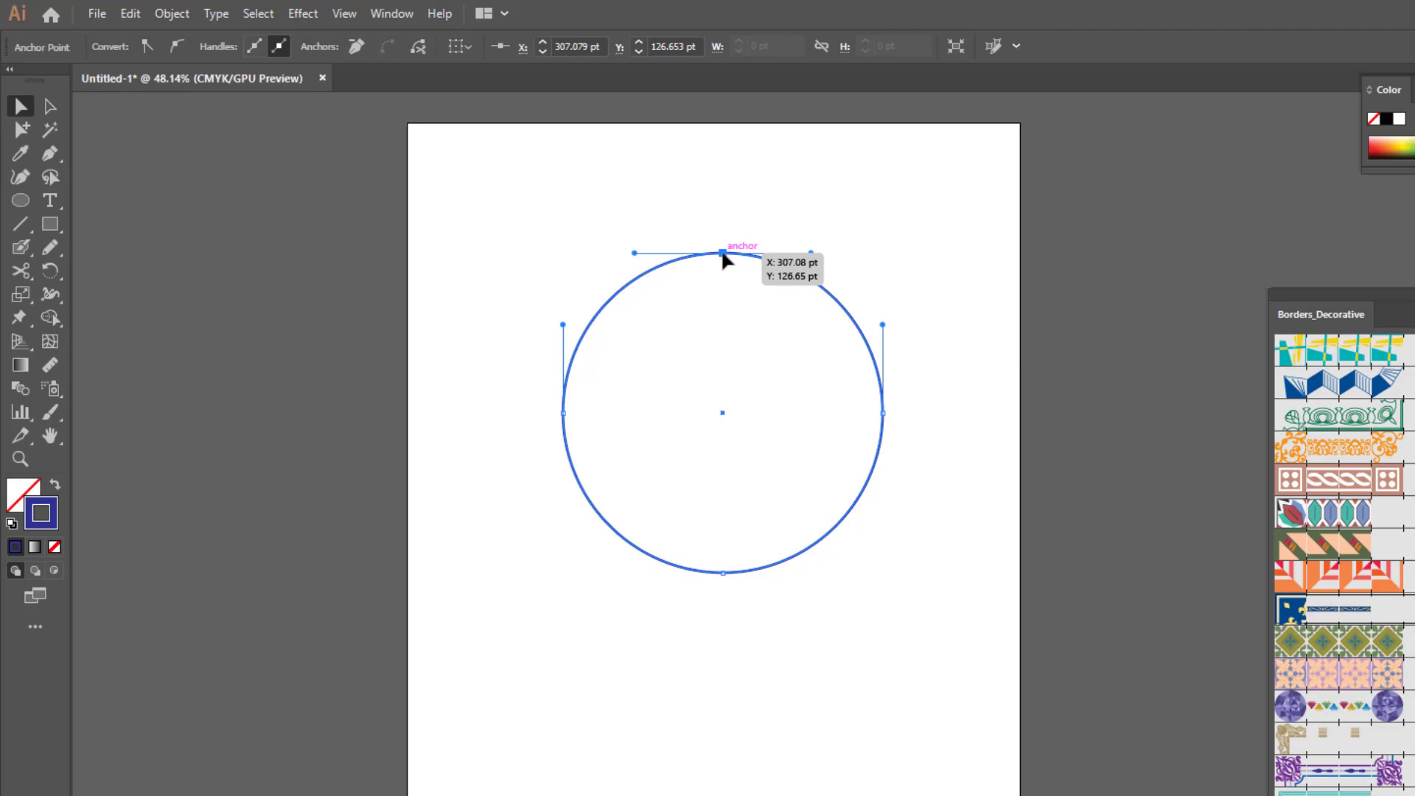
{"action": "key", "text": "Delete"}
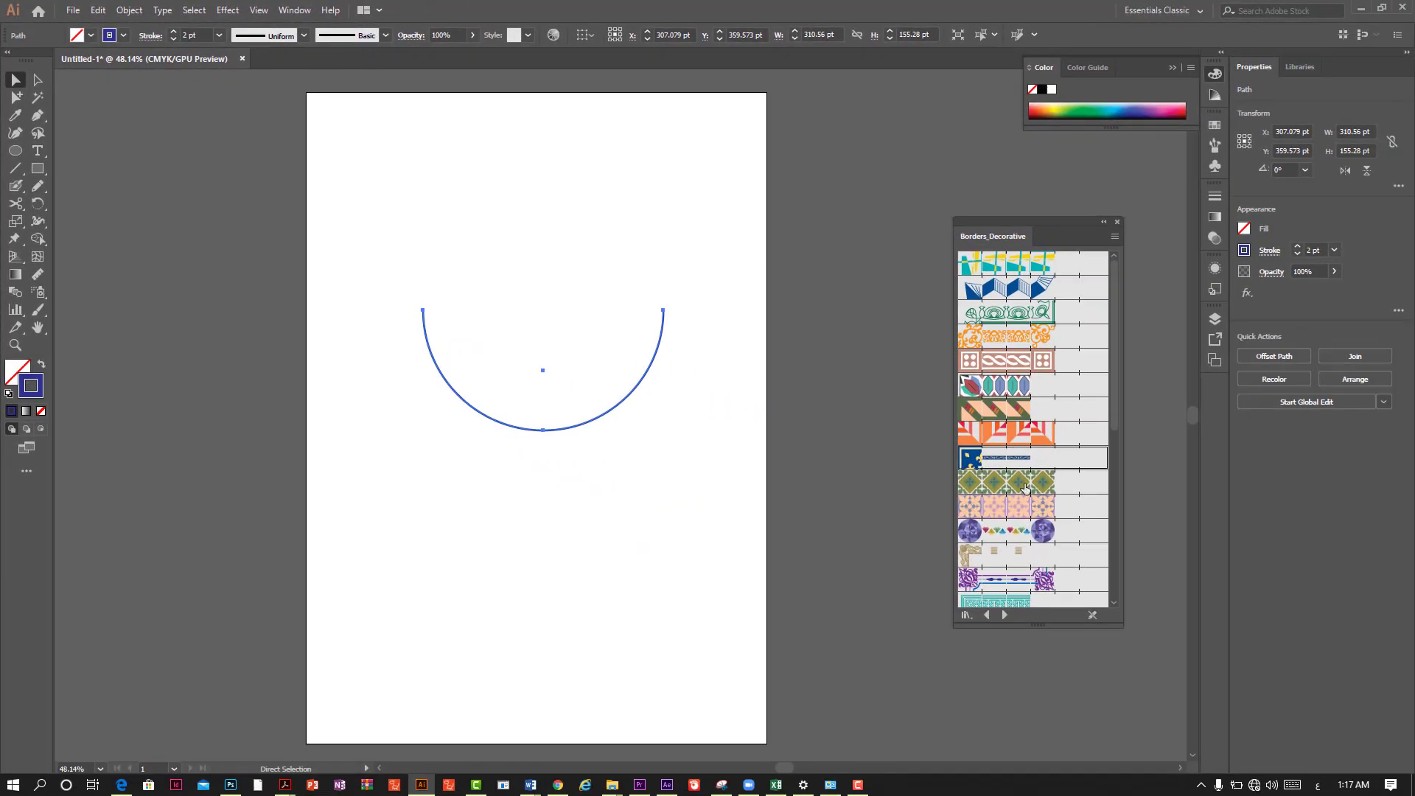
Step: Try floral, pink, gemstone and stained-glass borders on the arc, raising the stroke weight
{"action": "left_click", "coordinate": [1025, 488]}
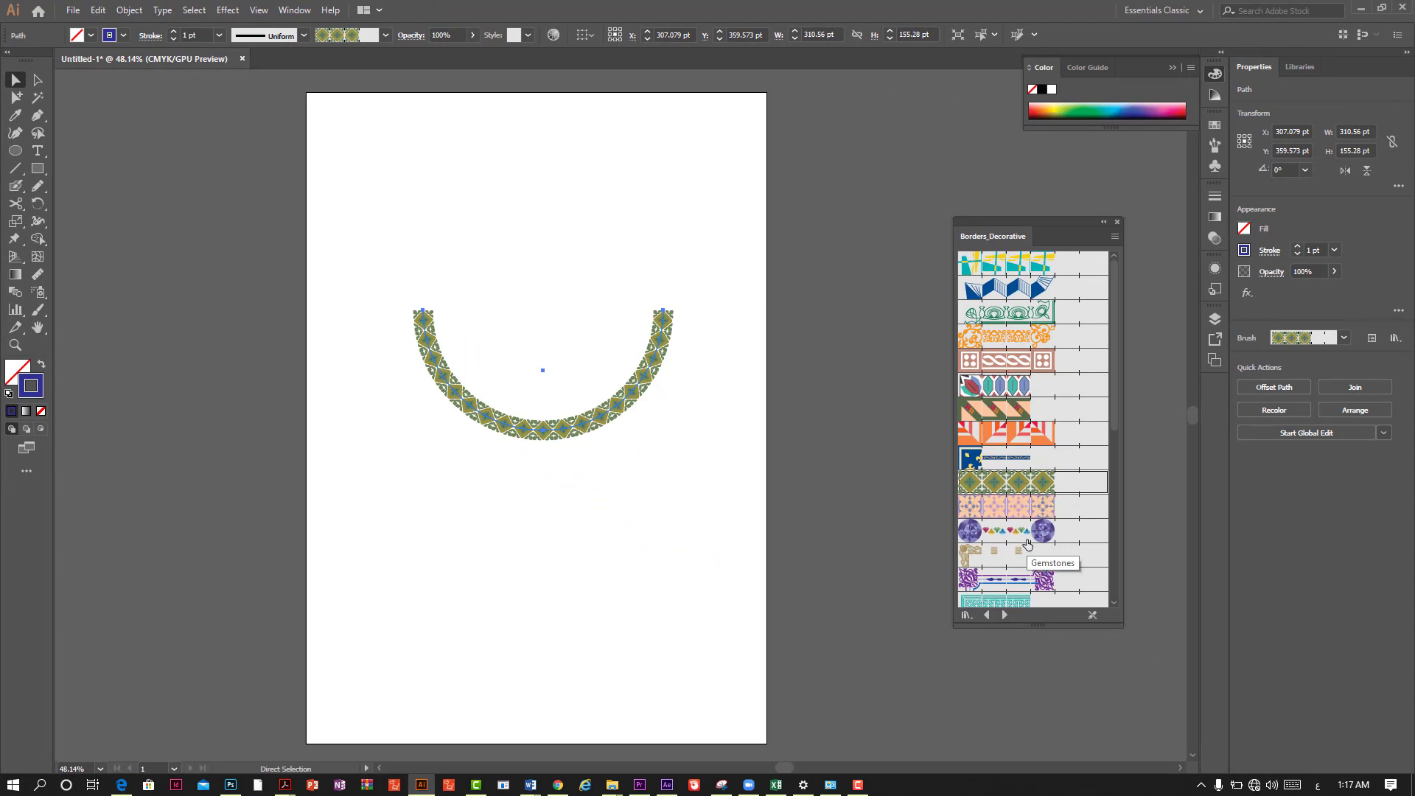
{"action": "left_click", "coordinate": [1026, 507]}
{"action": "left_click", "coordinate": [1024, 530]}
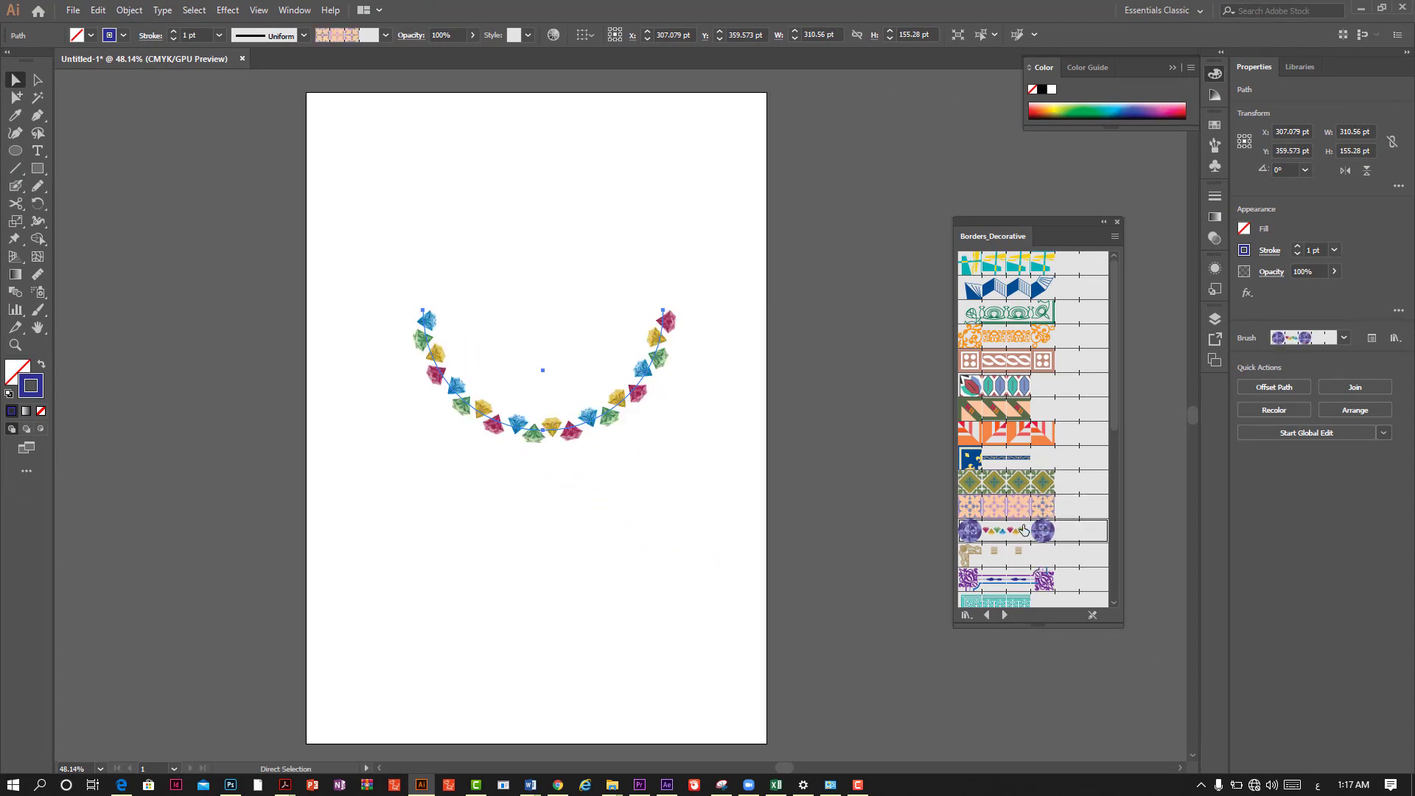
{"action": "left_click", "coordinate": [175, 34]}
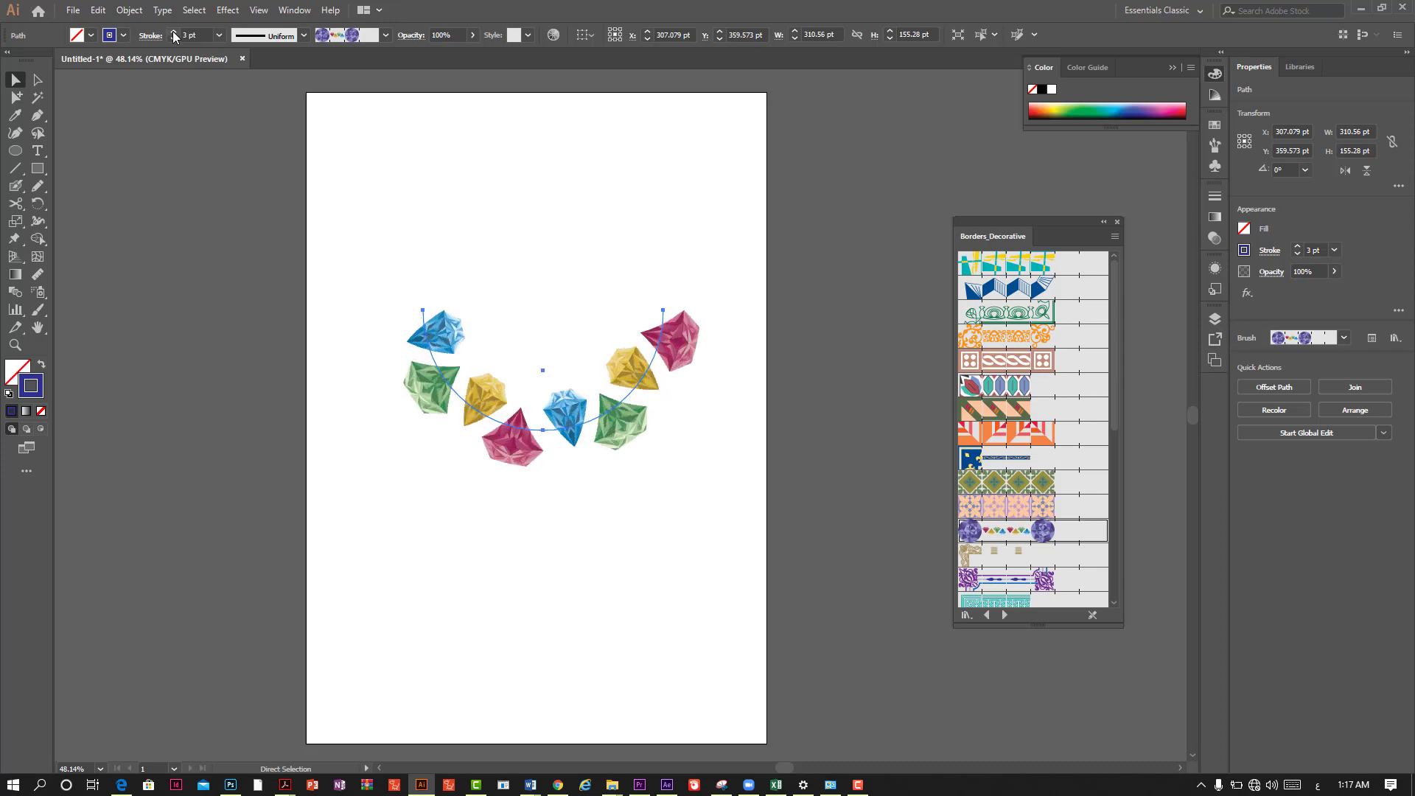
{"action": "left_click", "coordinate": [174, 33]}
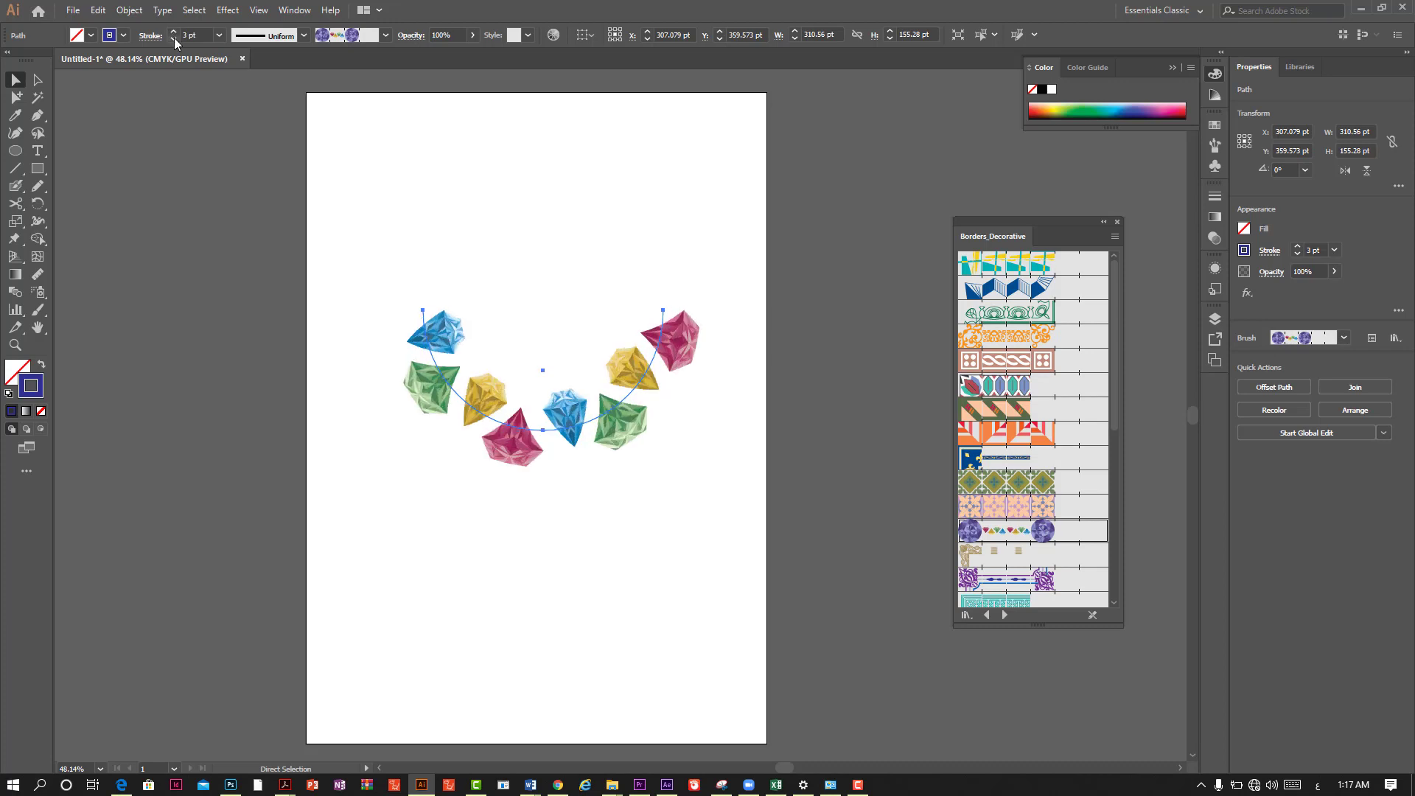
{"action": "scroll", "coordinate": [1016, 514], "scroll_direction": "down", "scroll_amount": 3}
{"action": "scroll", "coordinate": [1016, 515], "scroll_direction": "down", "scroll_amount": 4}
{"action": "left_click", "coordinate": [1017, 496]}
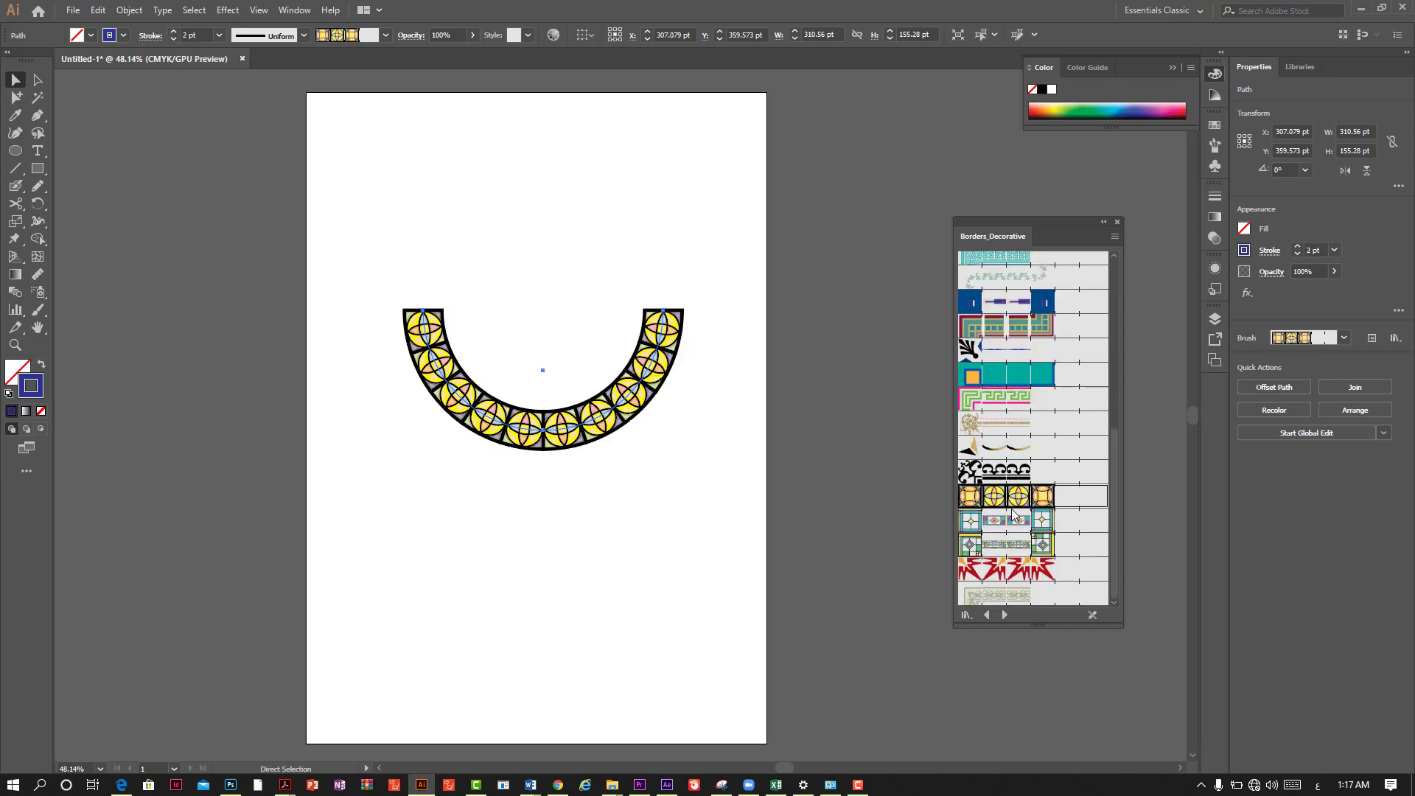
{"action": "left_click", "coordinate": [1014, 520]}
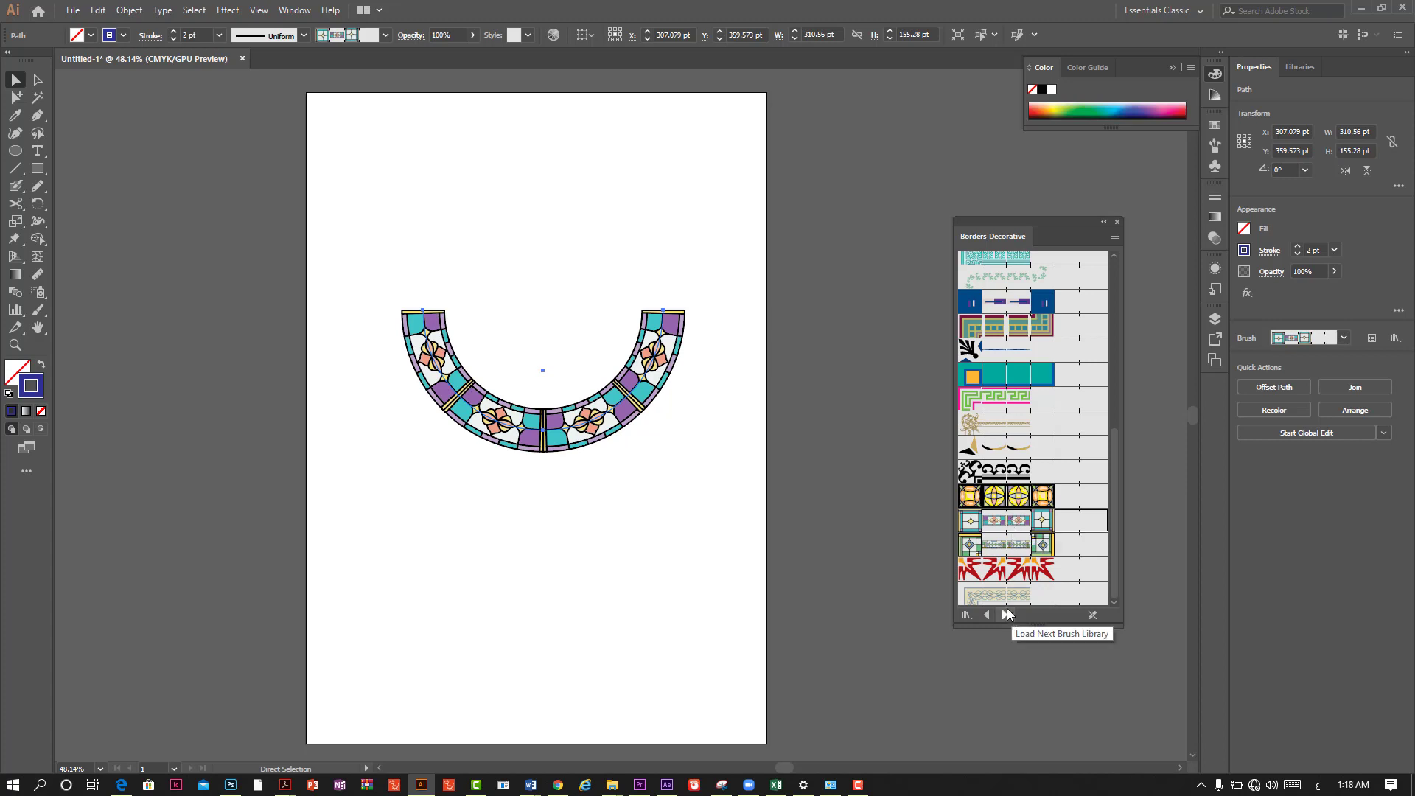
Step: Browse to Borders_Primitive and apply the tan, red and black striped border to the arc
{"action": "left_click", "coordinate": [1007, 615]}
{"action": "left_click", "coordinate": [1007, 615]}
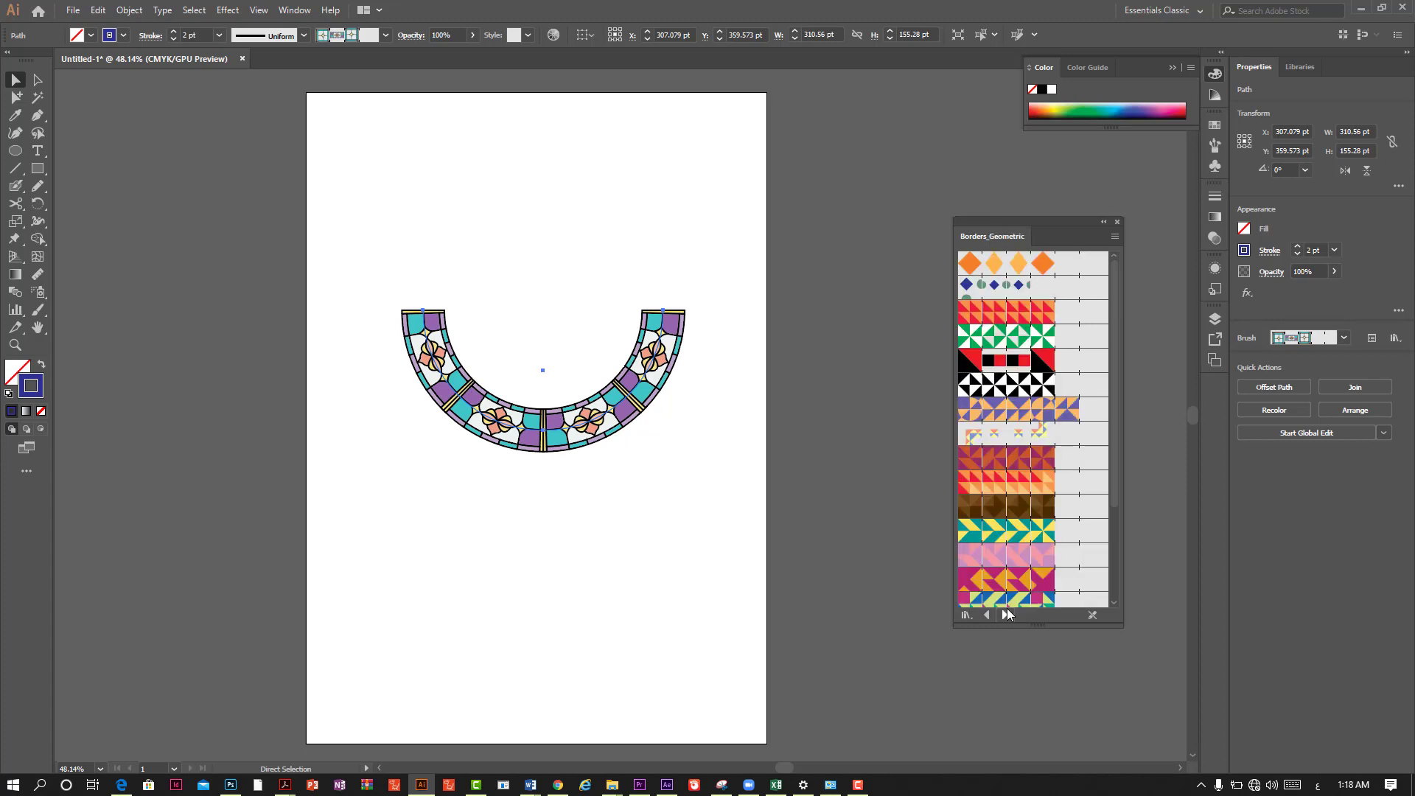
{"action": "left_click", "coordinate": [1007, 615]}
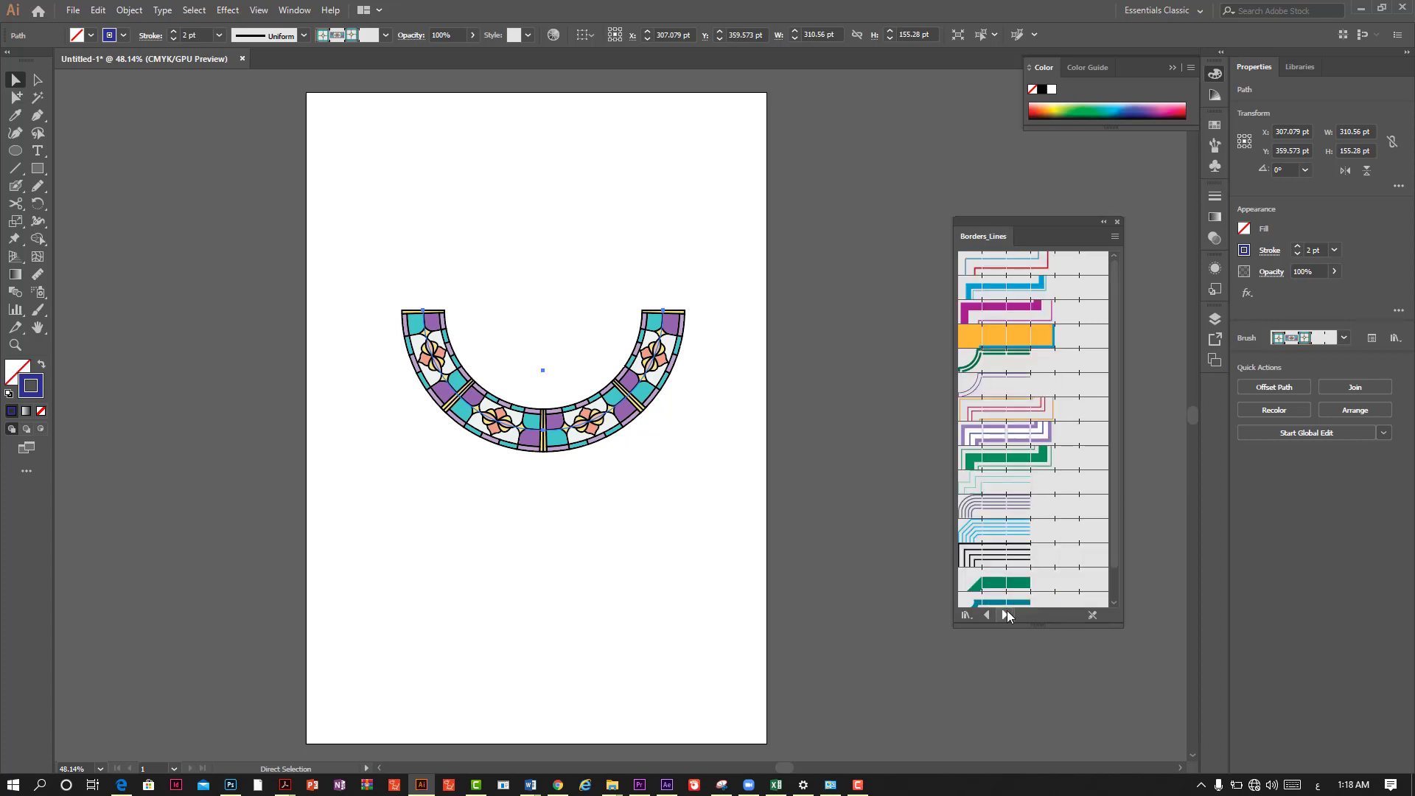
{"action": "left_click", "coordinate": [1007, 615]}
{"action": "left_click", "coordinate": [1015, 417]}
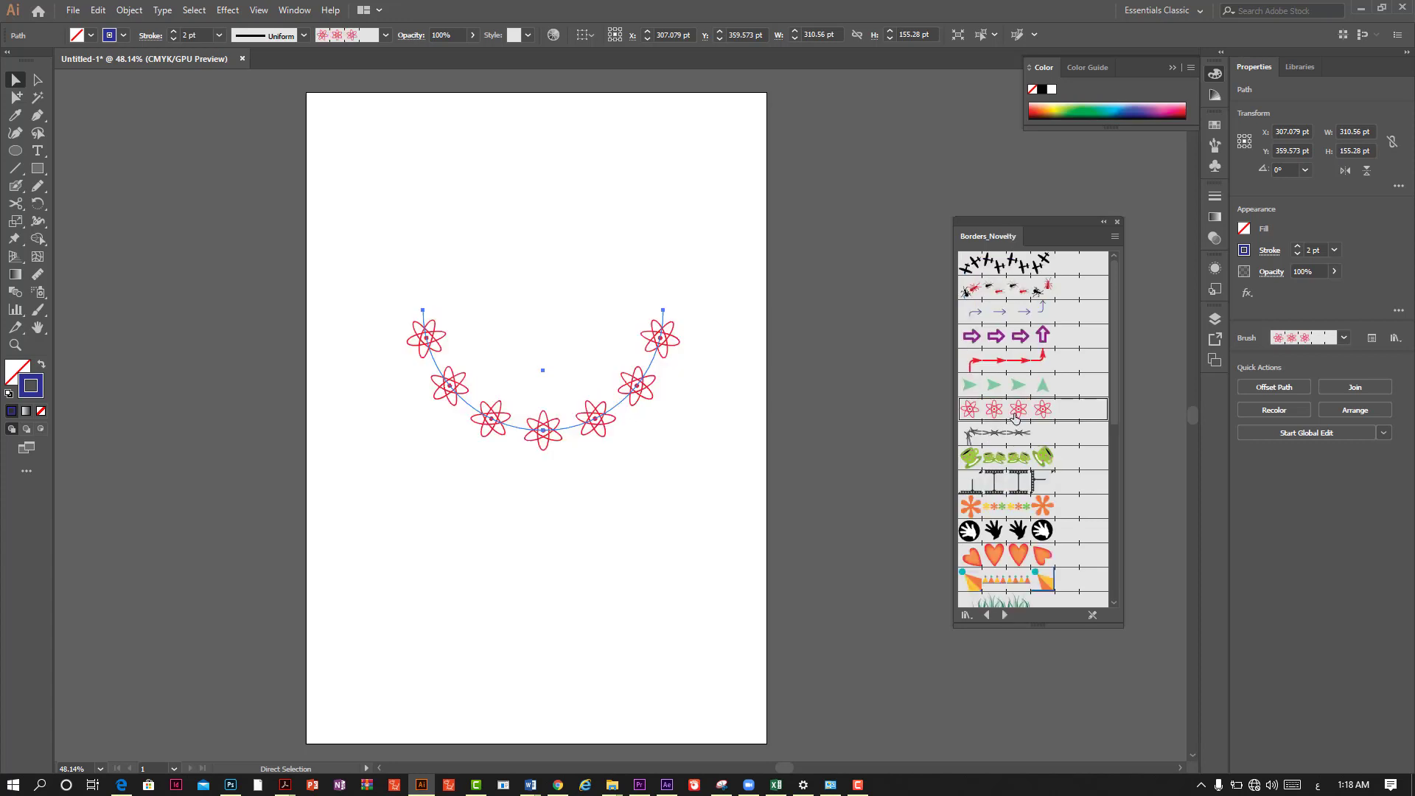
{"action": "left_click", "coordinate": [1007, 614]}
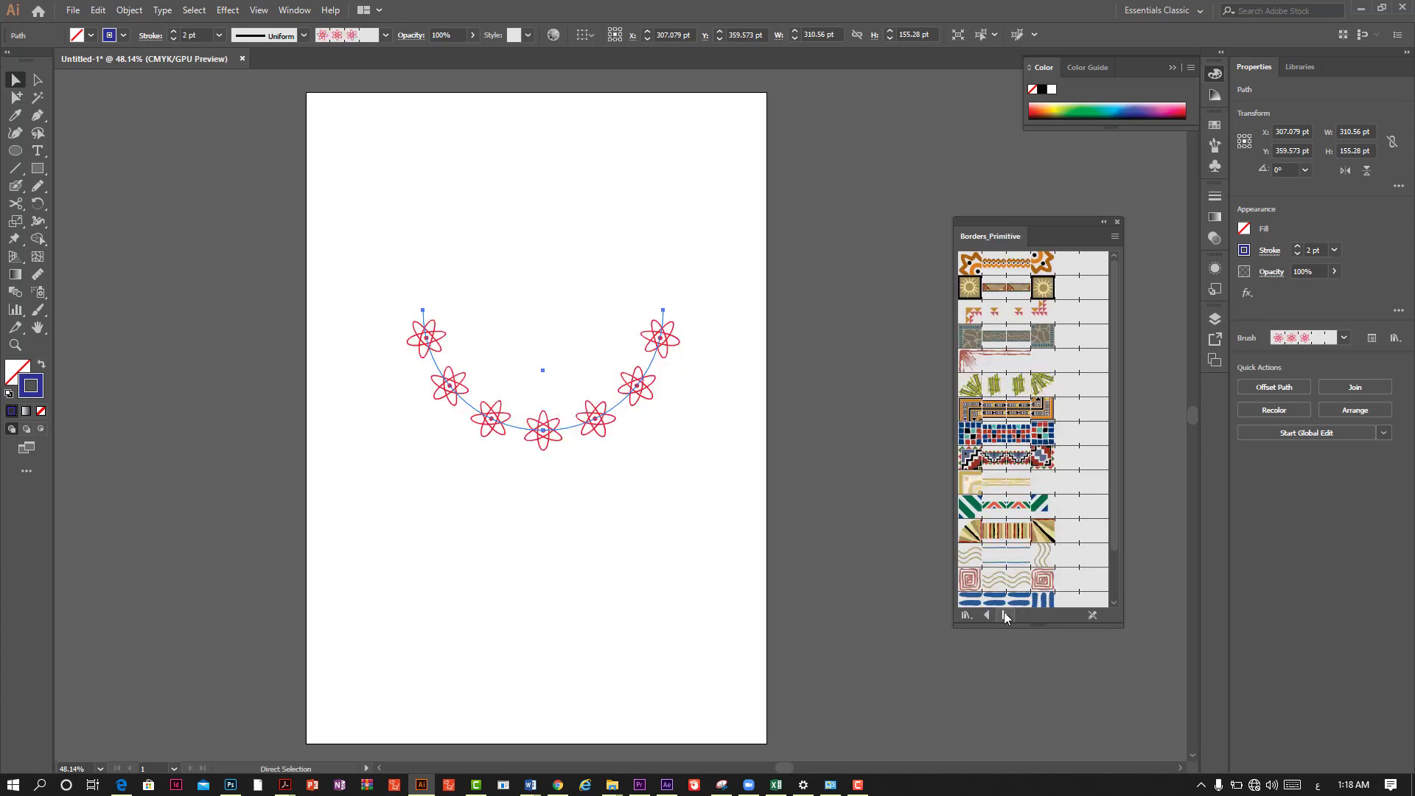
{"action": "left_click", "coordinate": [1010, 530]}
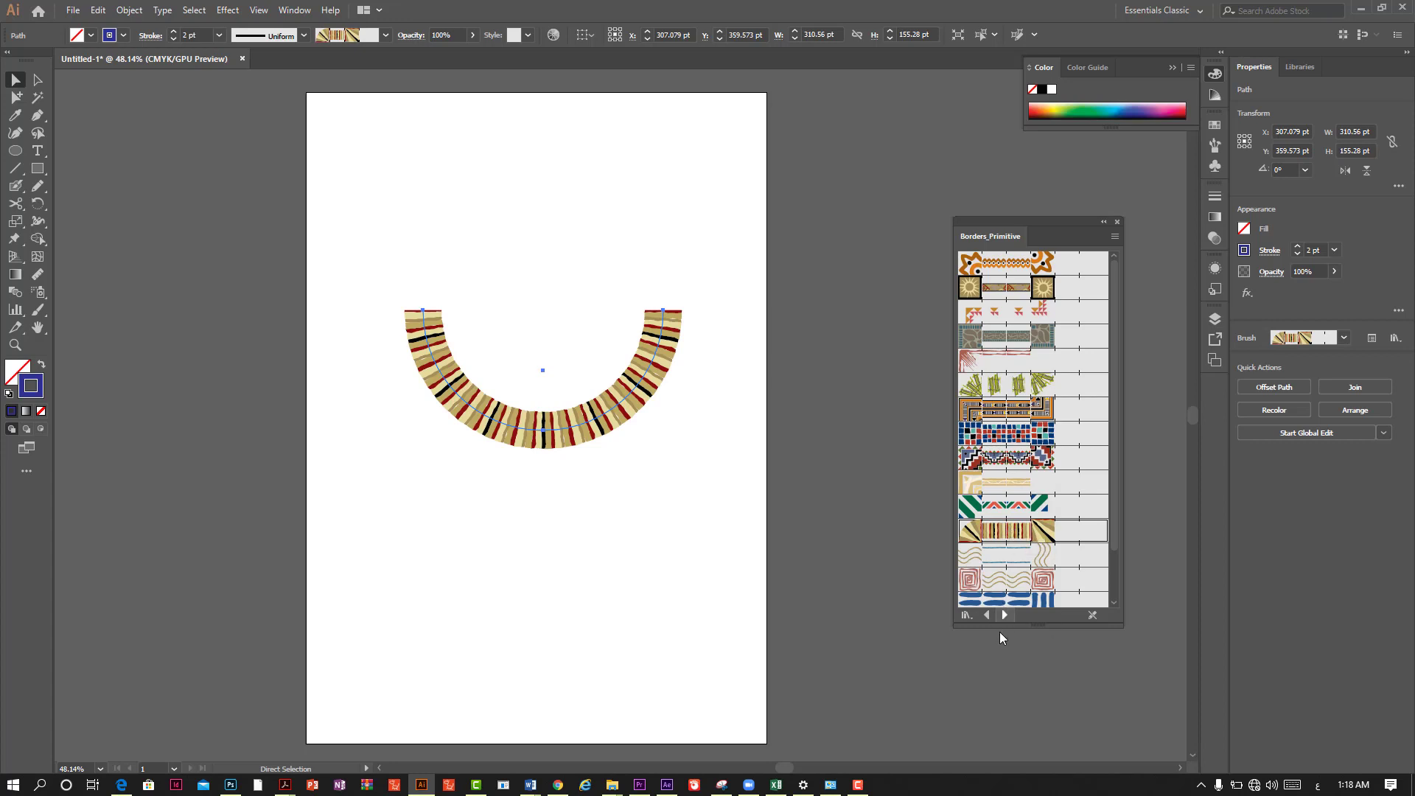
Step: Load the Decorative_Banners and Seals library and give the arc a 2 pt banner stroke
{"action": "left_click", "coordinate": [1002, 616]}
{"action": "left_click", "coordinate": [1003, 616]}
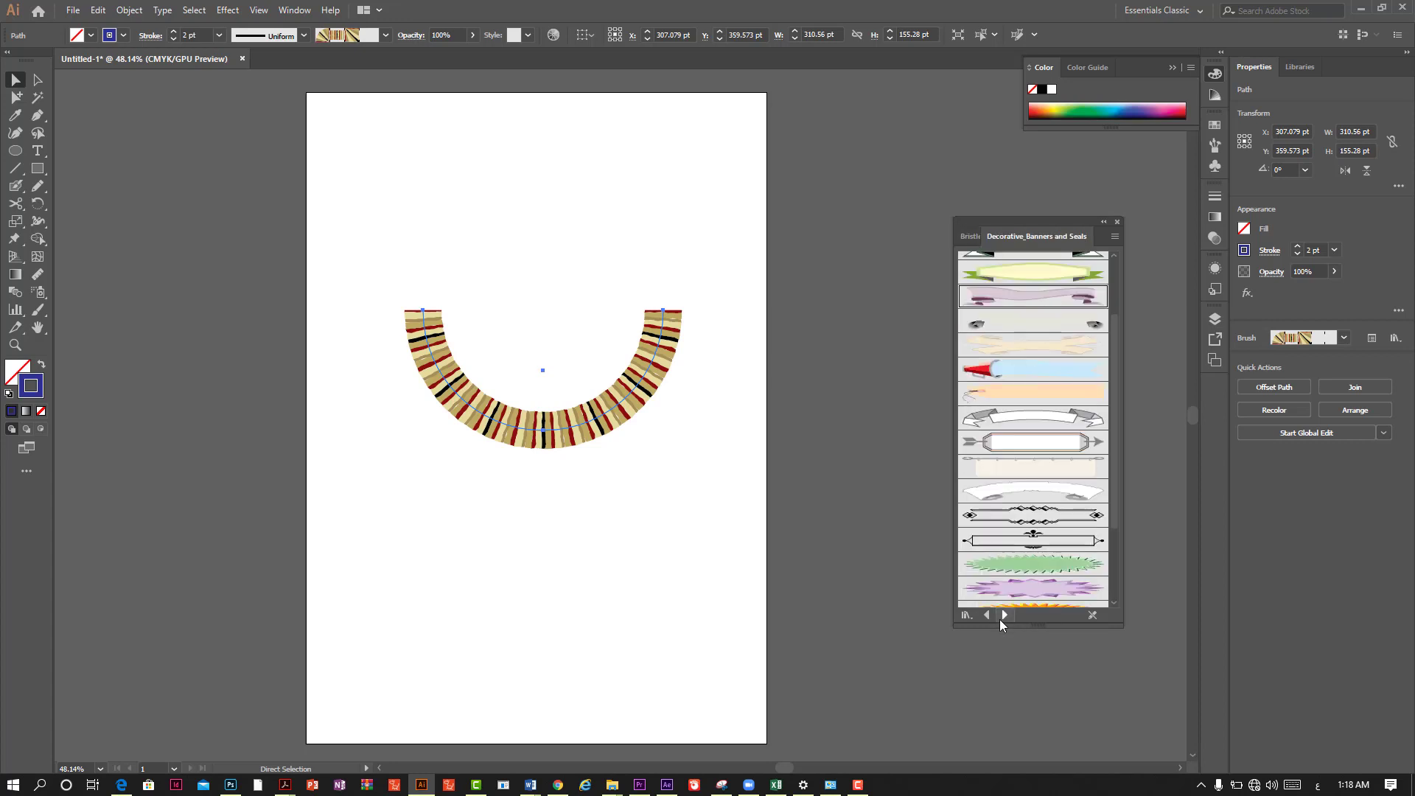
{"action": "scroll", "coordinate": [1012, 330], "scroll_direction": "up", "scroll_amount": 3}
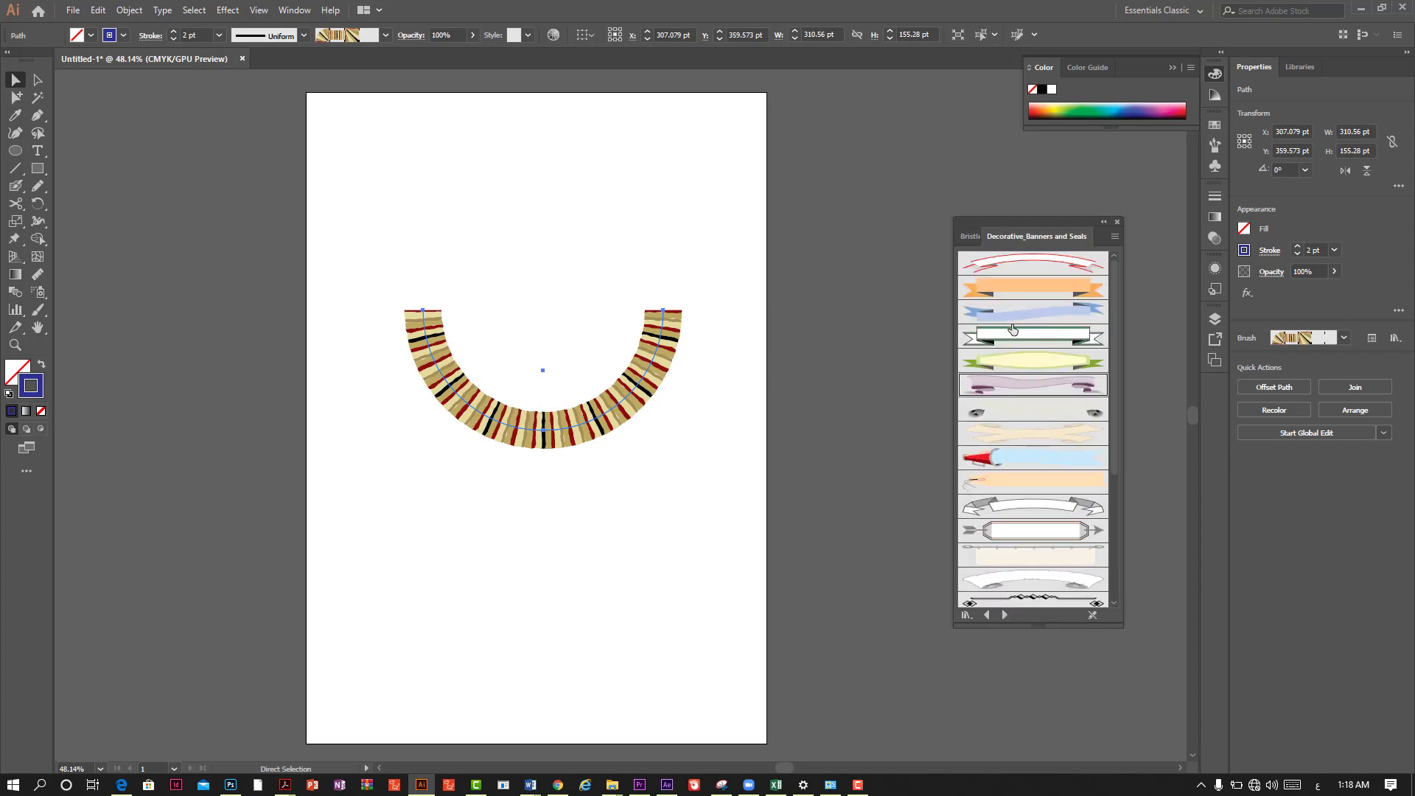
{"action": "left_click", "coordinate": [1027, 261]}
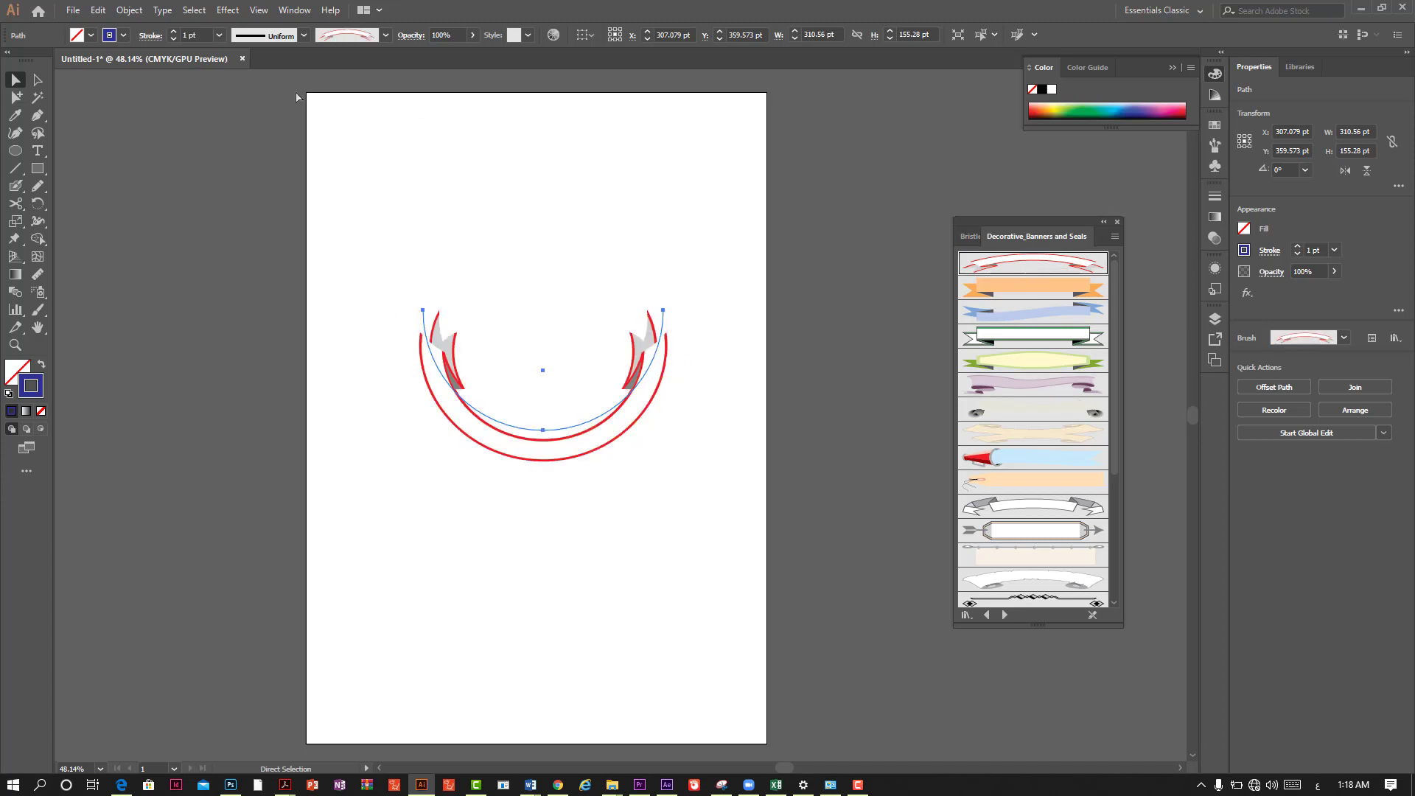
{"action": "left_click", "coordinate": [172, 31]}
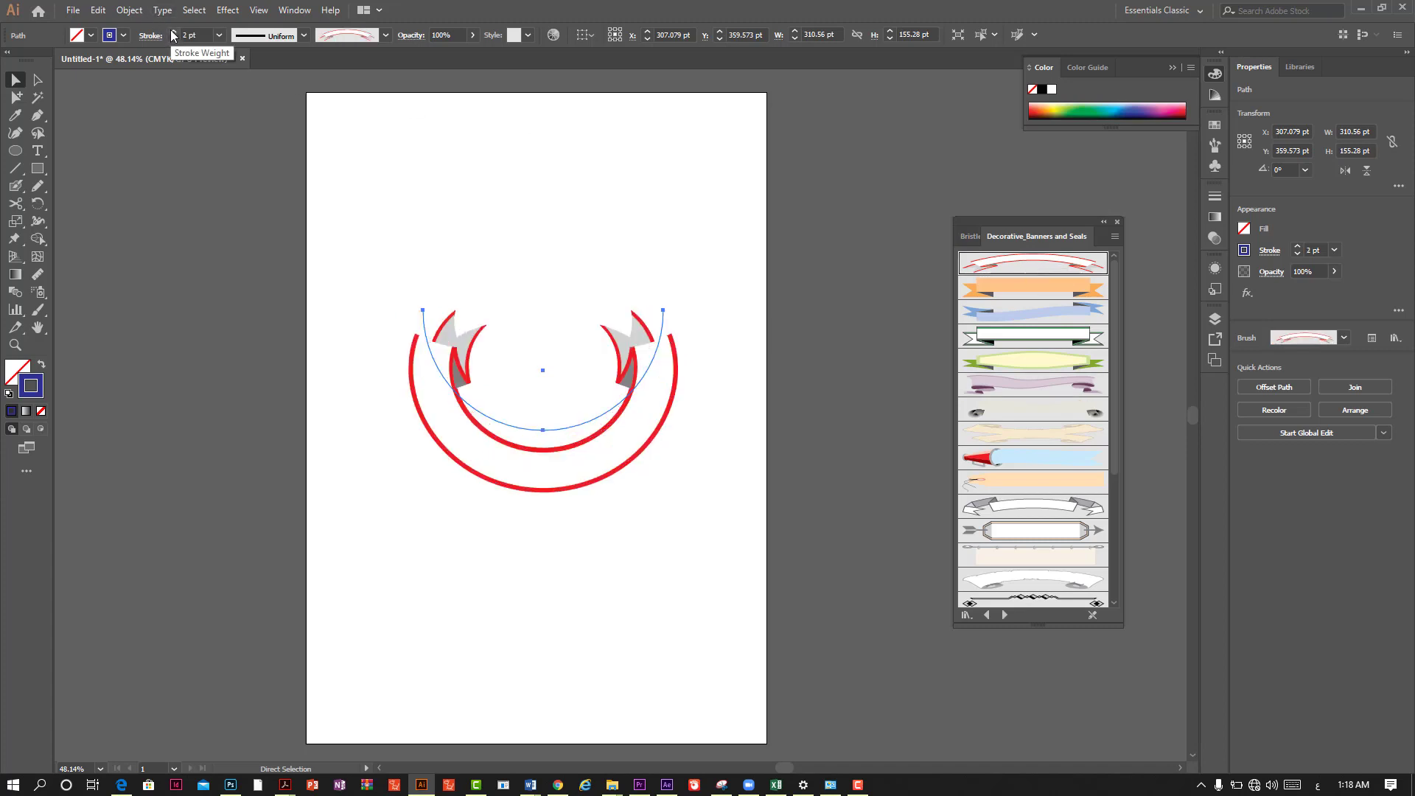
Step: Preview Banners 2 through 9 on the arc
{"action": "left_click", "coordinate": [1027, 287]}
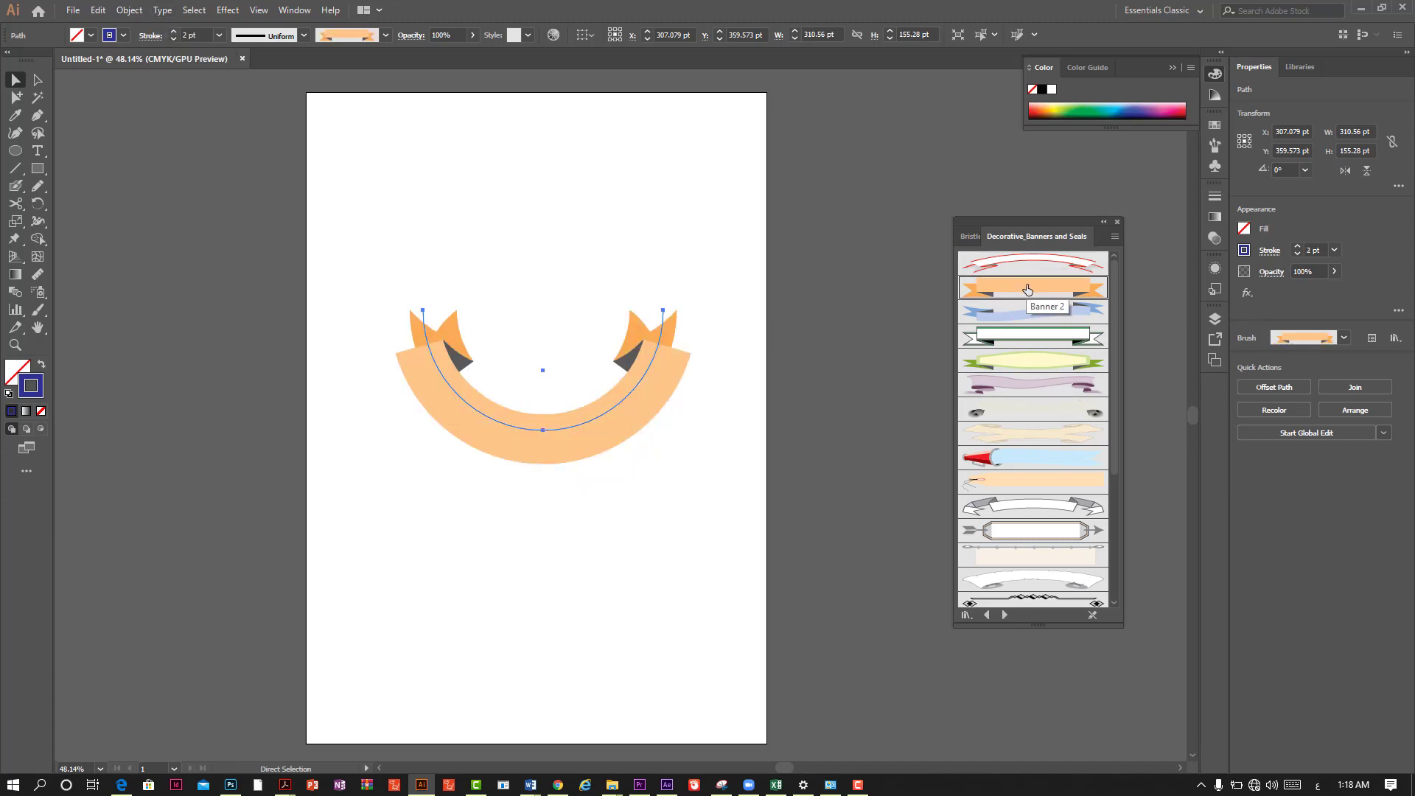
{"action": "left_click", "coordinate": [1033, 310]}
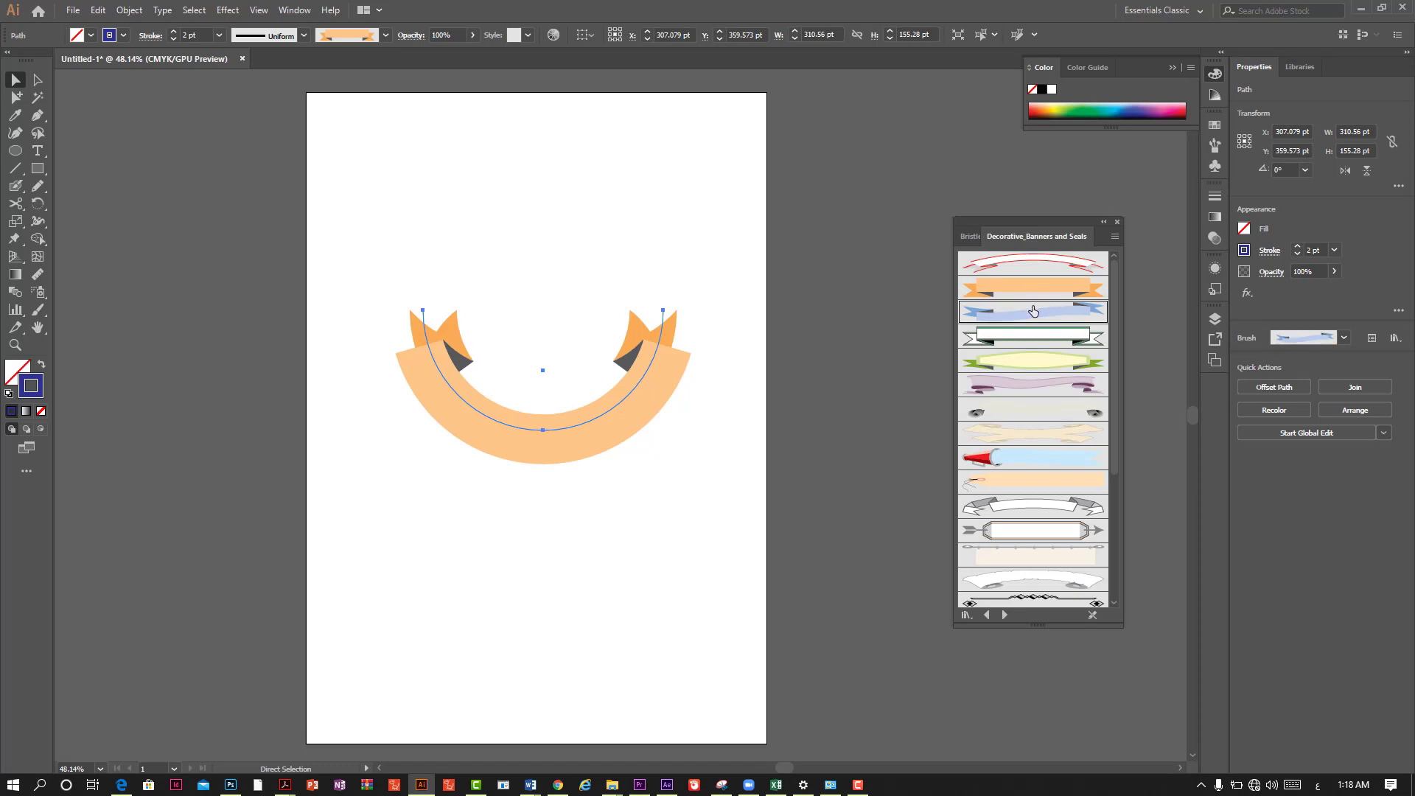
{"action": "left_click", "coordinate": [1033, 336]}
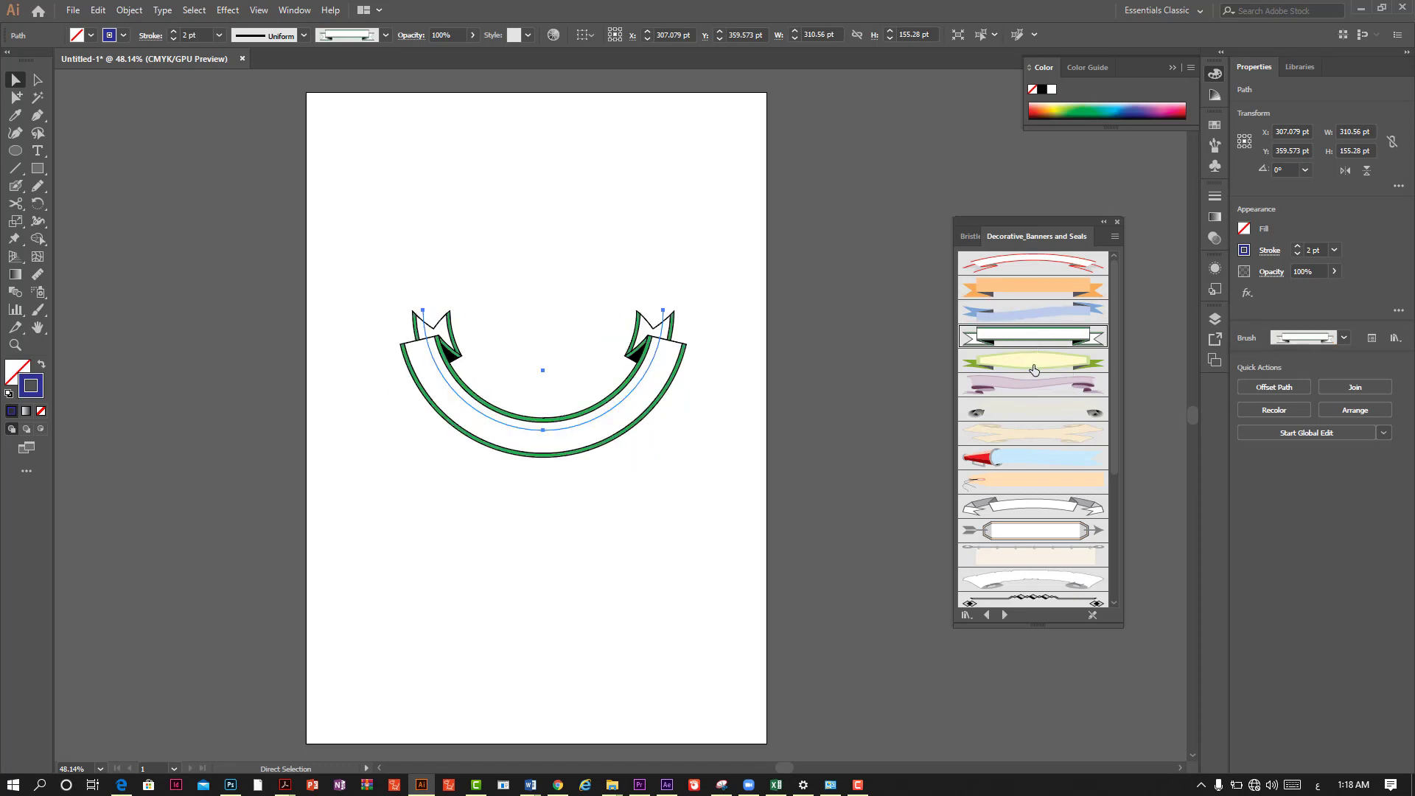
{"action": "left_click", "coordinate": [1034, 363]}
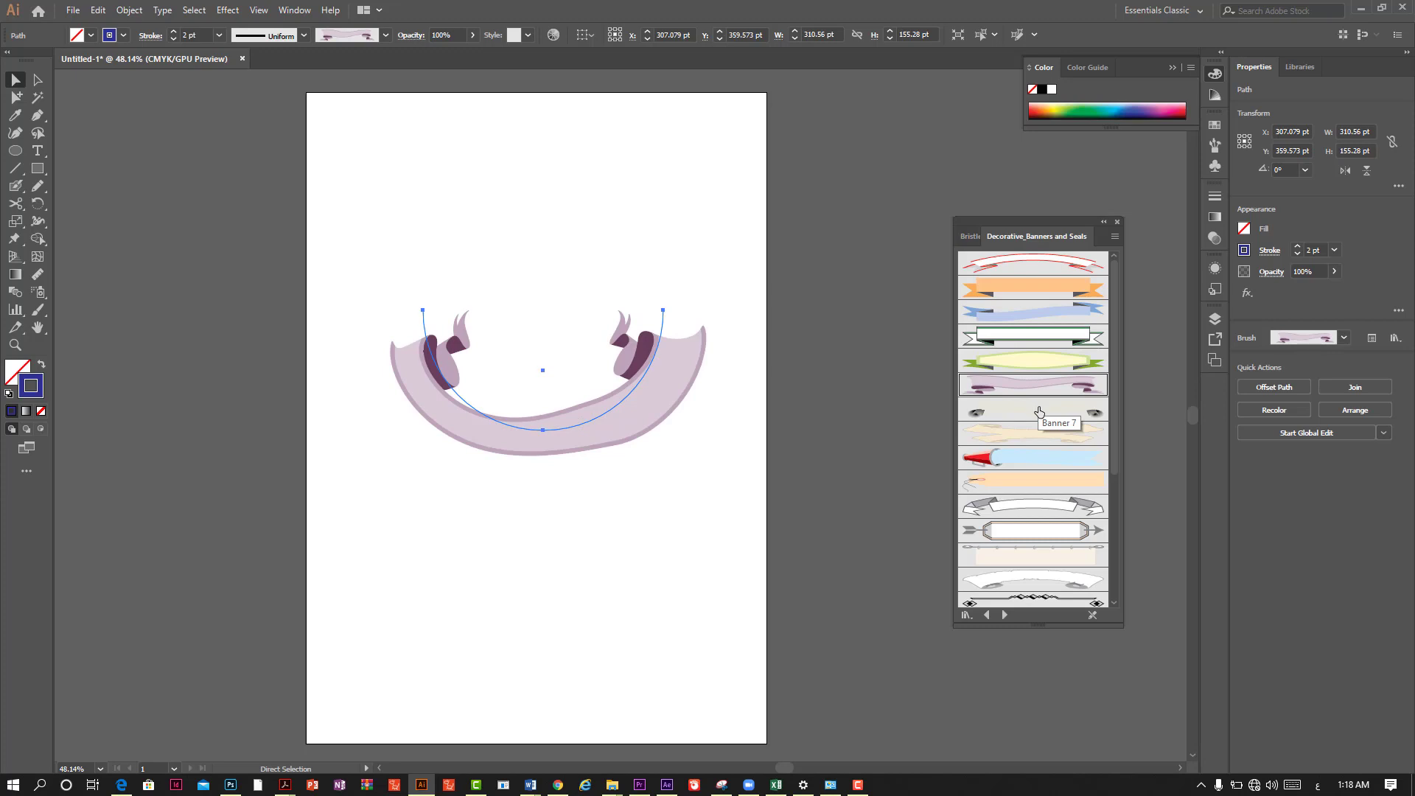
{"action": "left_click", "coordinate": [1039, 410]}
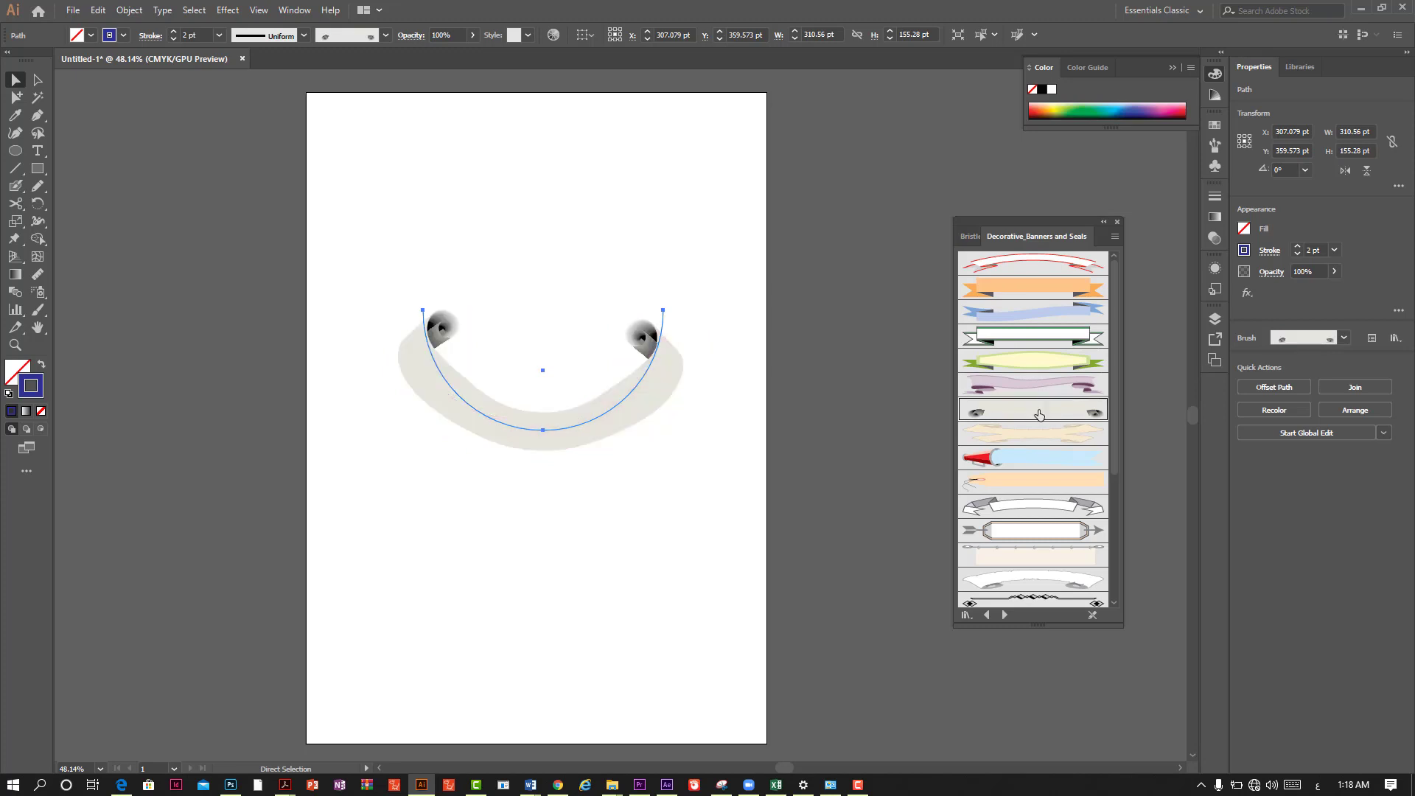
{"action": "left_click", "coordinate": [1041, 463]}
Step: Preview Banners 10 to 14, then settle on the orange Banner 2 and deselect
{"action": "left_click", "coordinate": [1041, 491]}
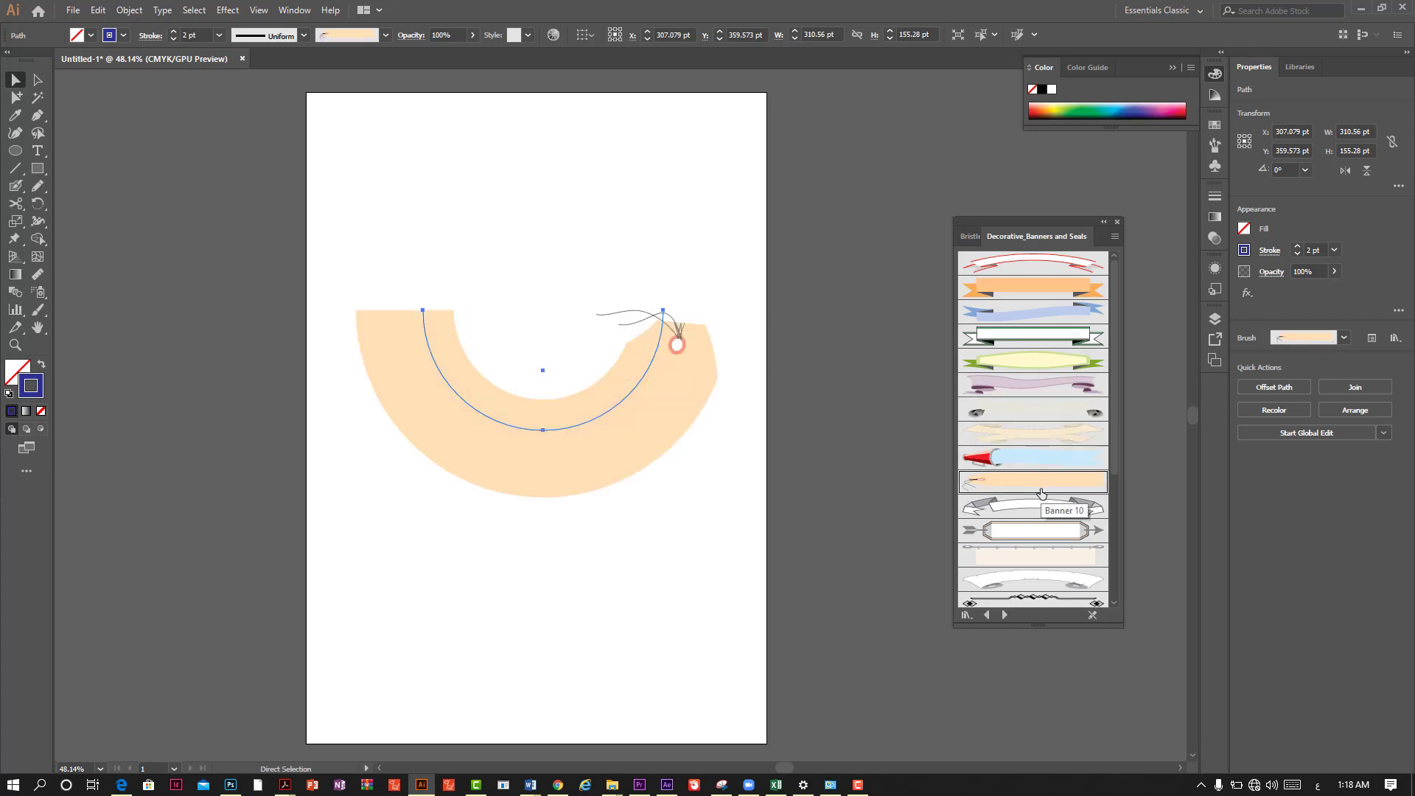
{"action": "left_click", "coordinate": [1041, 507]}
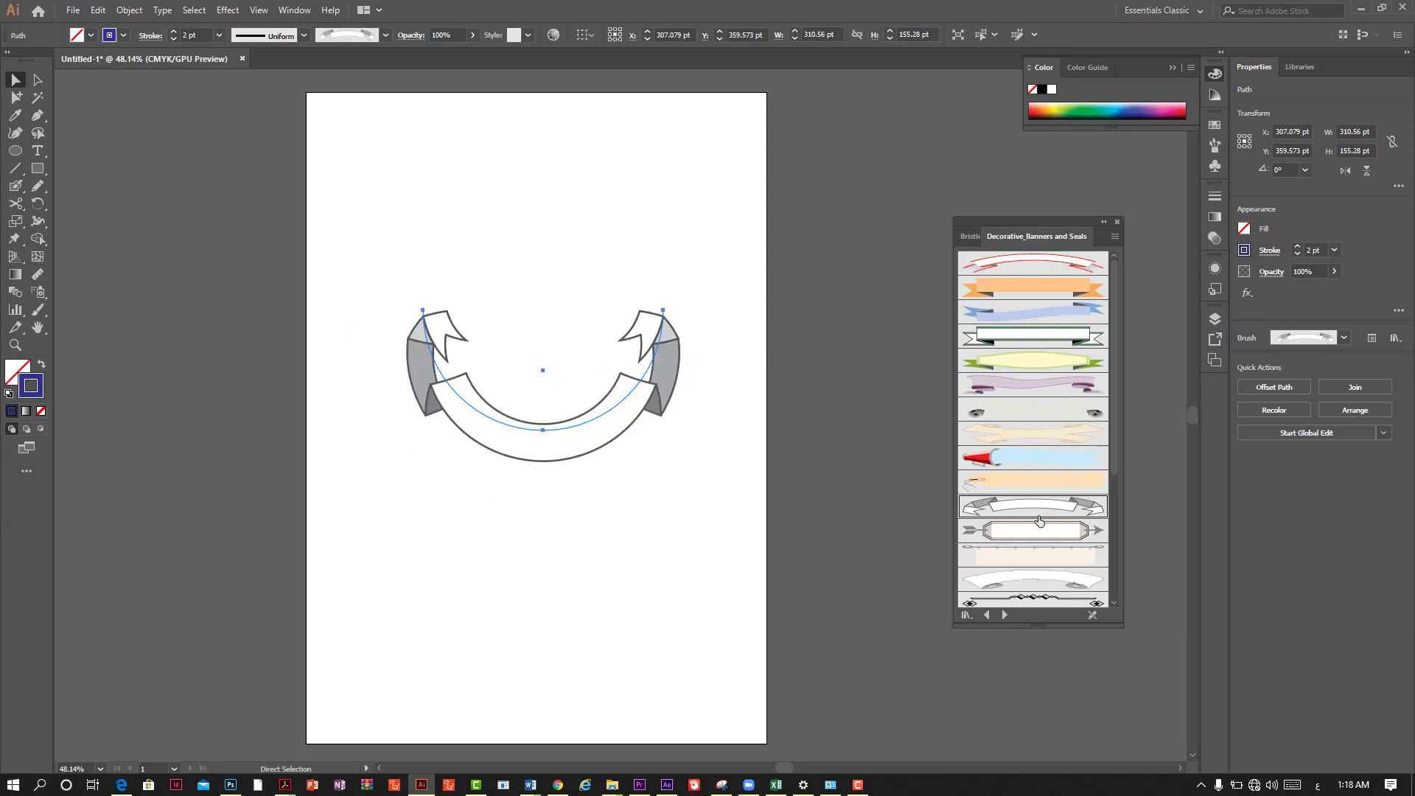
{"action": "left_click", "coordinate": [1035, 530]}
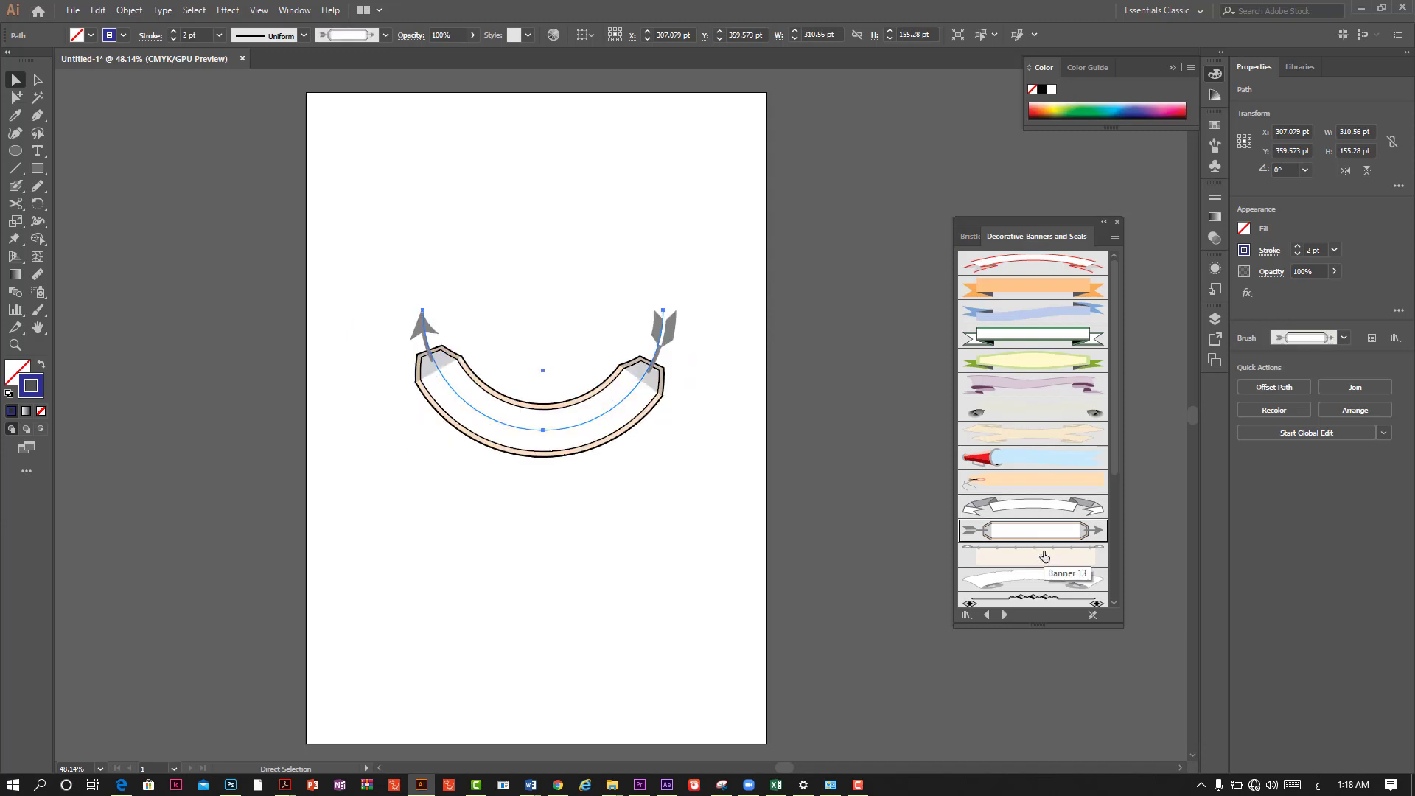
{"action": "left_click", "coordinate": [1051, 581]}
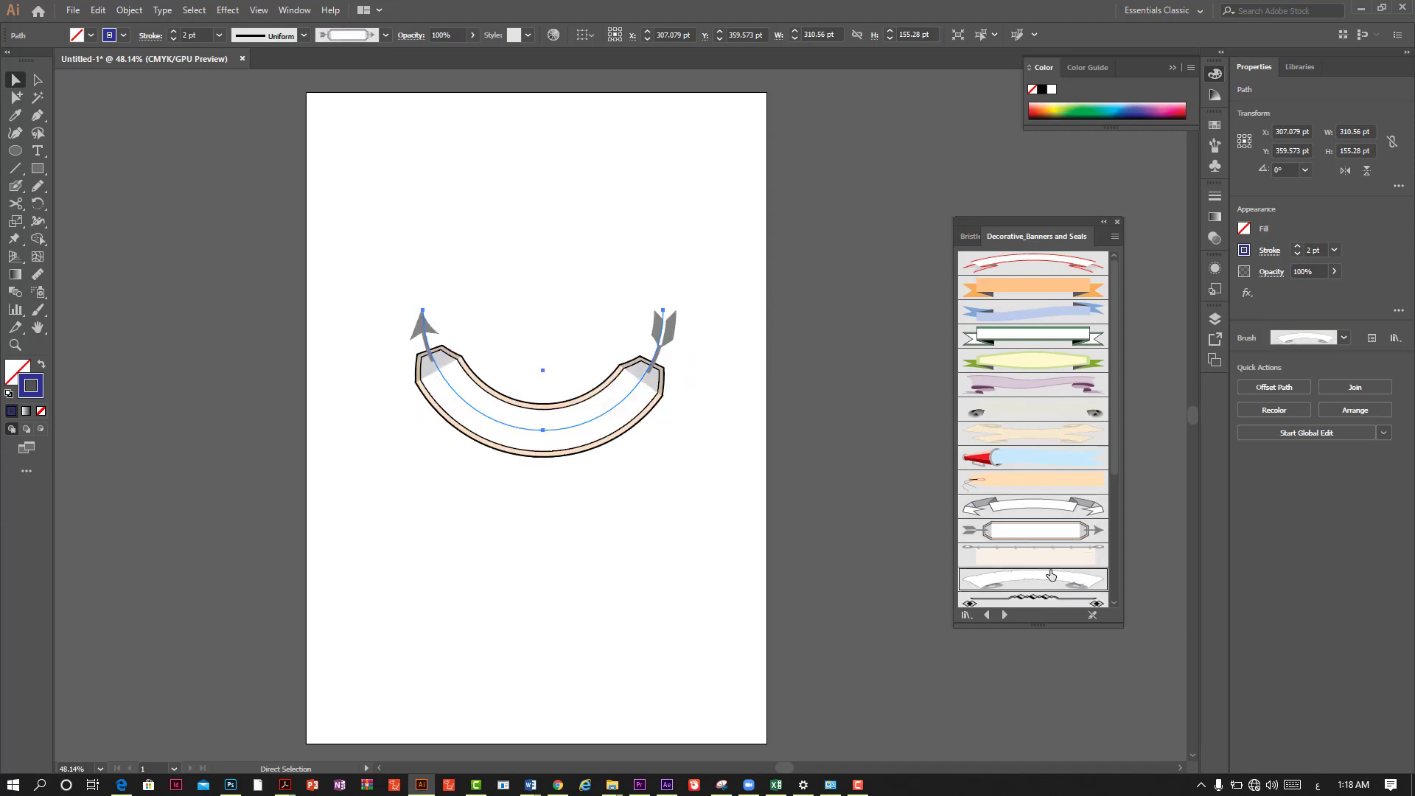
{"action": "left_click", "coordinate": [1047, 288]}
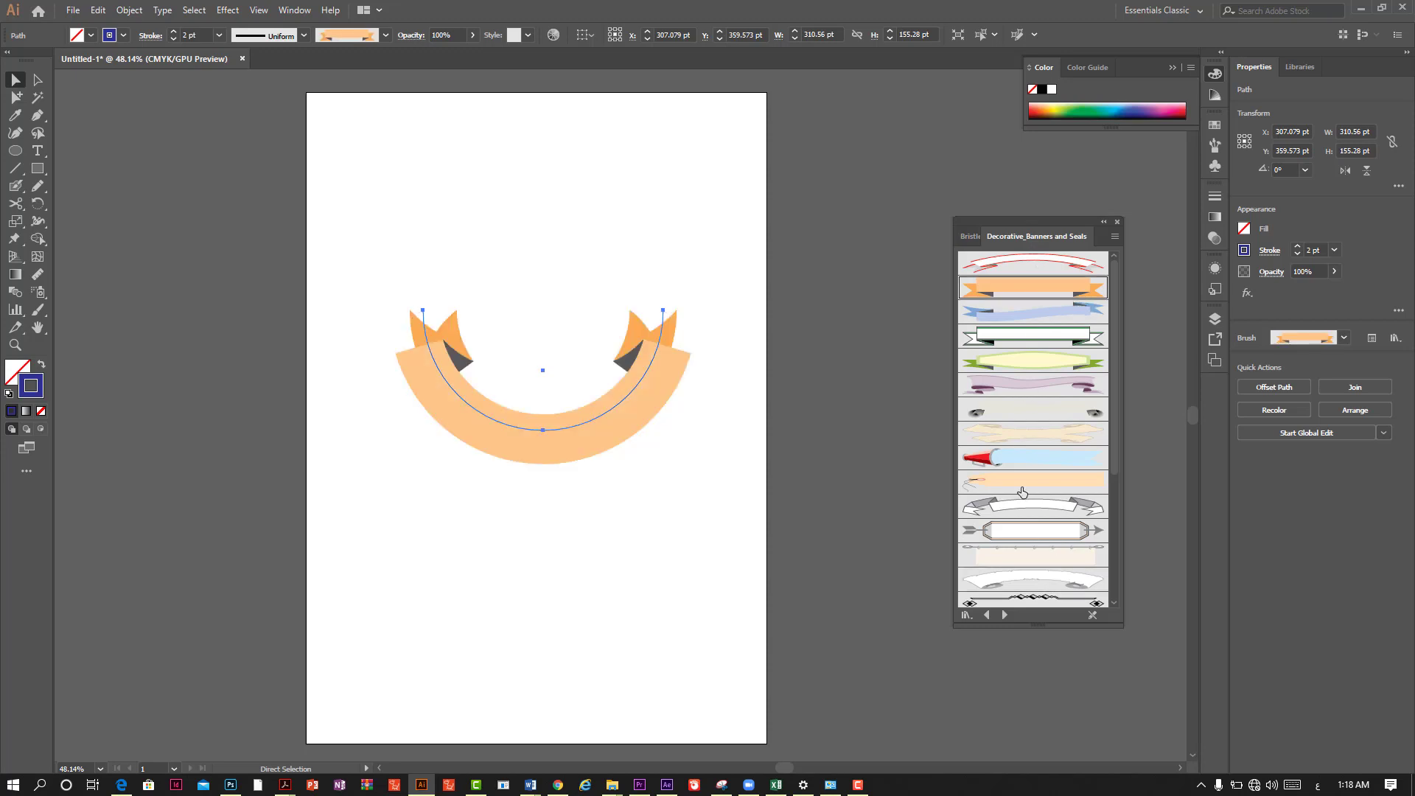
{"action": "left_click", "coordinate": [742, 500]}
{"action": "scroll", "coordinate": [743, 500], "scroll_direction": "down", "scroll_amount": 2}
{"action": "scroll", "coordinate": [743, 499], "scroll_direction": "up", "scroll_amount": 2}
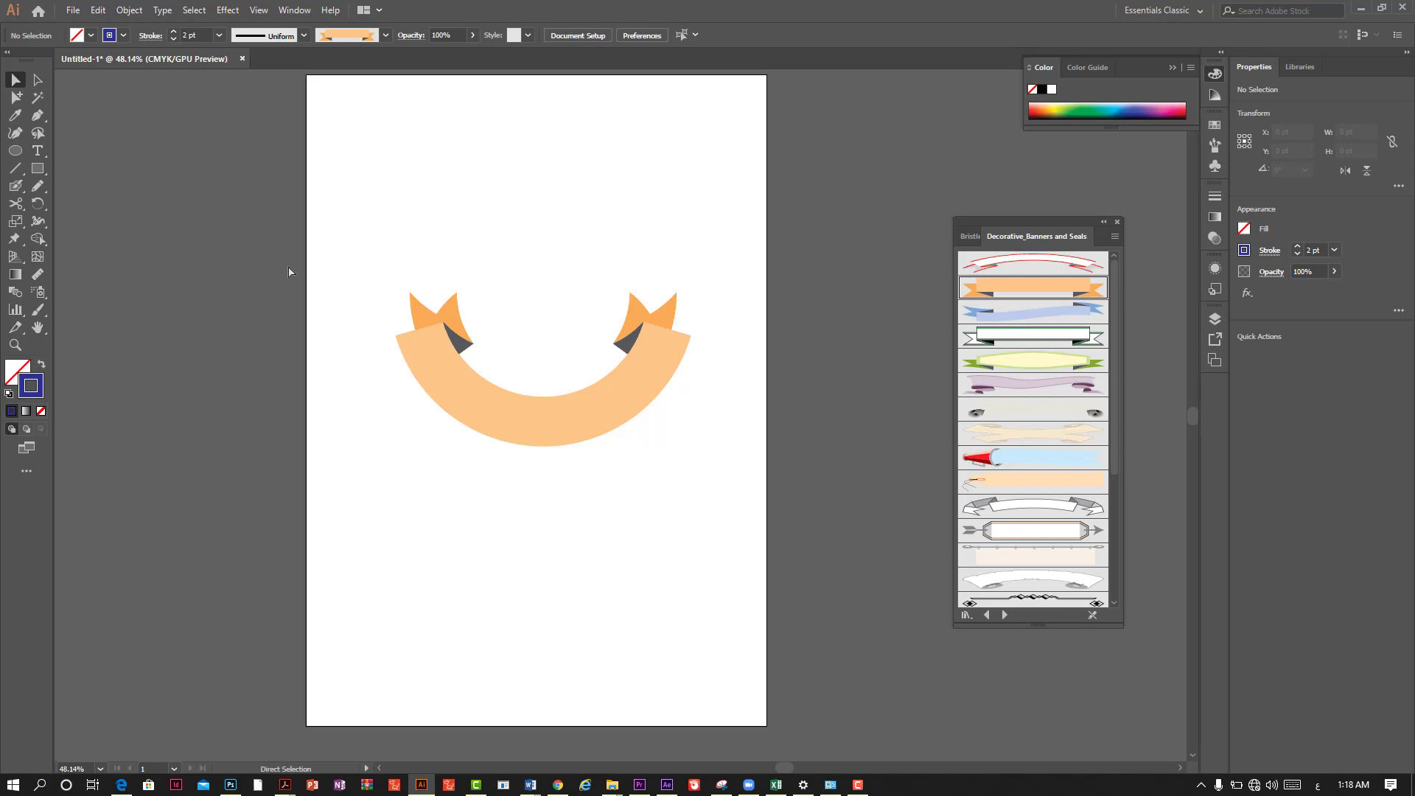
{"action": "scroll", "coordinate": [288, 272], "scroll_direction": "up", "scroll_amount": 3}
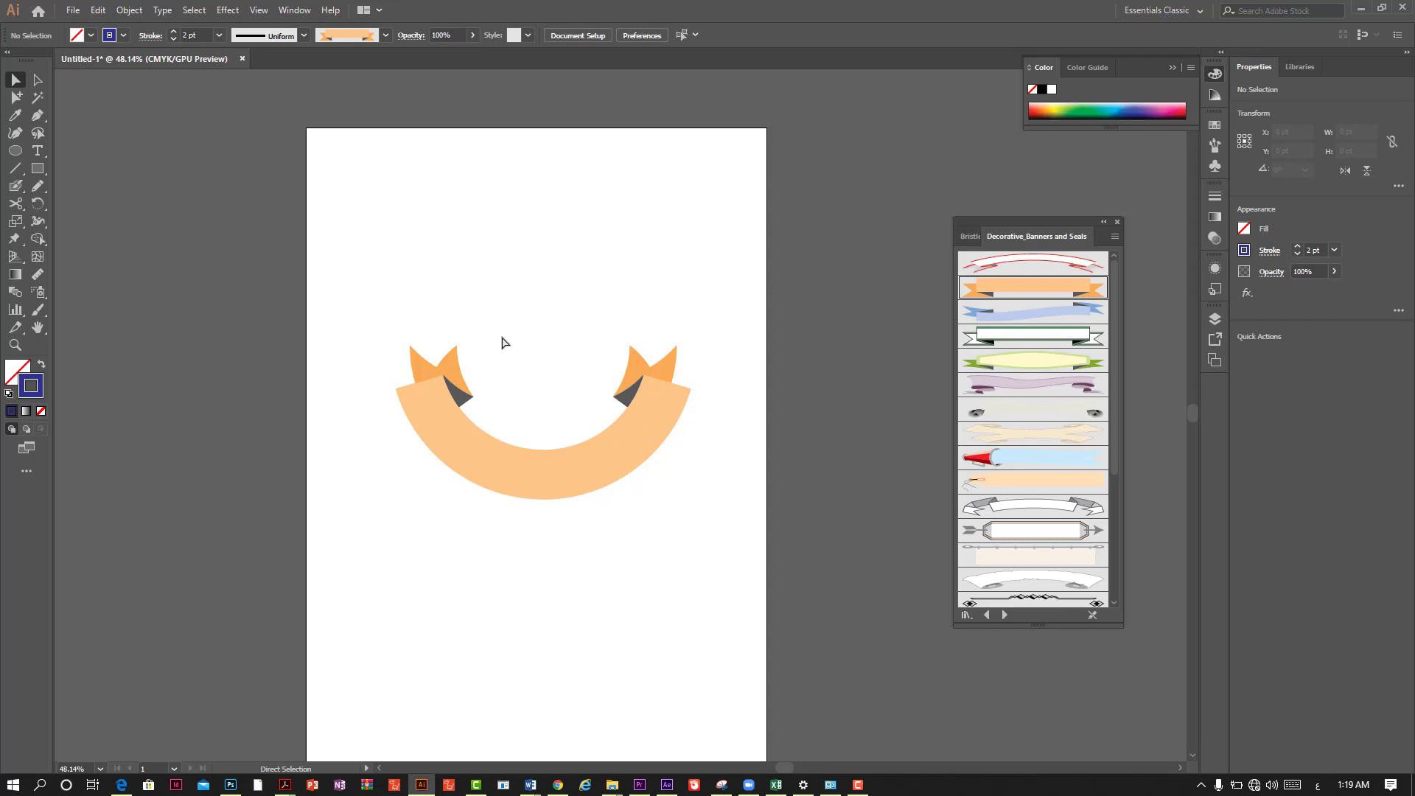
Step: Draw a circle centred over the banner and raise its stroke to 16 pt
{"action": "left_click", "coordinate": [14, 150]}
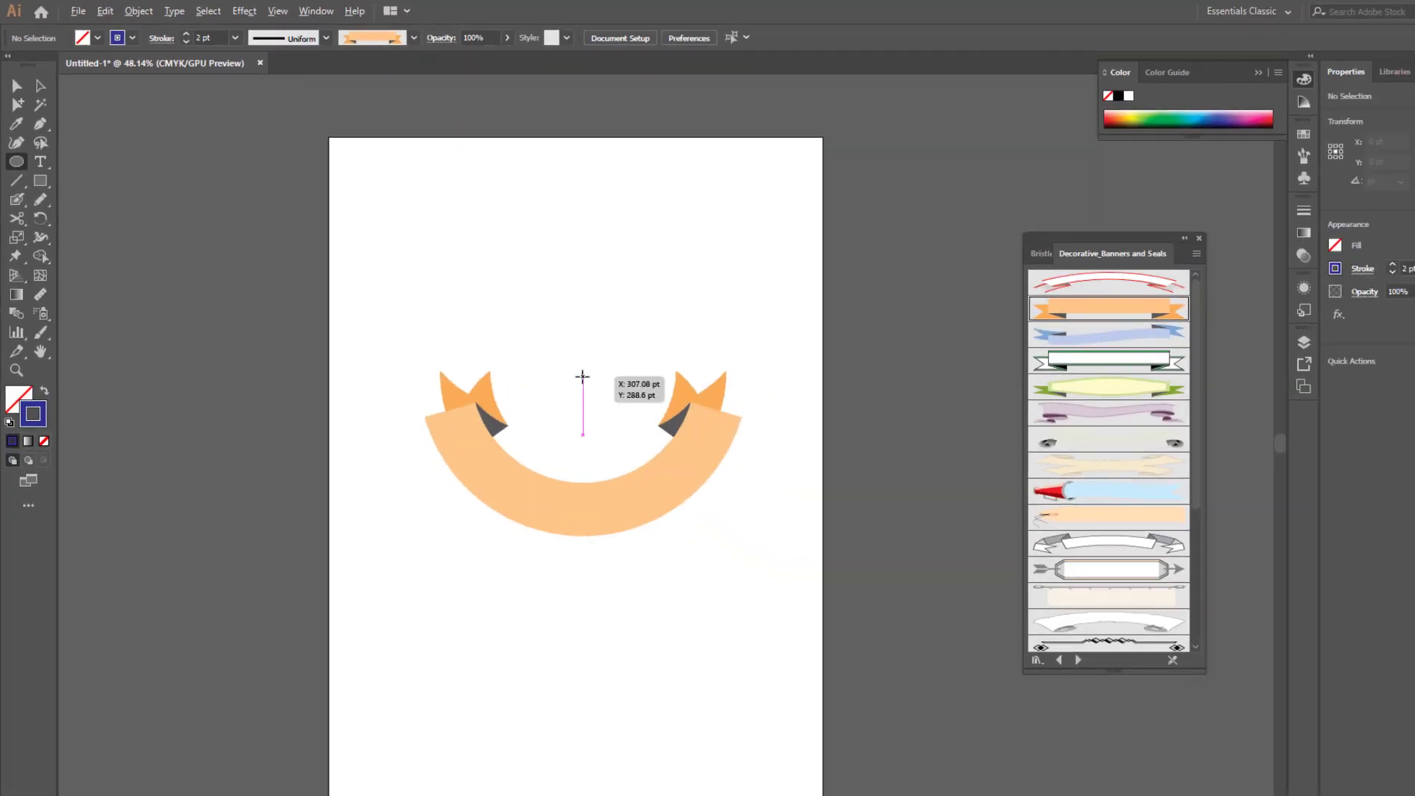
{"action": "mouse_move", "coordinate": [583, 376]}
{"action": "left_mouse_down"}
{"action": "mouse_move", "coordinate": [680, 429]}
{"action": "mouse_move", "coordinate": [667, 422]}
{"action": "left_mouse_up"}
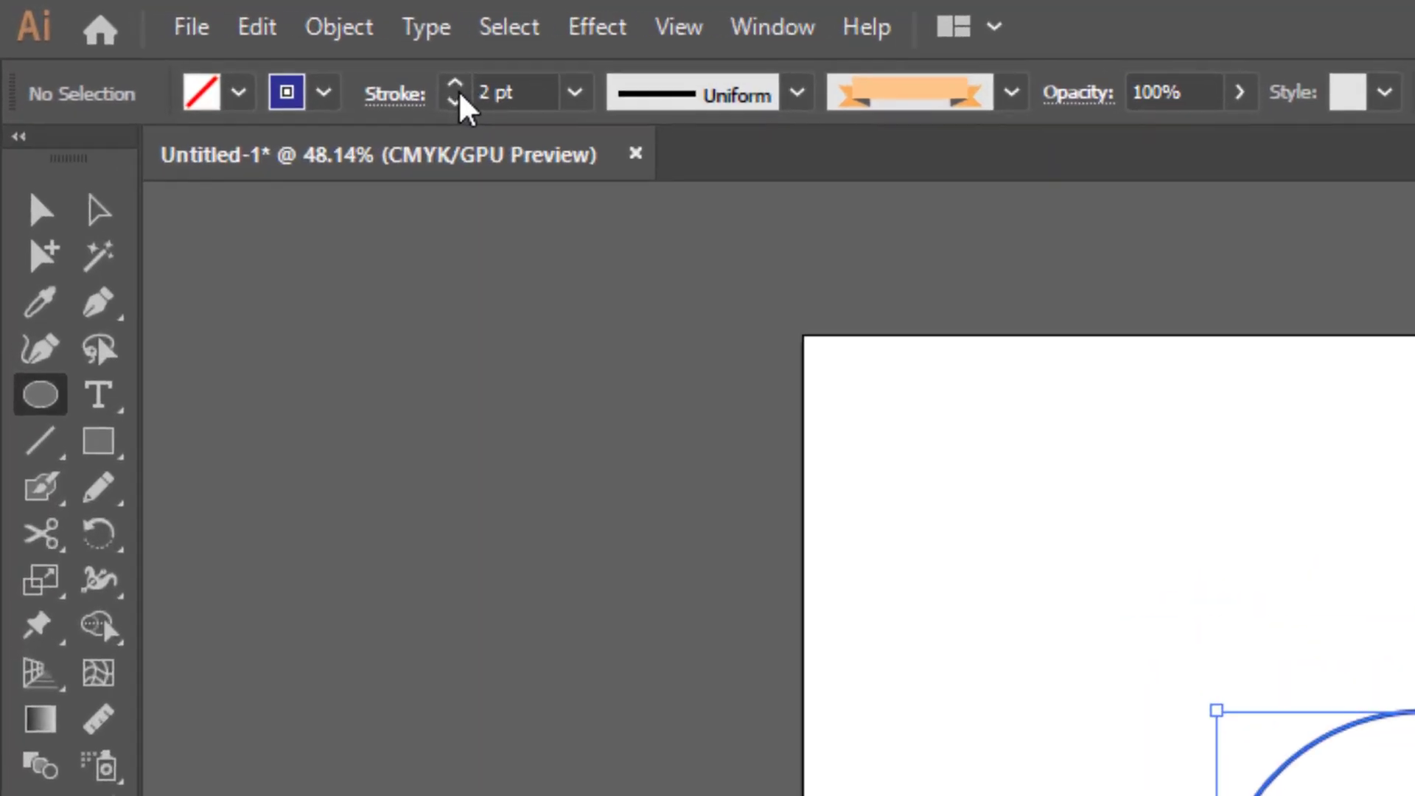
{"action": "left_click", "coordinate": [460, 87]}
{"action": "left_click", "coordinate": [460, 87]}
{"action": "left_click", "coordinate": [460, 87]}
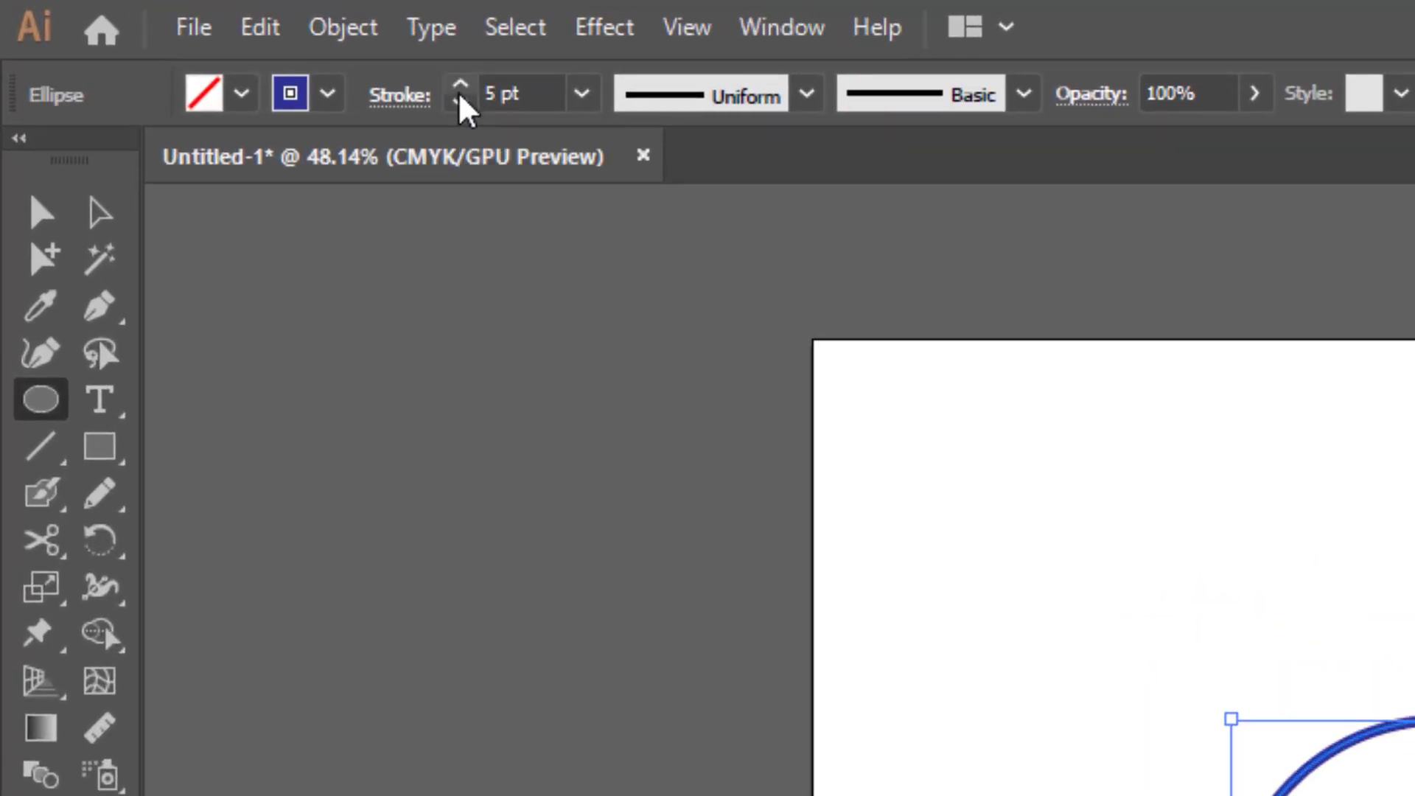
{"action": "left_click", "coordinate": [460, 87]}
{"action": "left_click", "coordinate": [460, 87]}
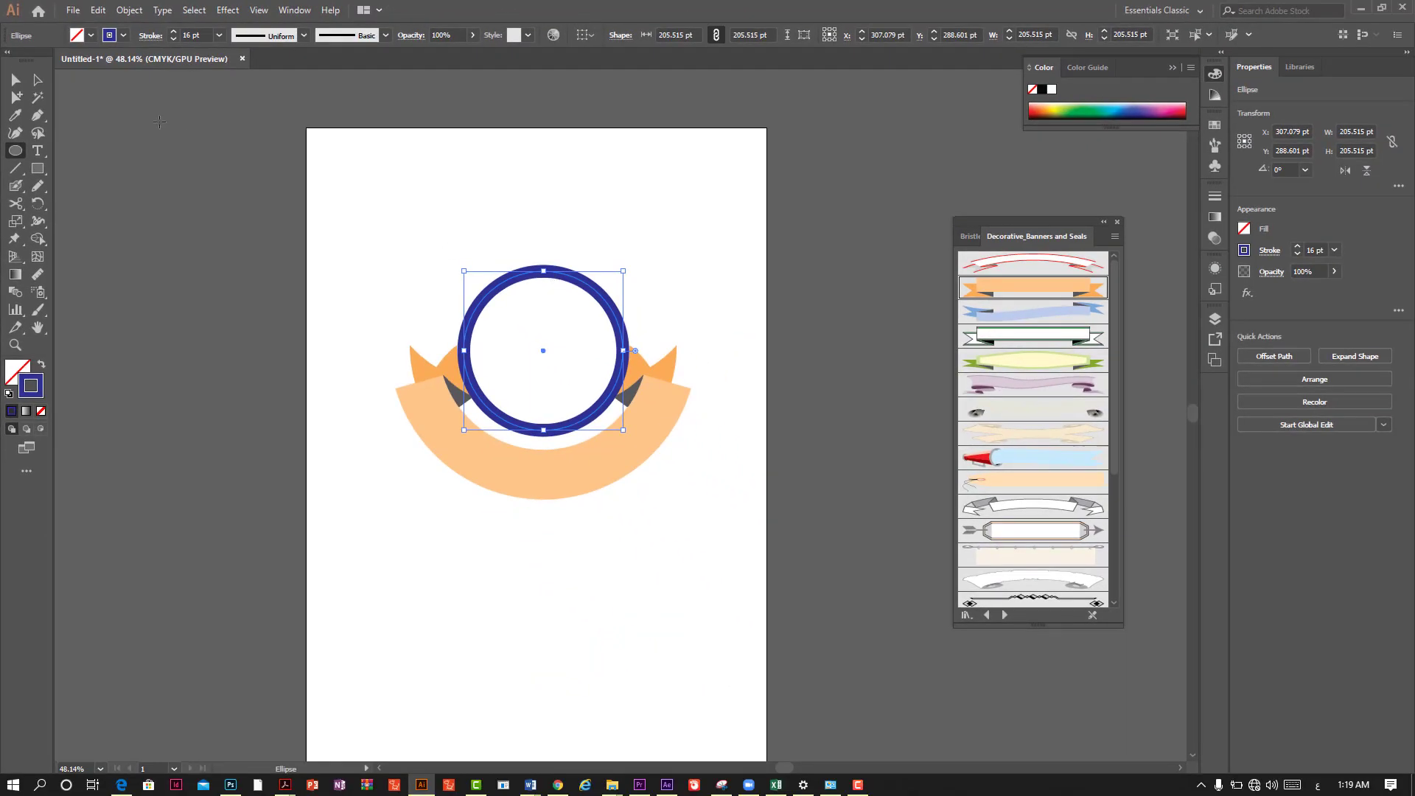
Step: Thicken the circle's navy outline to 66 pt to form a wide ring
{"action": "left_click", "coordinate": [174, 33]}
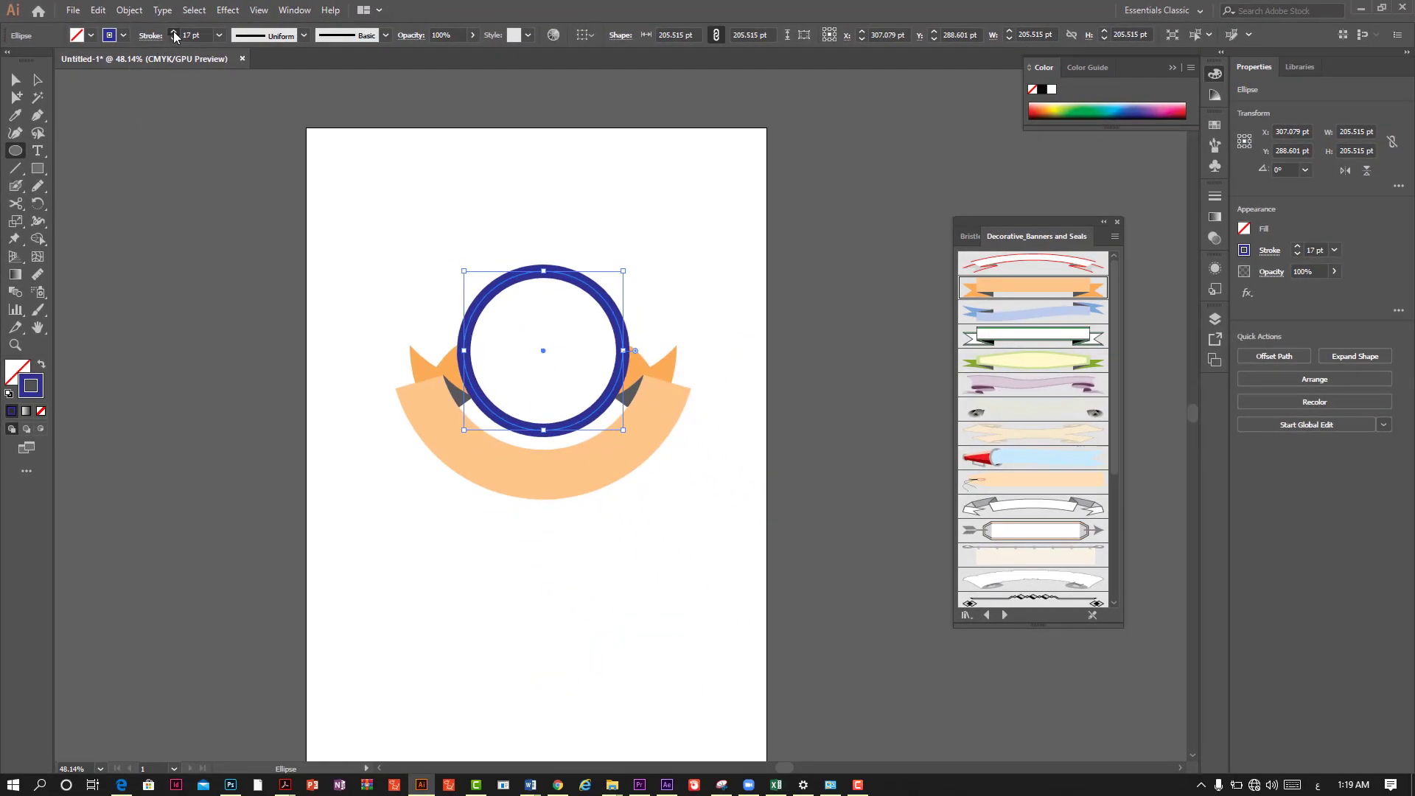
{"action": "left_click", "coordinate": [174, 33]}
{"action": "left_click", "coordinate": [173, 33]}
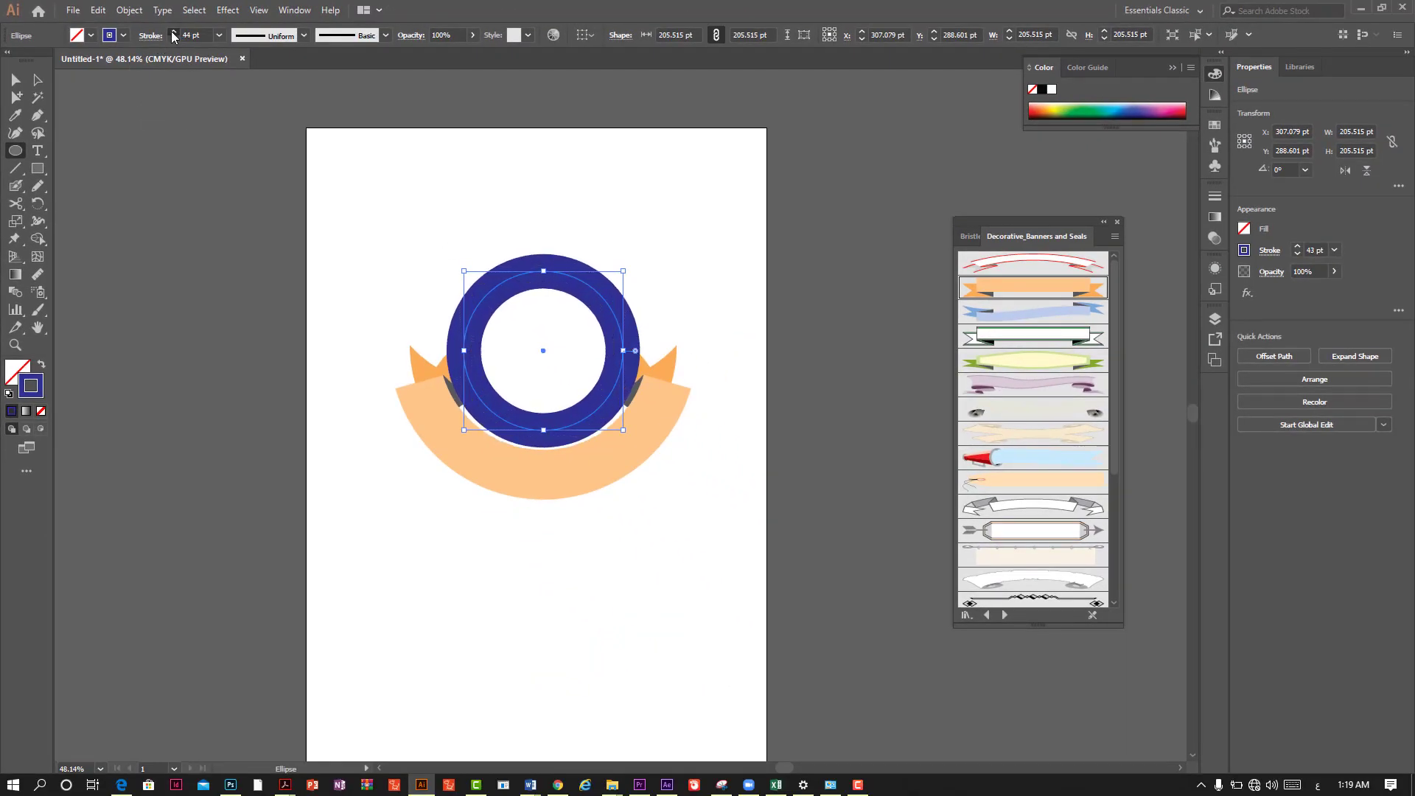
{"action": "left_click", "coordinate": [173, 33]}
{"action": "left_click", "coordinate": [173, 33]}
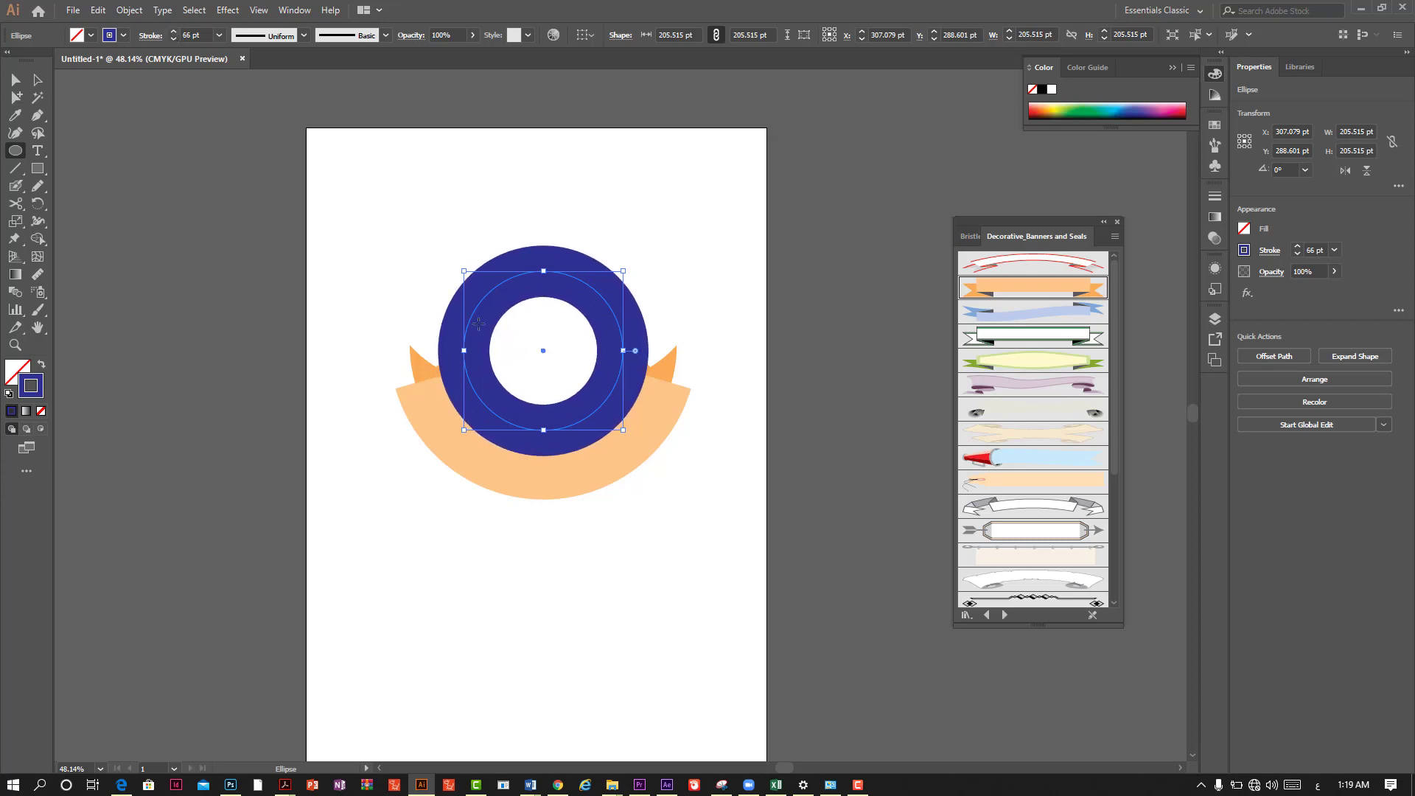
{"action": "left_click", "coordinate": [15, 78]}
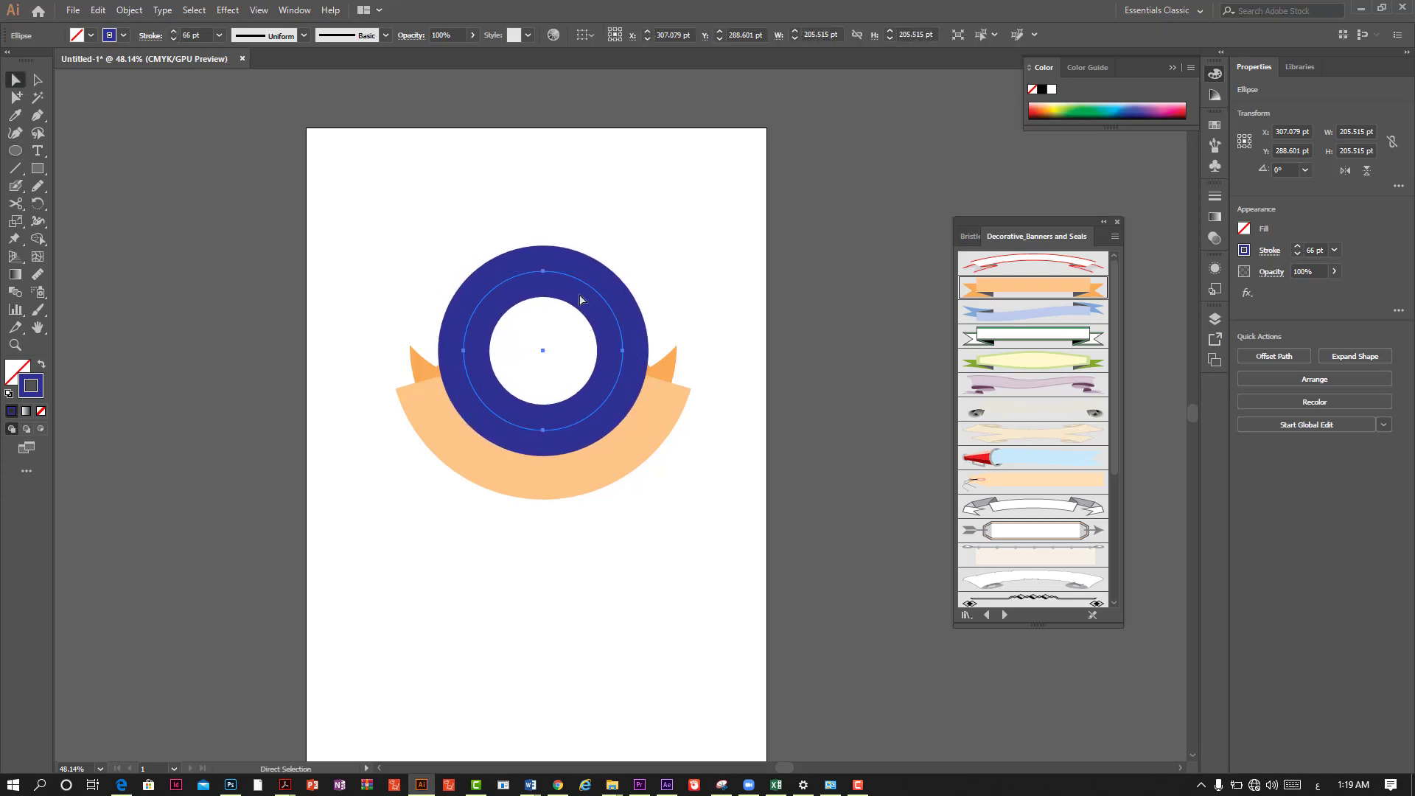
{"action": "left_click_drag", "start_coordinate": [570, 283], "coordinate": [567, 246]}
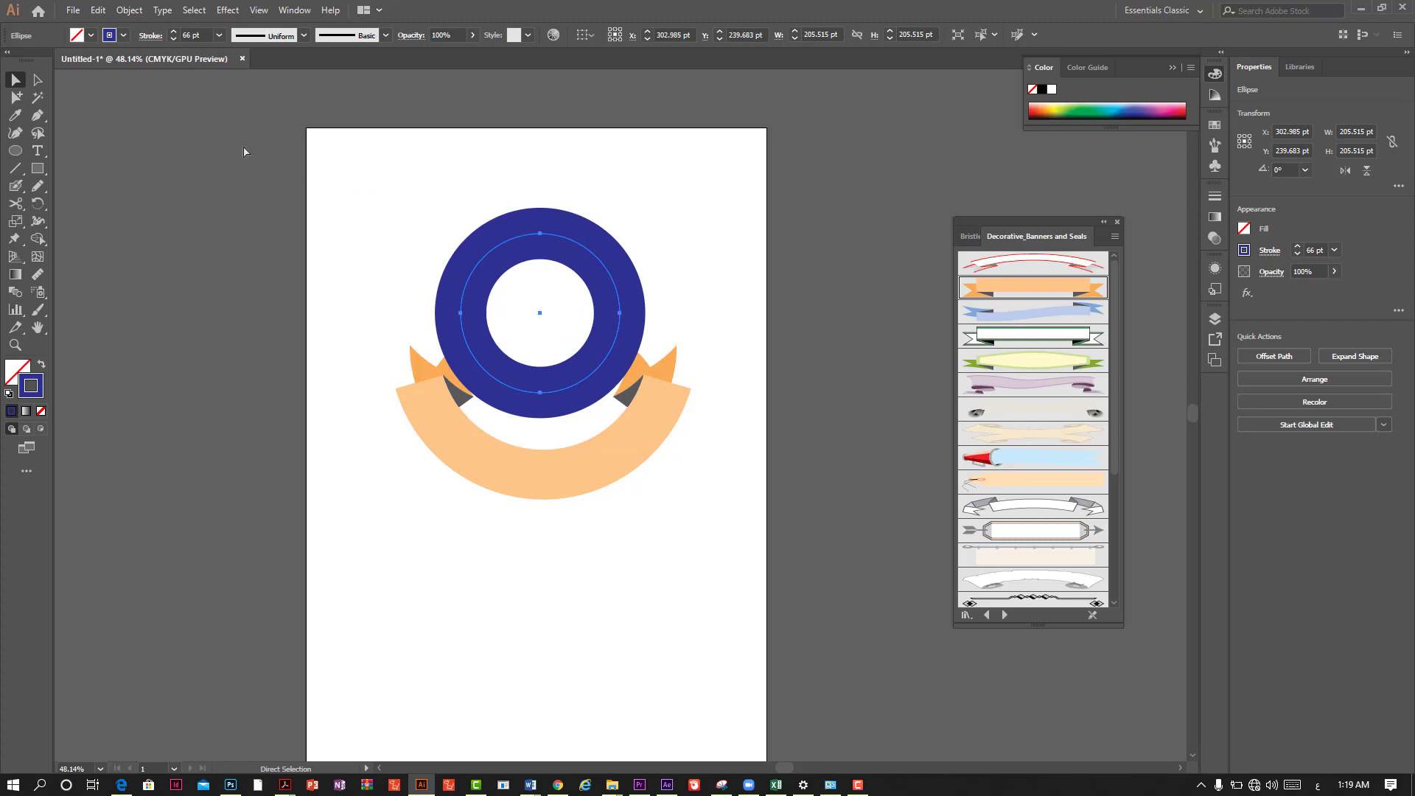
{"action": "left_click", "coordinate": [38, 79]}
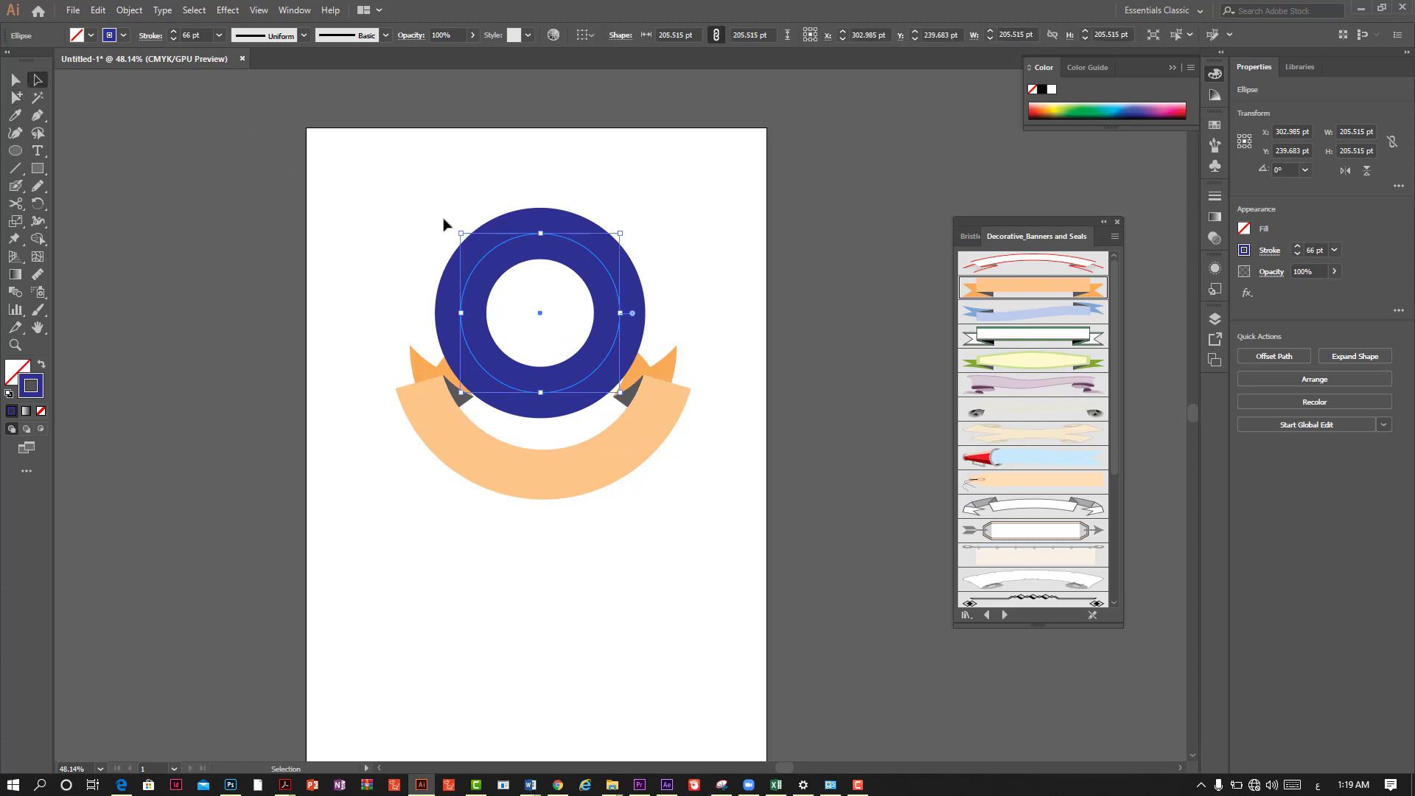
{"action": "left_click_drag", "start_coordinate": [460, 232], "coordinate": [416, 196]}
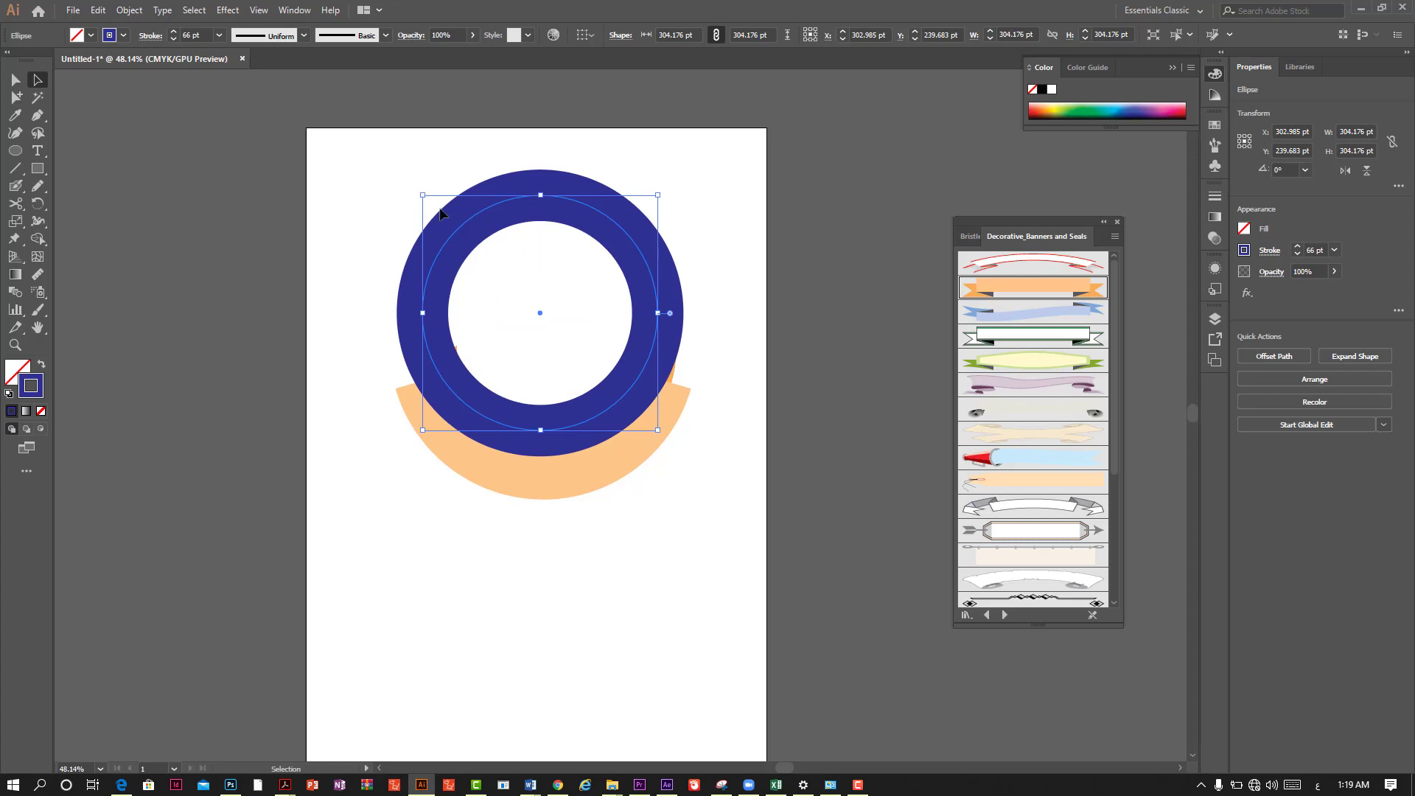
{"action": "left_click", "coordinate": [721, 296]}
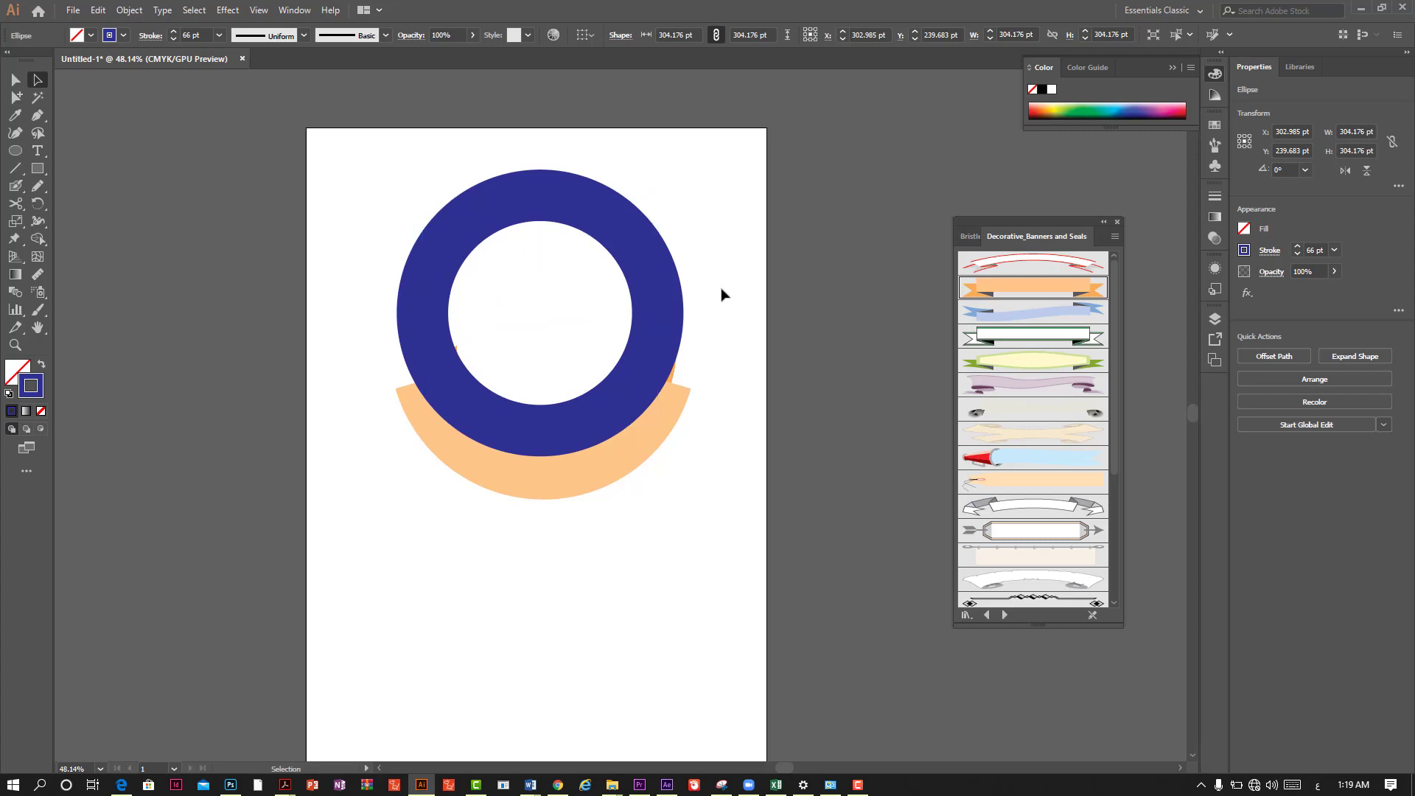
{"action": "left_click", "coordinate": [648, 265]}
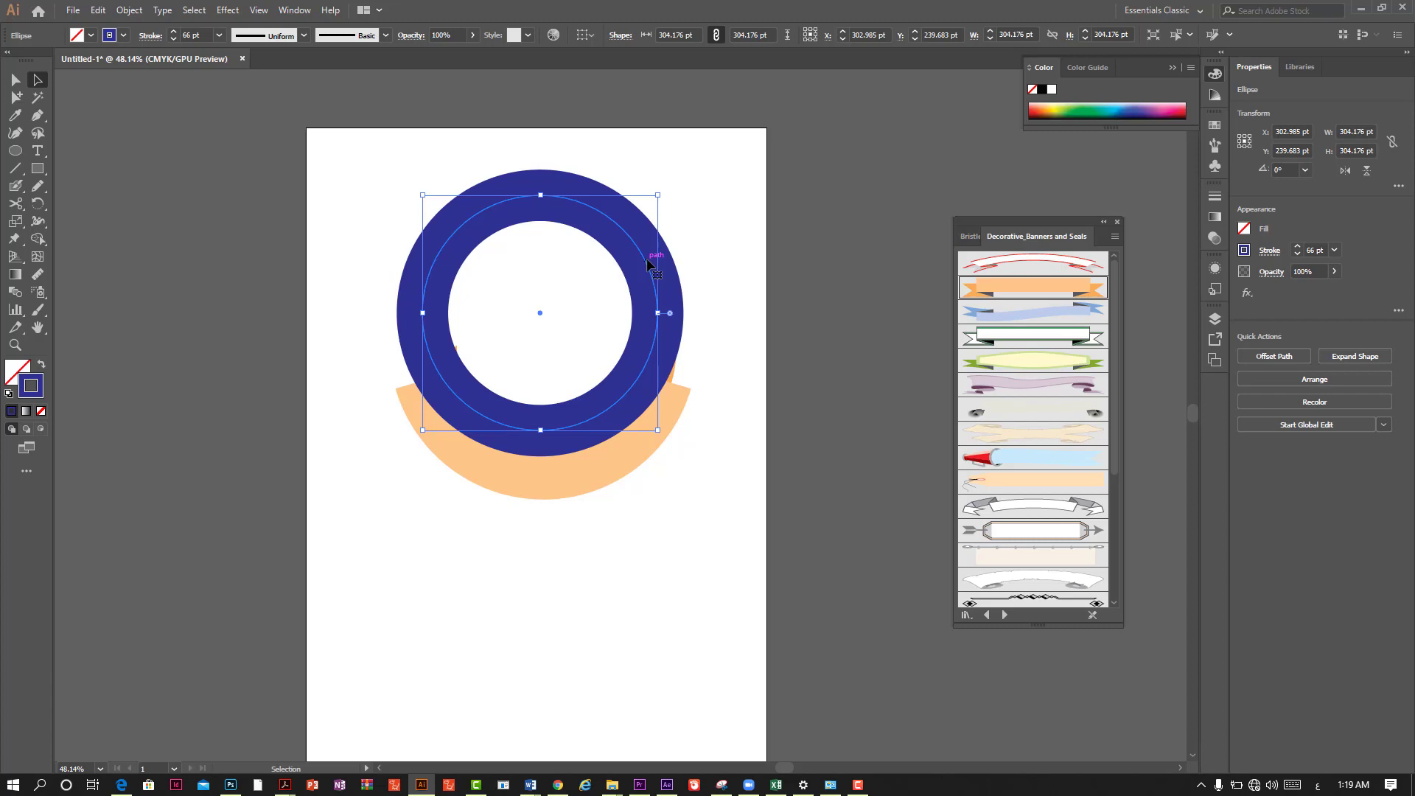
{"action": "key", "text": "a"}
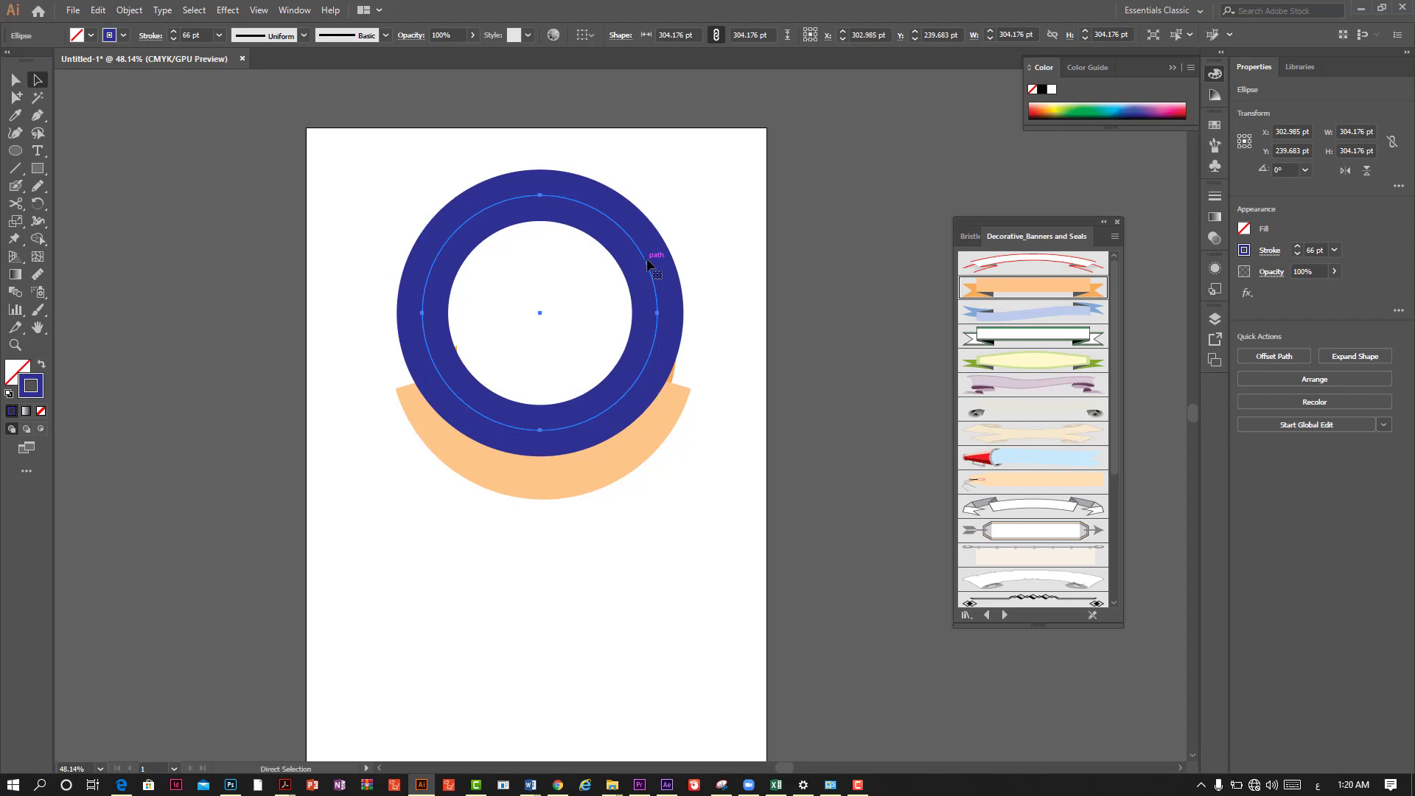
{"action": "key", "text": "v"}
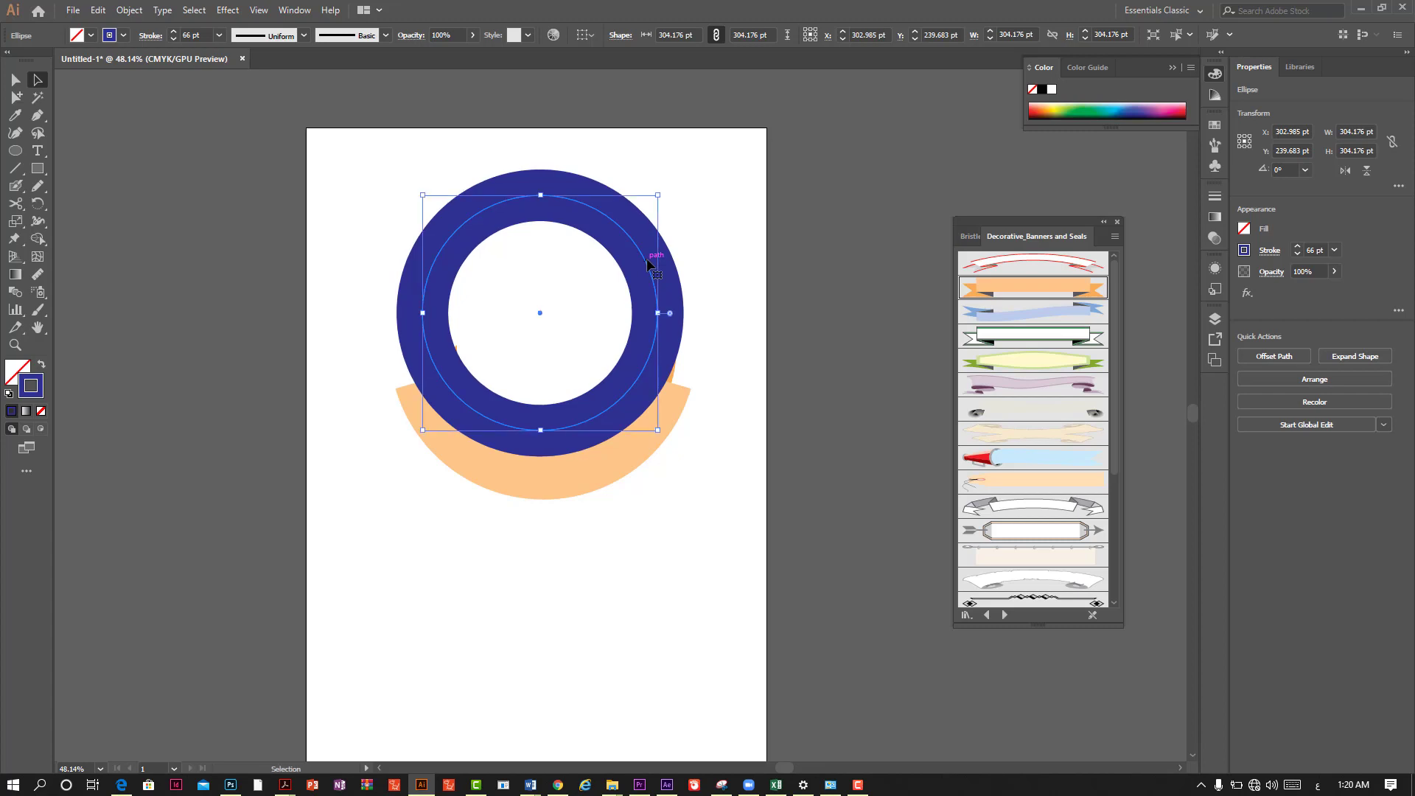
Step: Start type on a path along the ring's circle with the Type on a Path Tool
{"action": "left_click", "coordinate": [39, 152]}
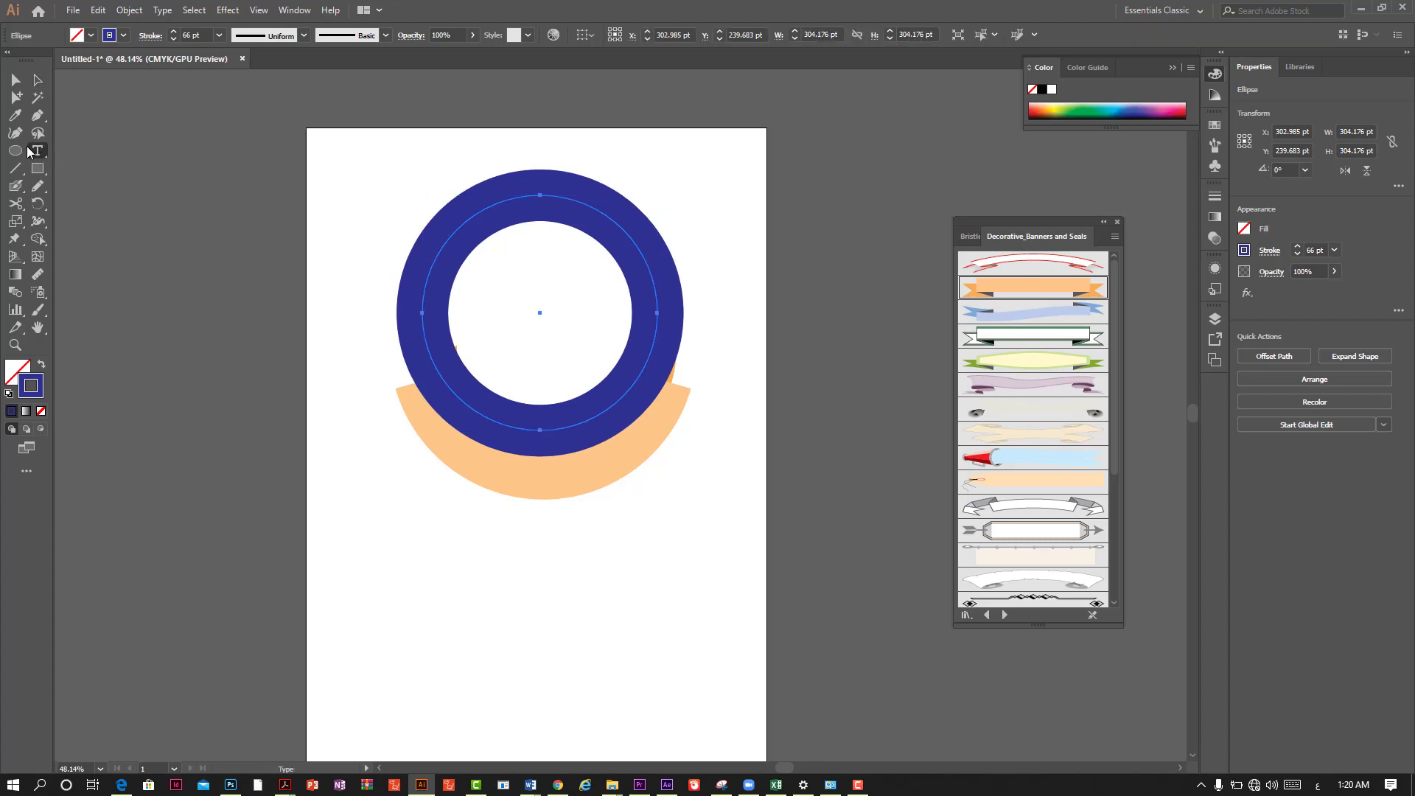
{"action": "left_click", "coordinate": [42, 151]}
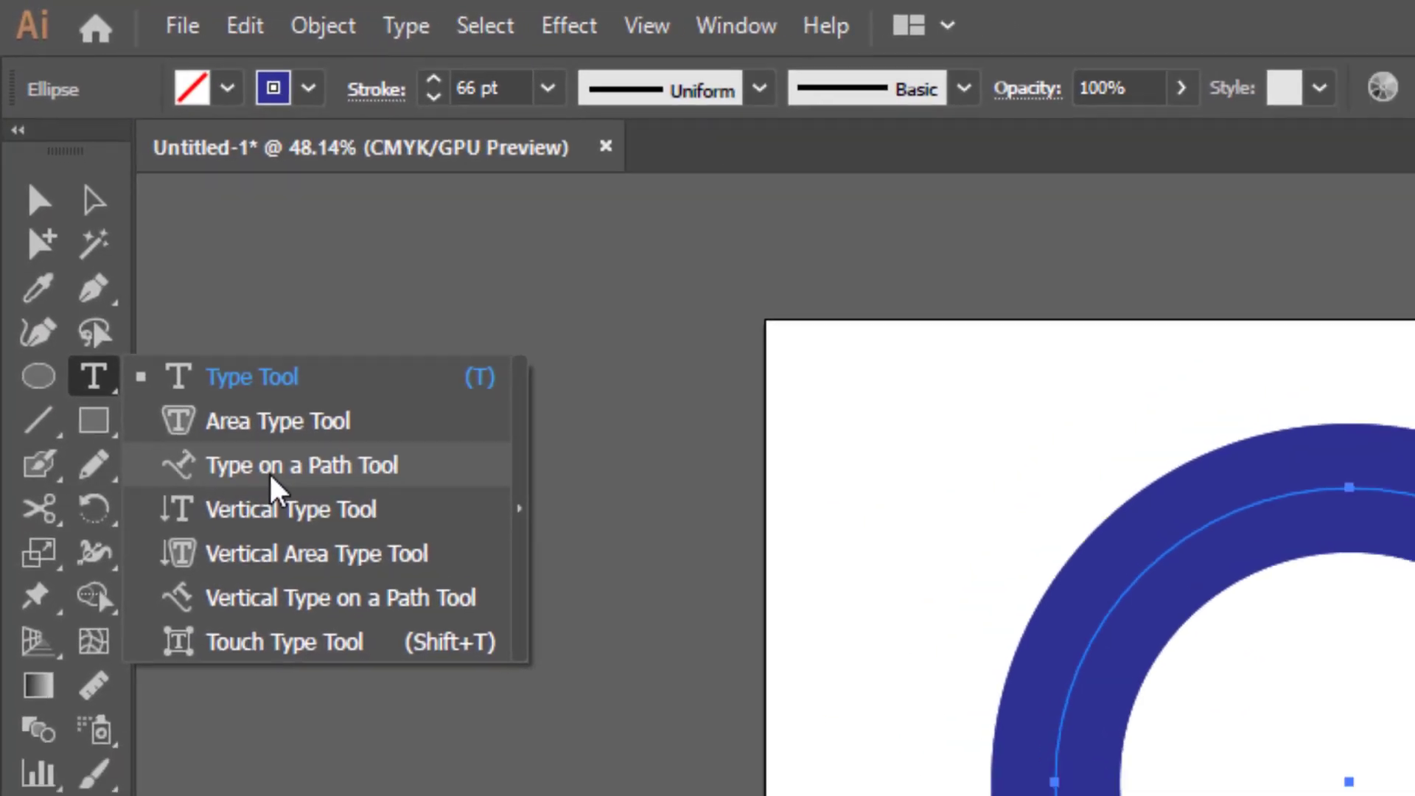
{"action": "left_click", "coordinate": [294, 505]}
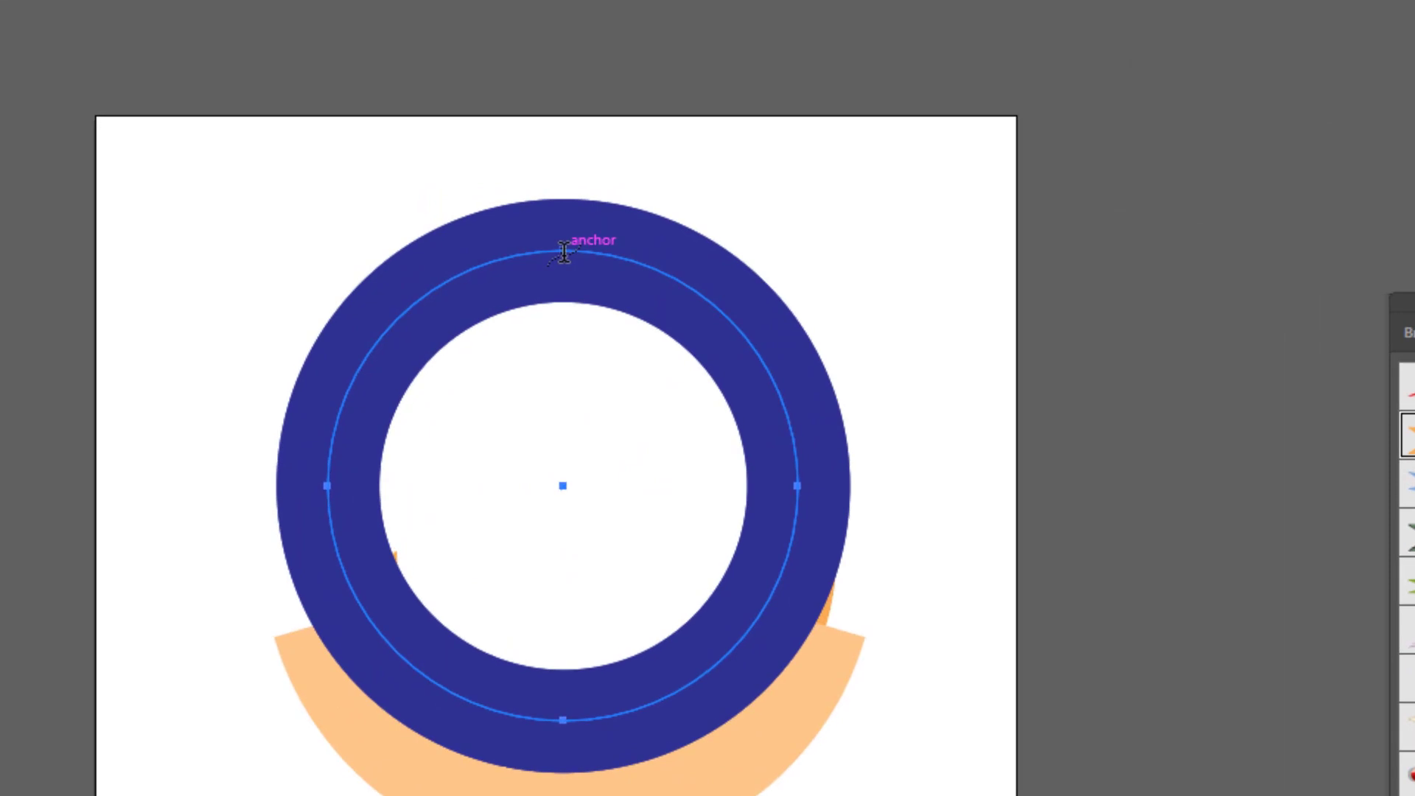
{"action": "left_click", "coordinate": [564, 253]}
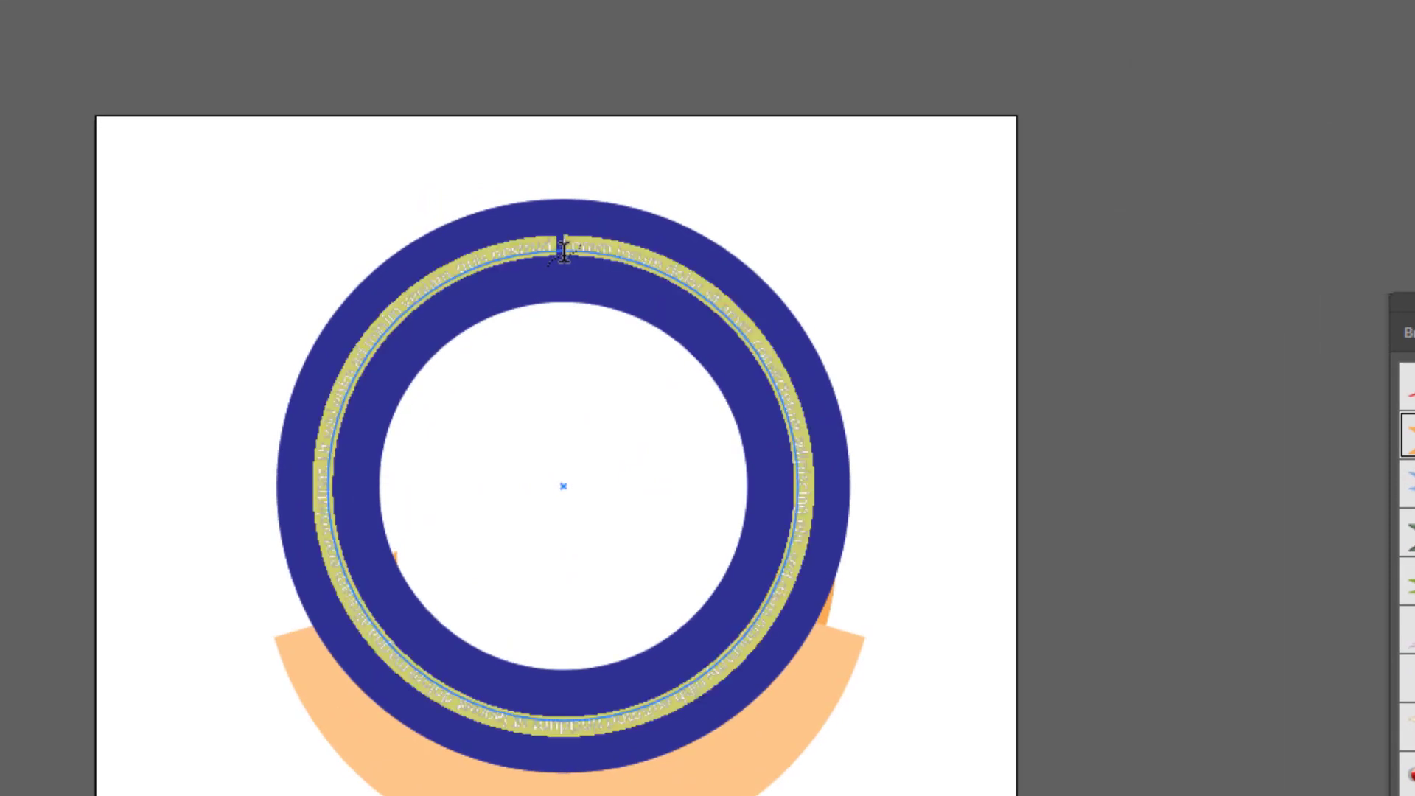
Step: Enter 'Circle Text' along the path and increase its font size
{"action": "key", "text": "BackSpace"}
{"action": "type", "text": "Circle"}
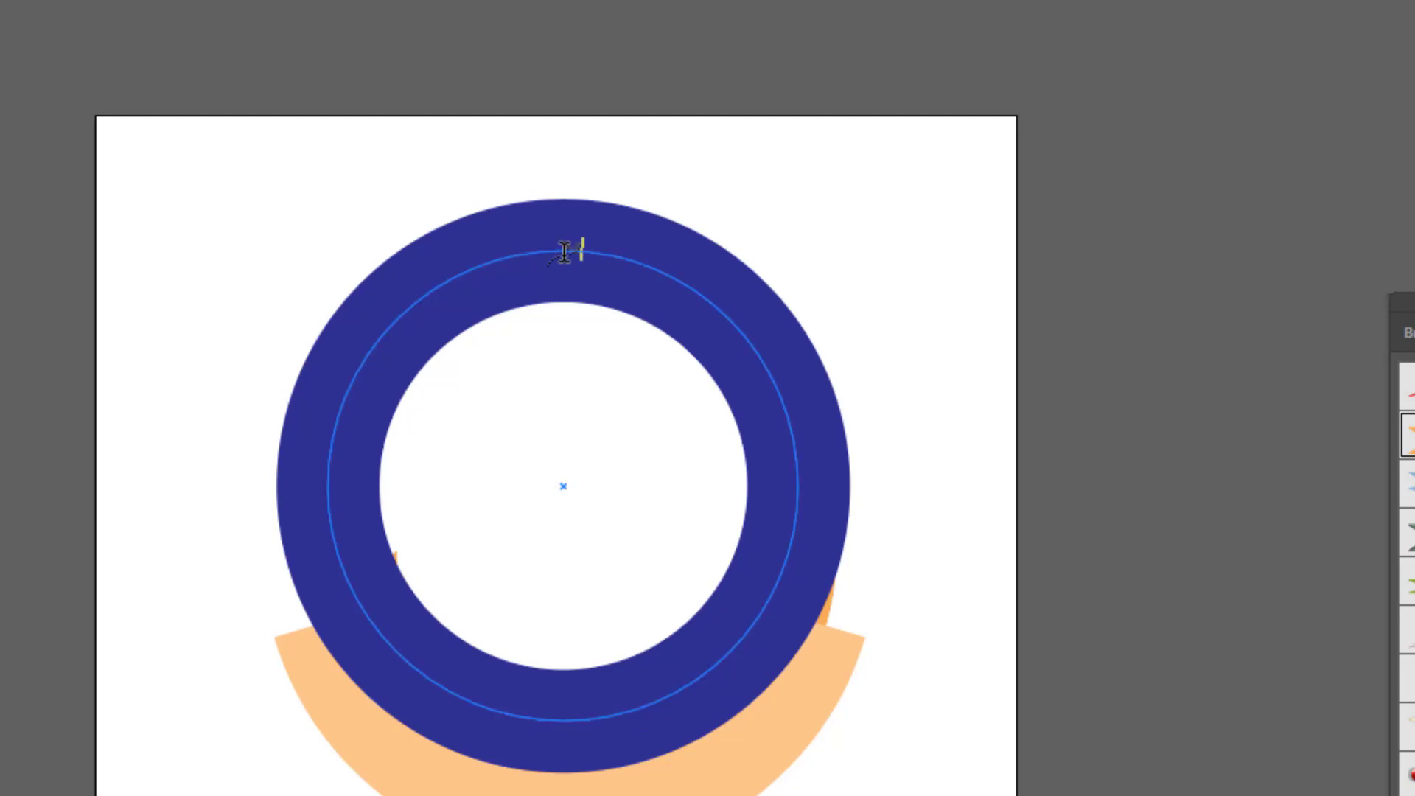
{"action": "key", "text": "ctrl+a"}
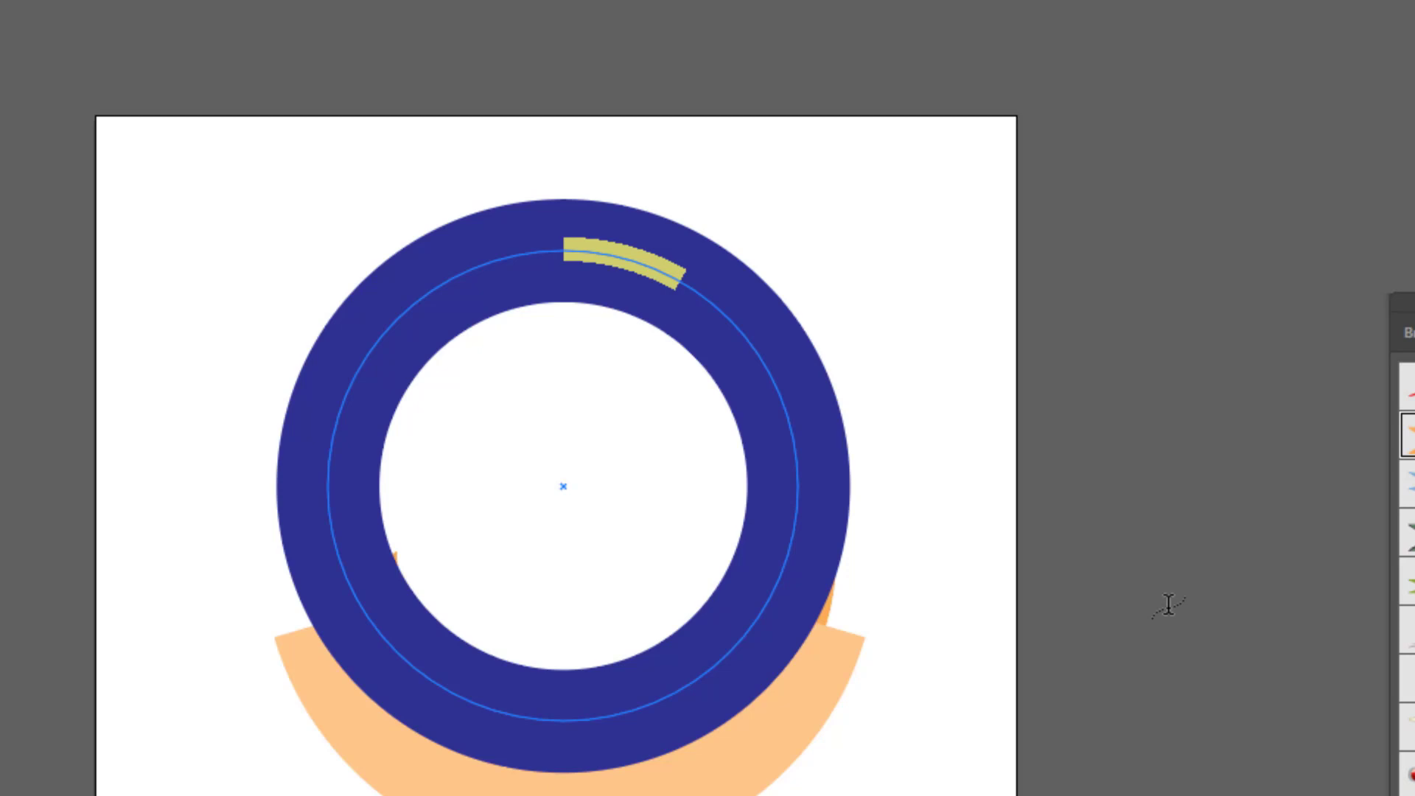
{"action": "type", "text": "Circl"}
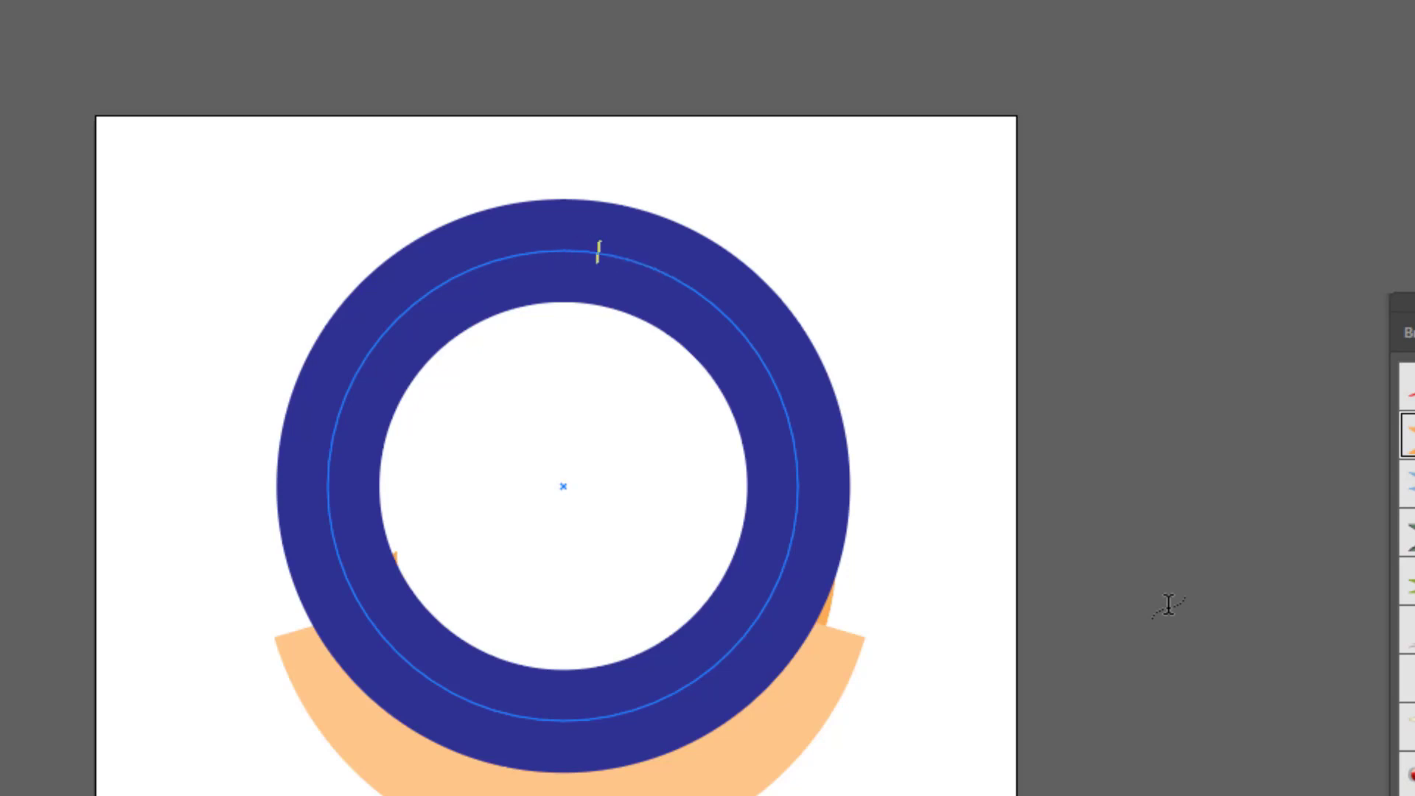
{"action": "type", "text": "e Te"}
{"action": "type", "text": "xt"}
{"action": "key", "text": "Escape"}
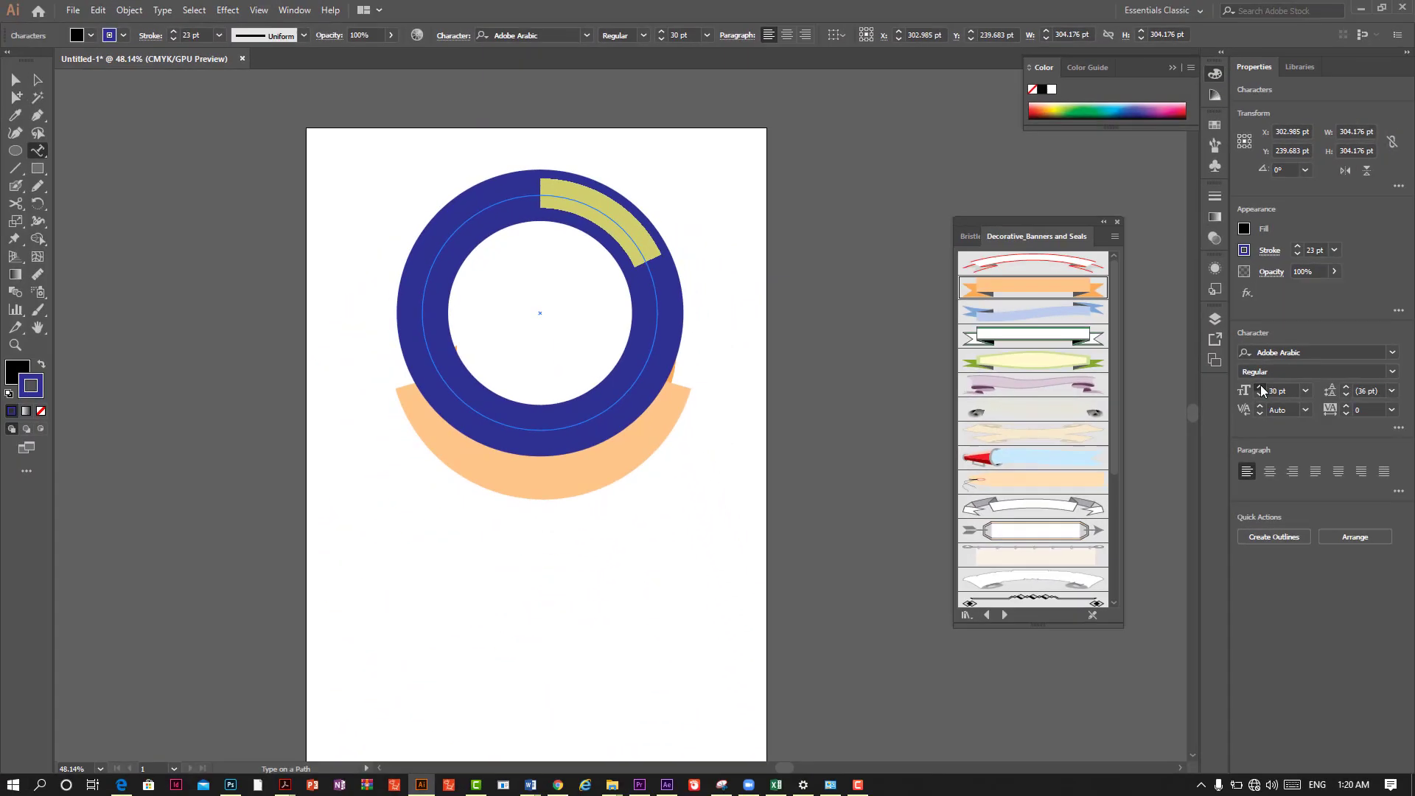
{"action": "left_click", "coordinate": [1261, 387]}
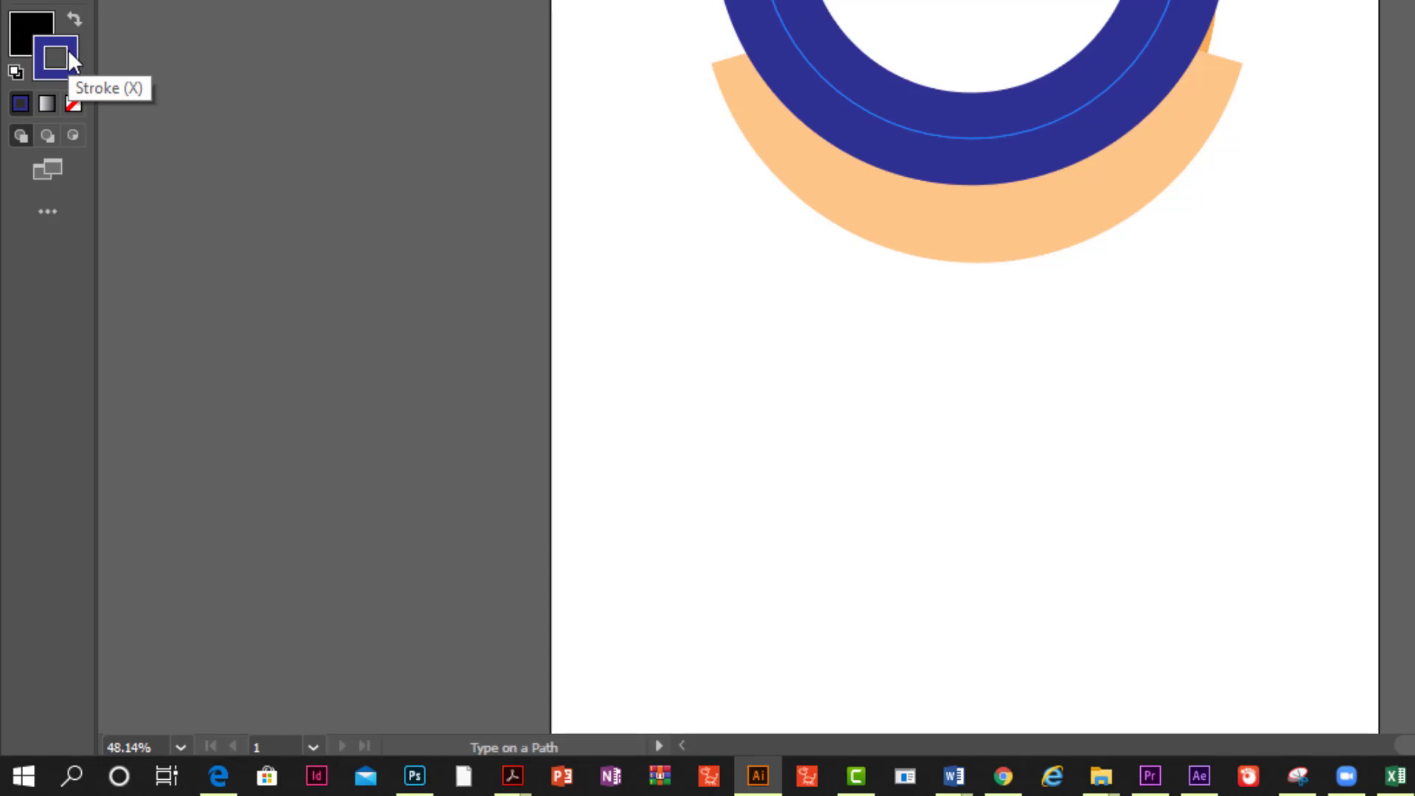
Step: Remove the text's stroke and set its fill to white (ffffff)
{"action": "left_click", "coordinate": [74, 102]}
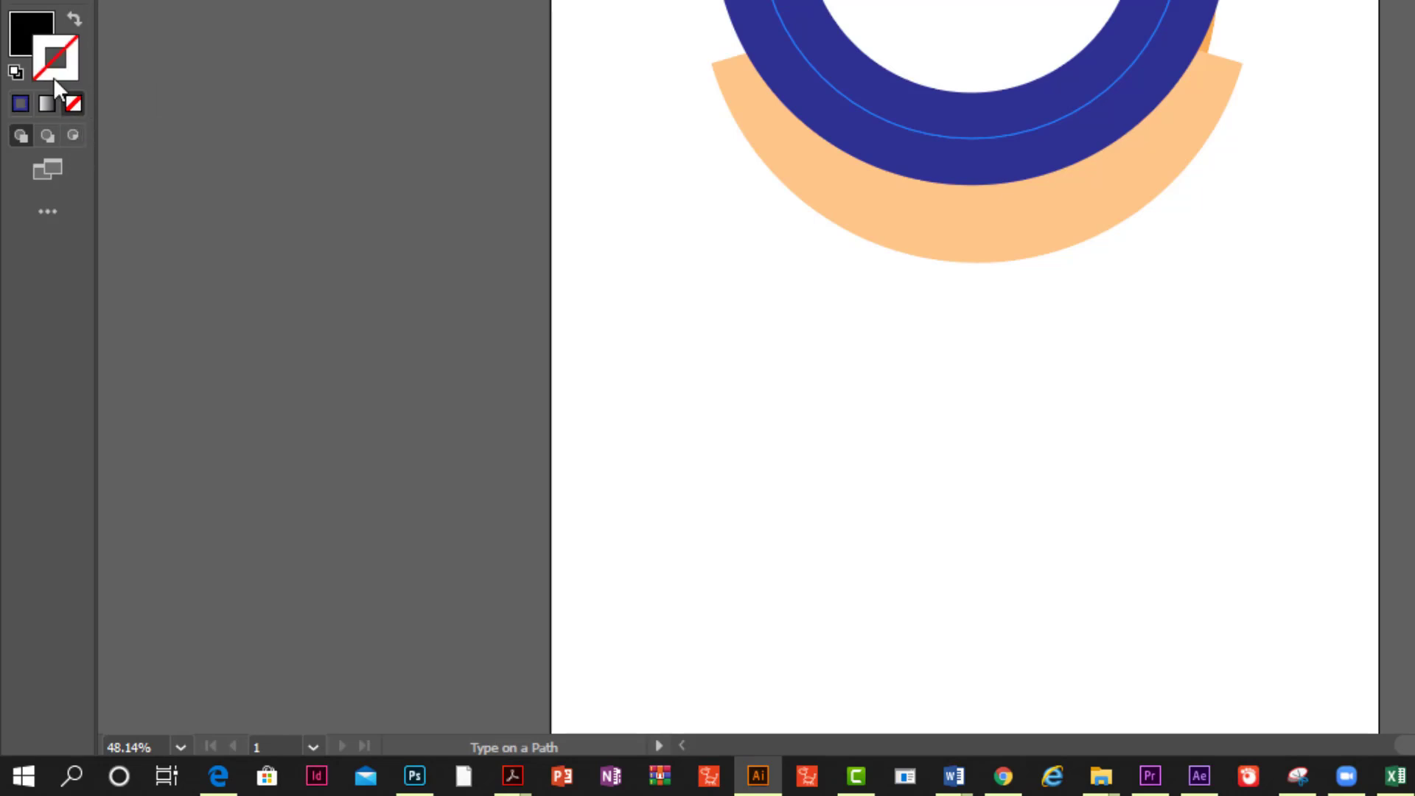
{"action": "left_click", "coordinate": [11, 34]}
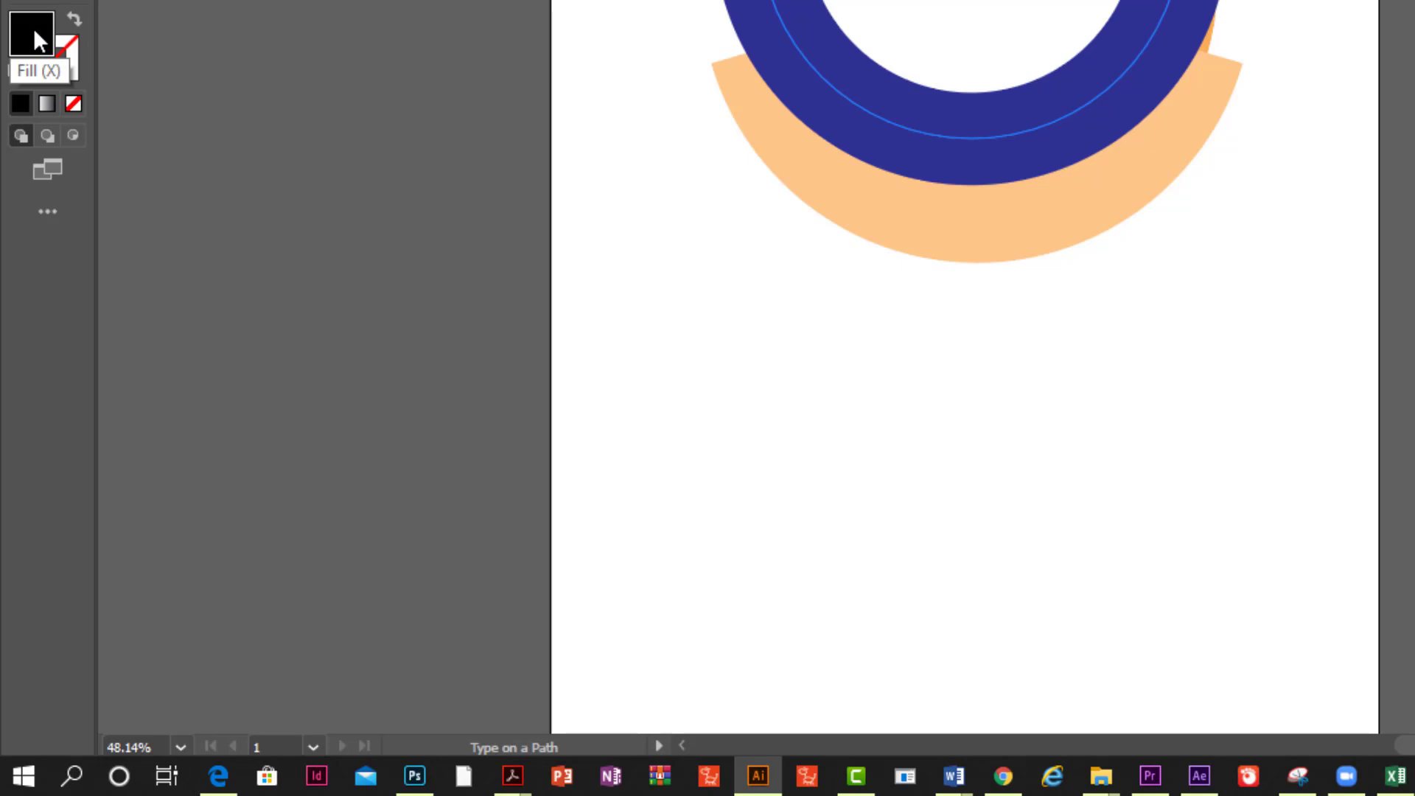
{"action": "double_click", "coordinate": [33, 28]}
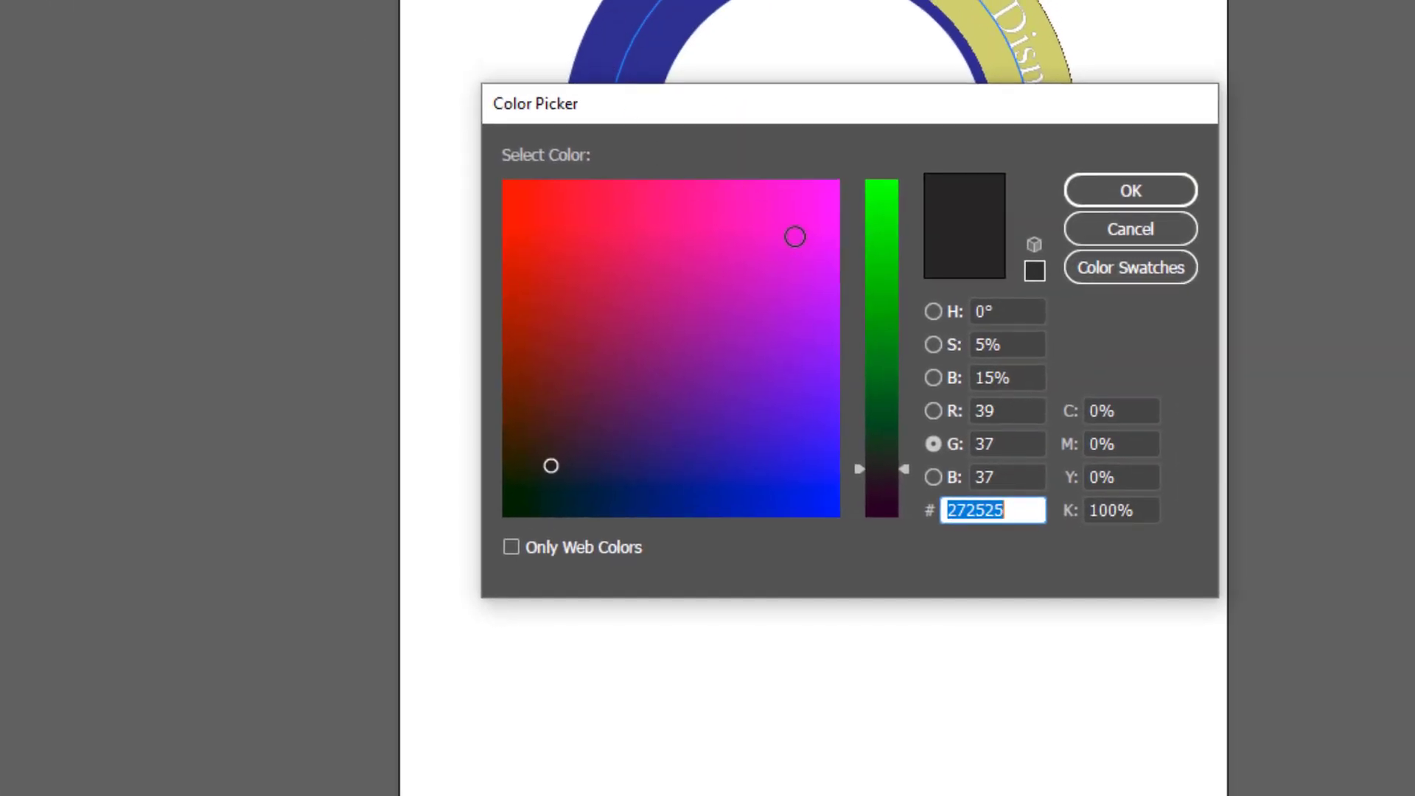
{"action": "left_click_drag", "start_coordinate": [874, 218], "coordinate": [900, 56]}
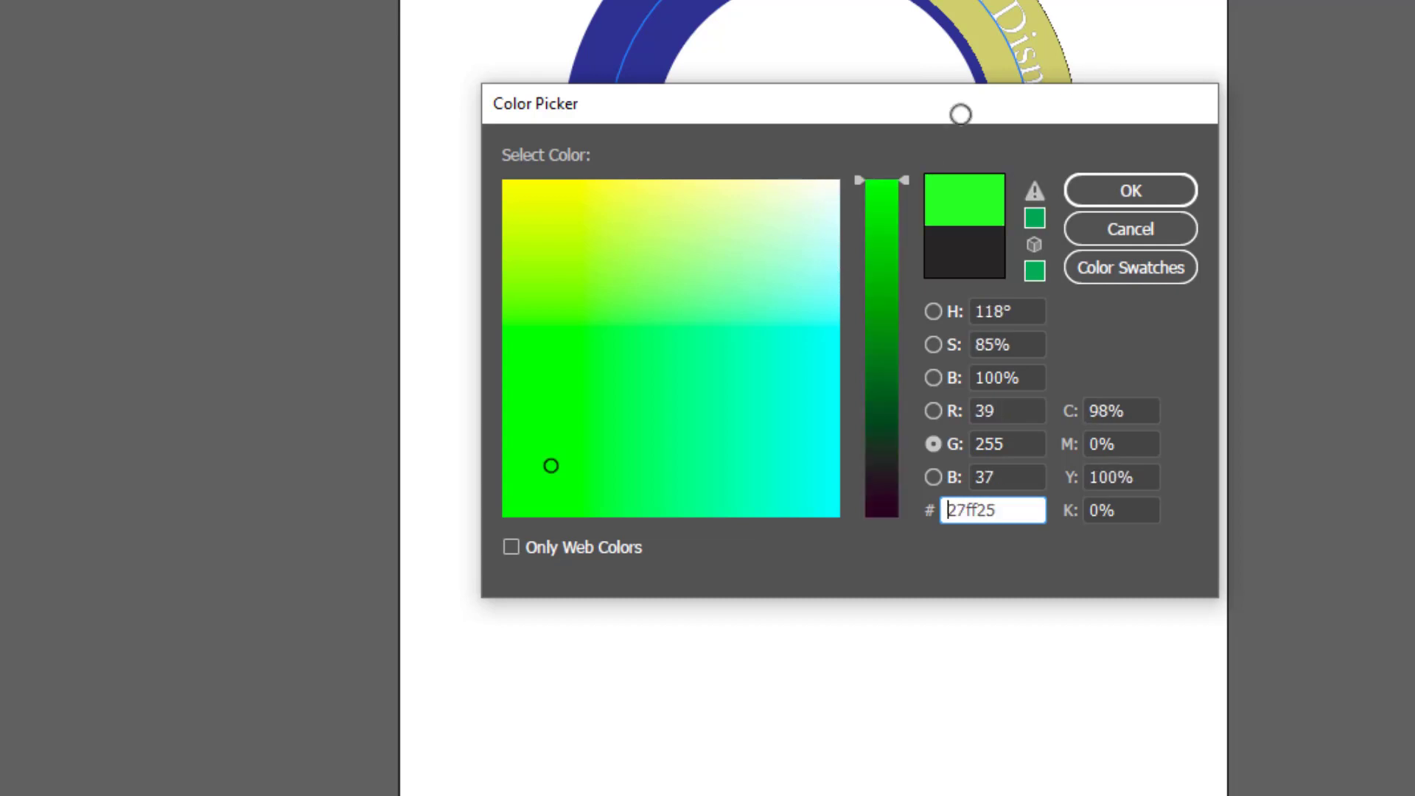
{"action": "left_click_drag", "start_coordinate": [777, 209], "coordinate": [861, 153]}
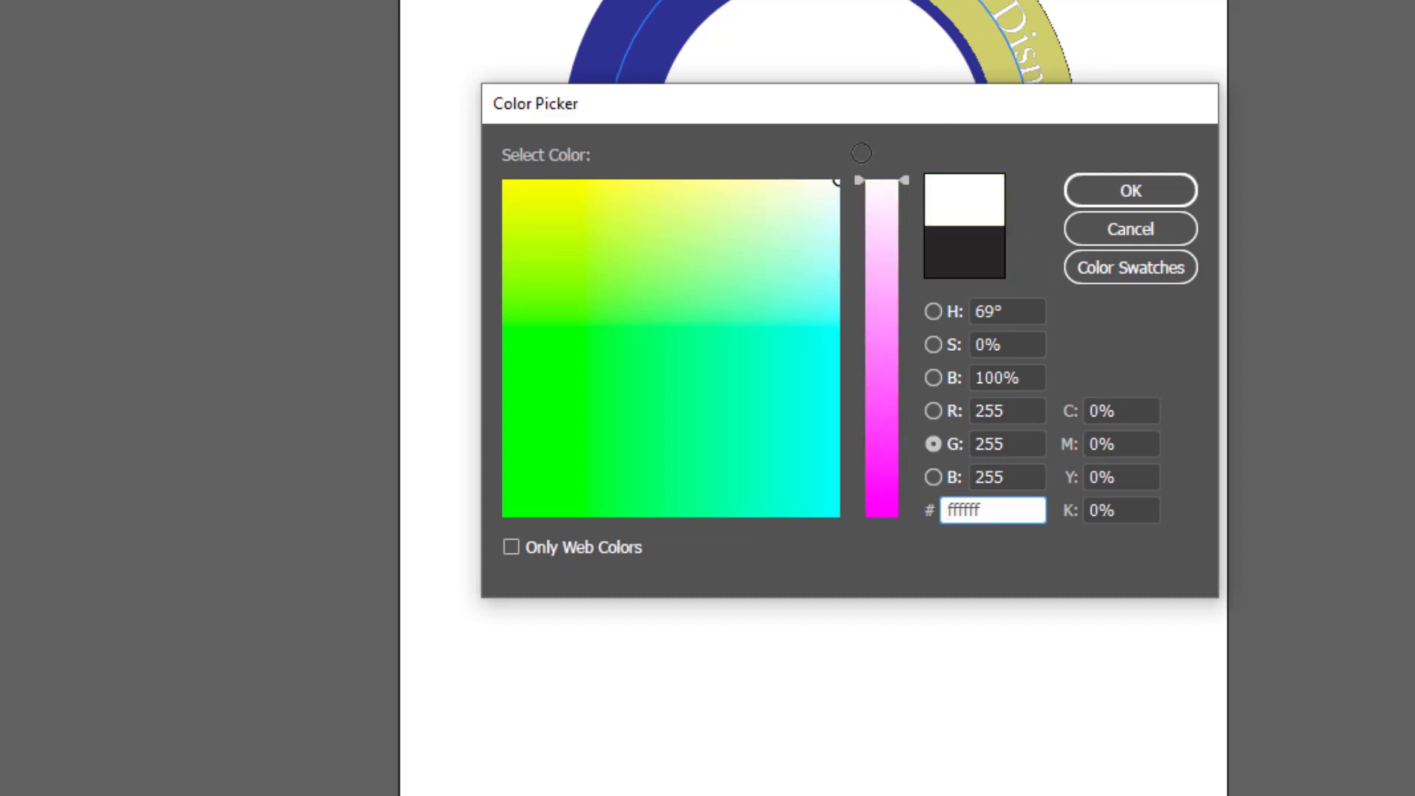
{"action": "left_click", "coordinate": [1087, 185]}
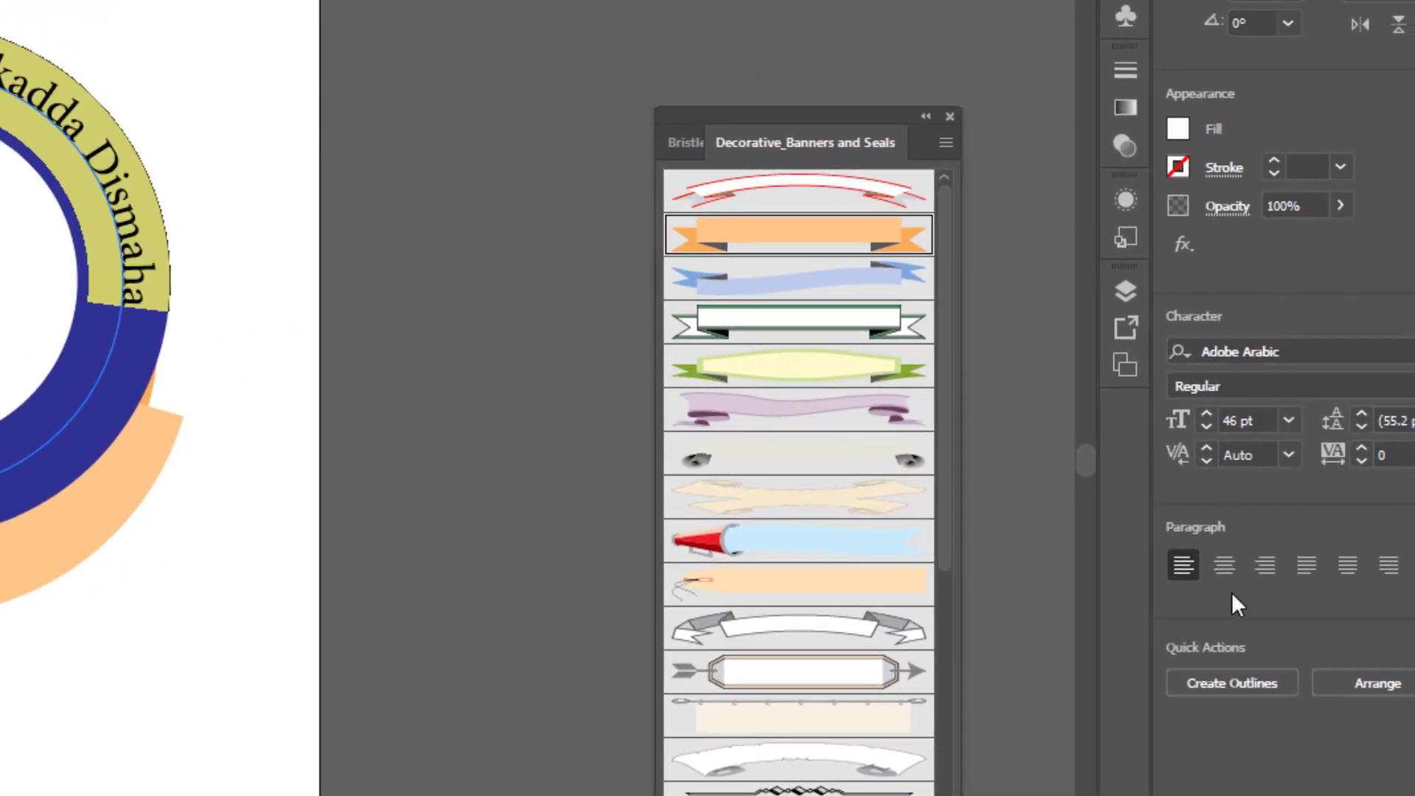
Step: Center the curved text on the path and turn on All Caps
{"action": "left_click", "coordinate": [1231, 558]}
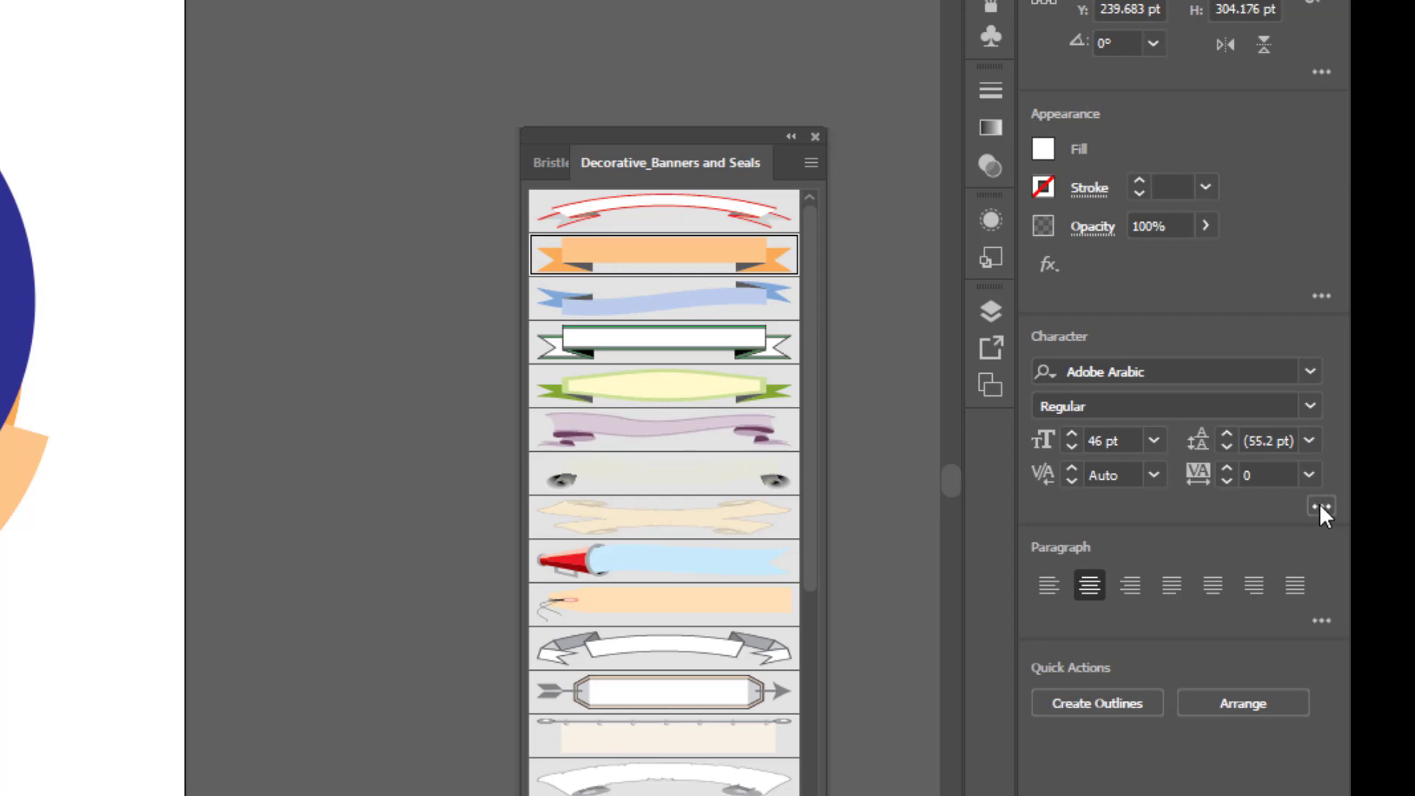
{"action": "left_click", "coordinate": [1321, 506]}
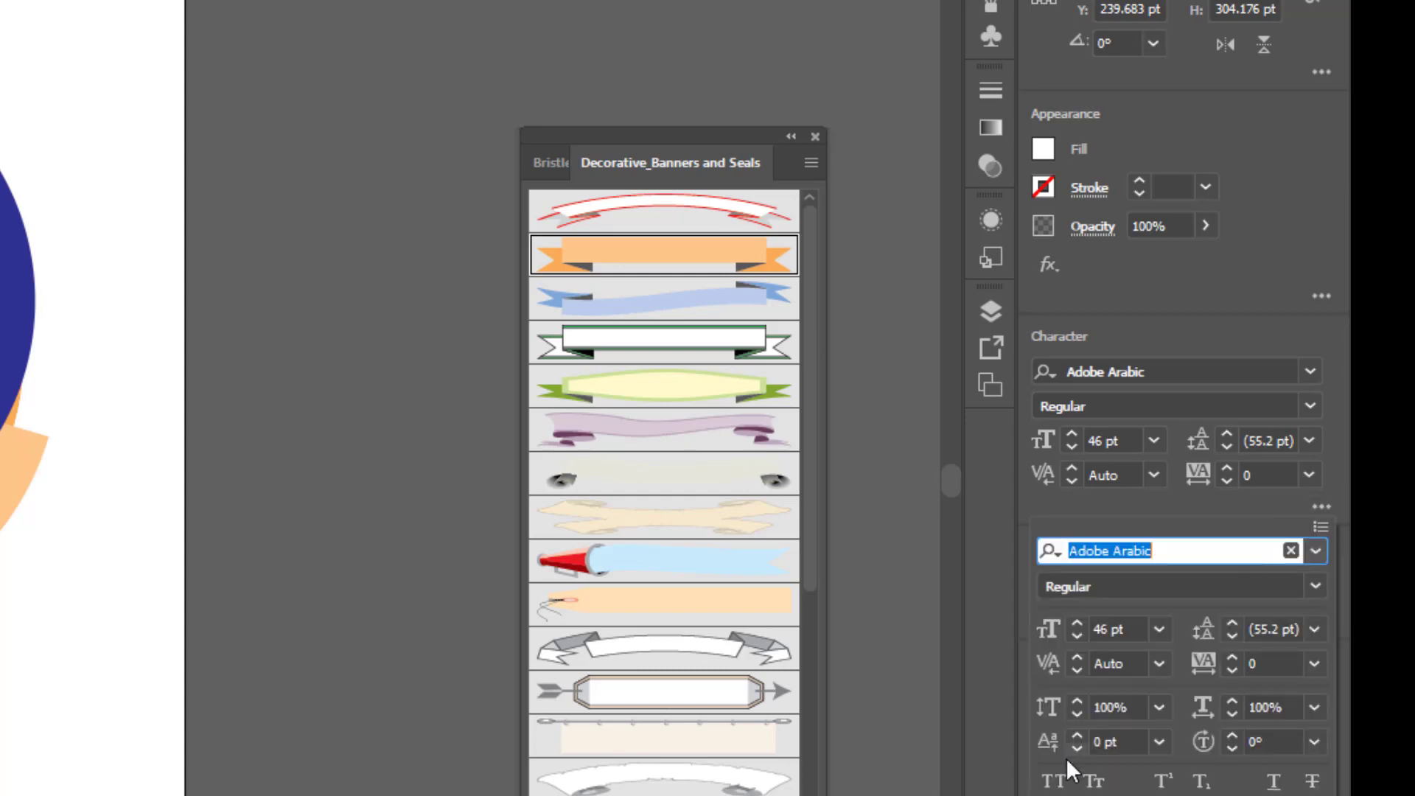
{"action": "left_click", "coordinate": [1062, 789]}
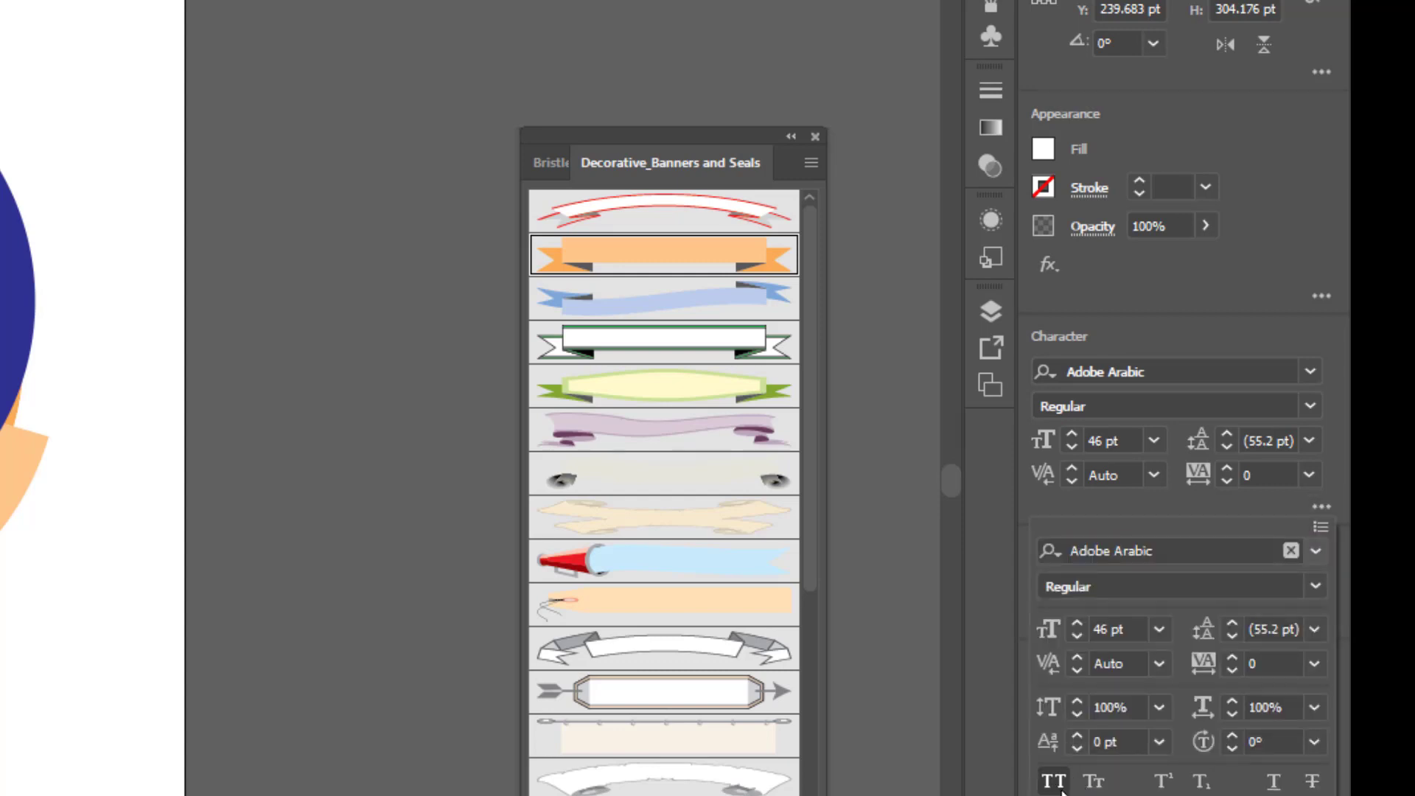
{"action": "left_click", "coordinate": [1062, 789]}
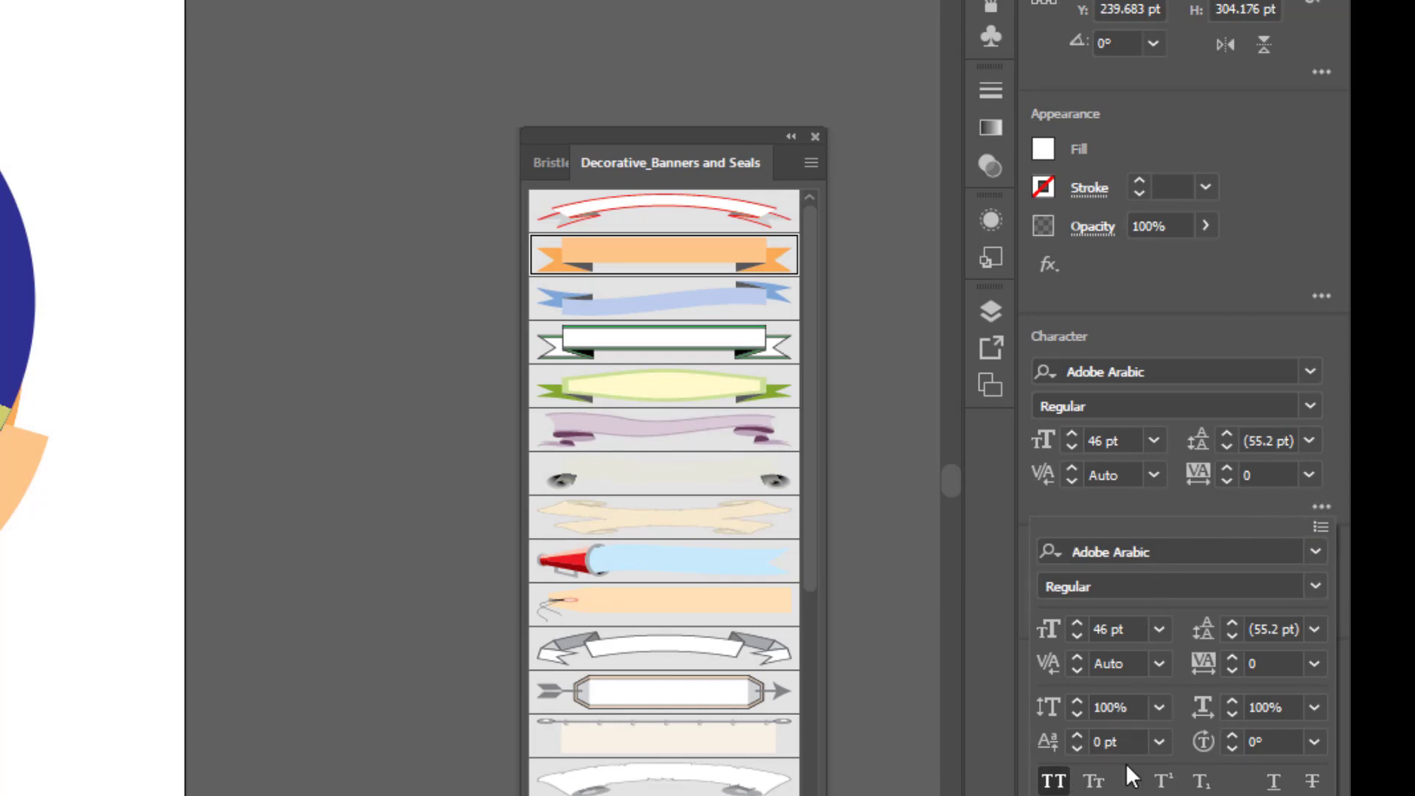
{"action": "left_click", "coordinate": [1312, 378]}
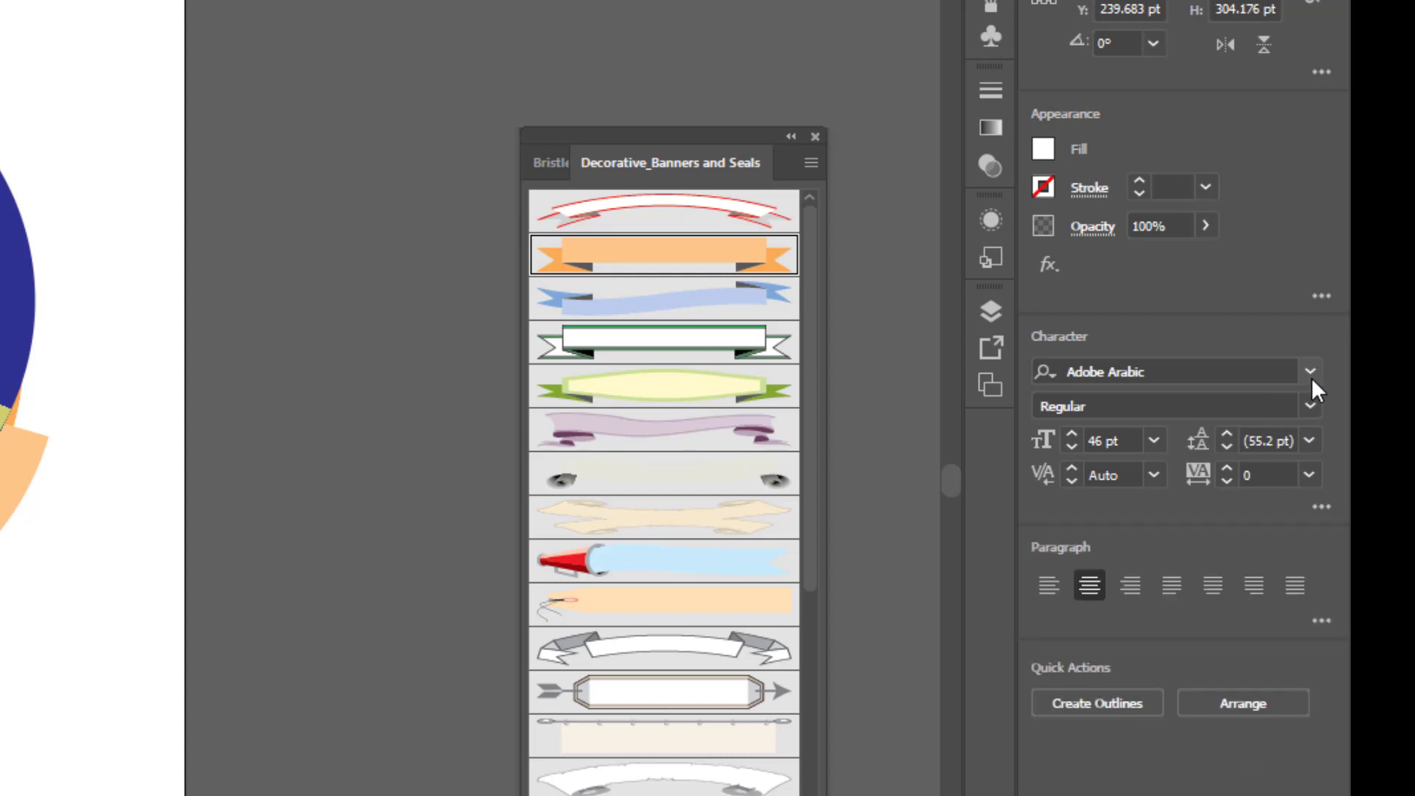
Step: Filter the font list to Sans Serif, Heavy Weight fonts
{"action": "left_click", "coordinate": [1311, 372]}
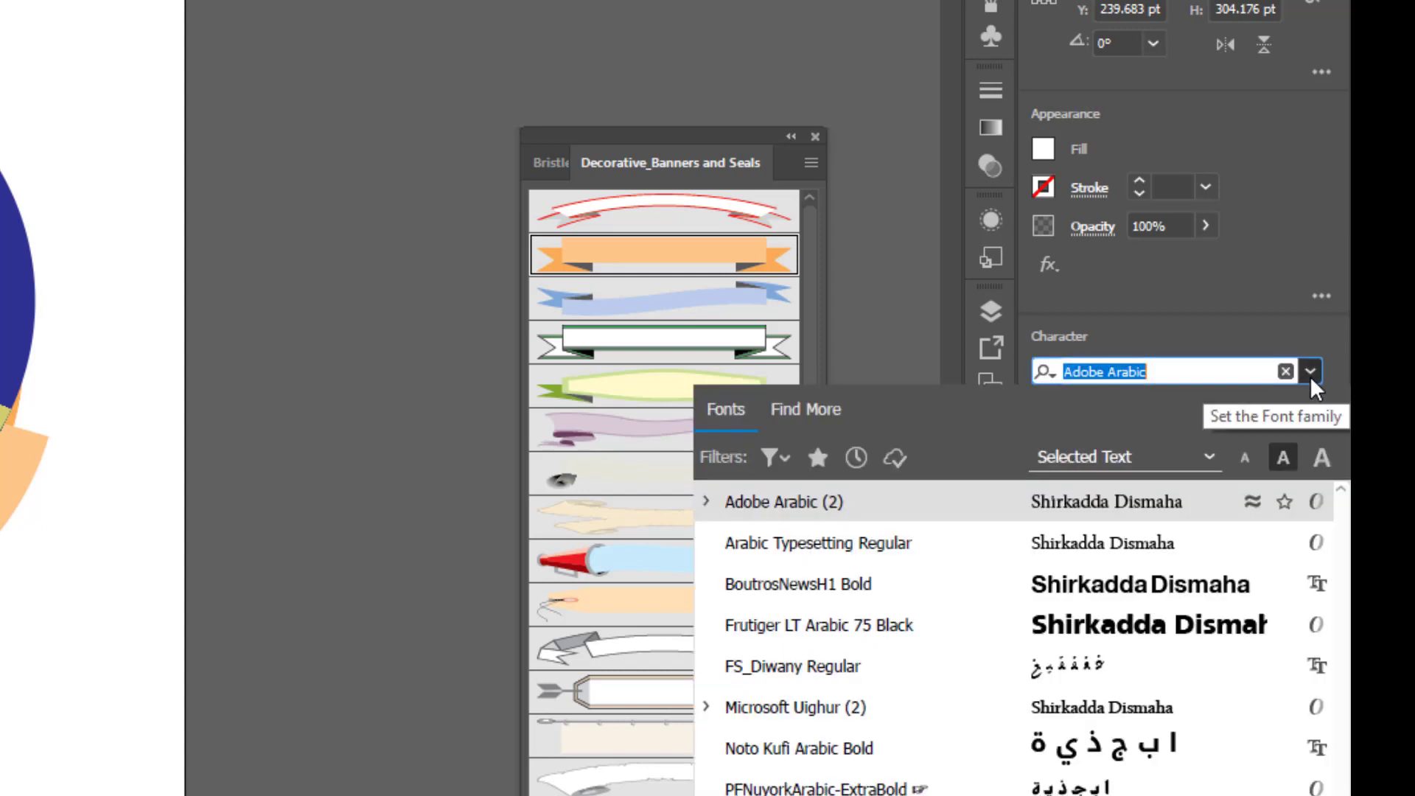
{"action": "left_click", "coordinate": [789, 458]}
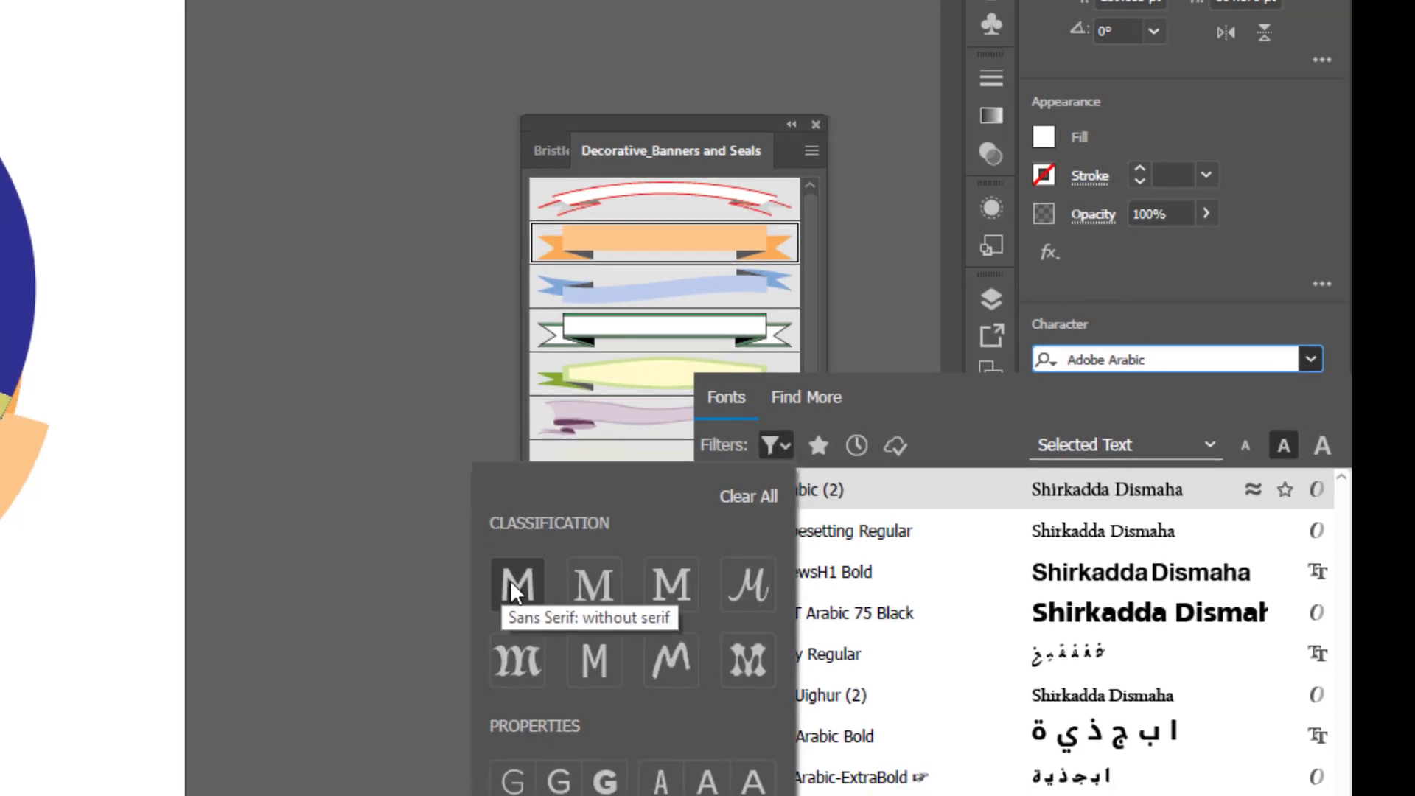
{"action": "left_click", "coordinate": [516, 586]}
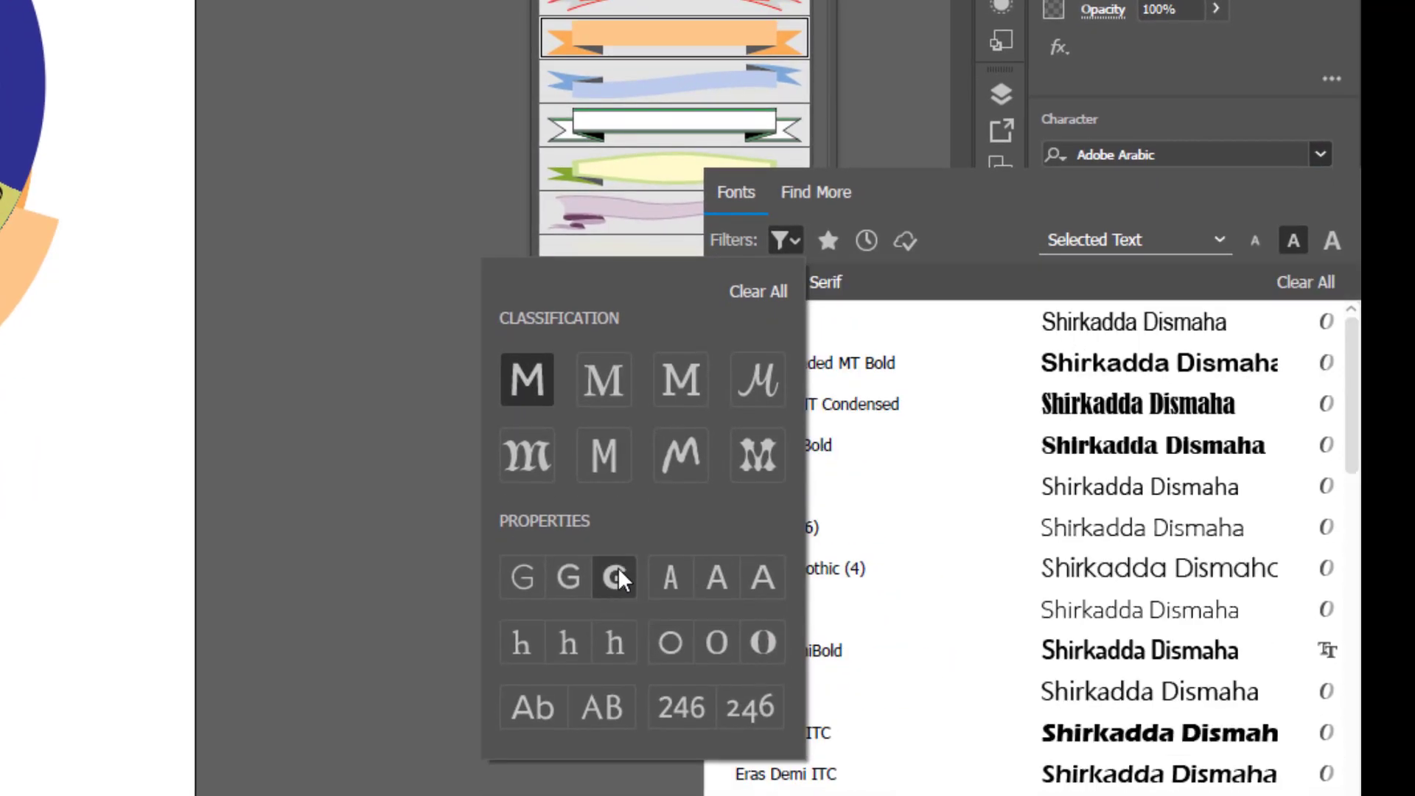
{"action": "left_click", "coordinate": [618, 569]}
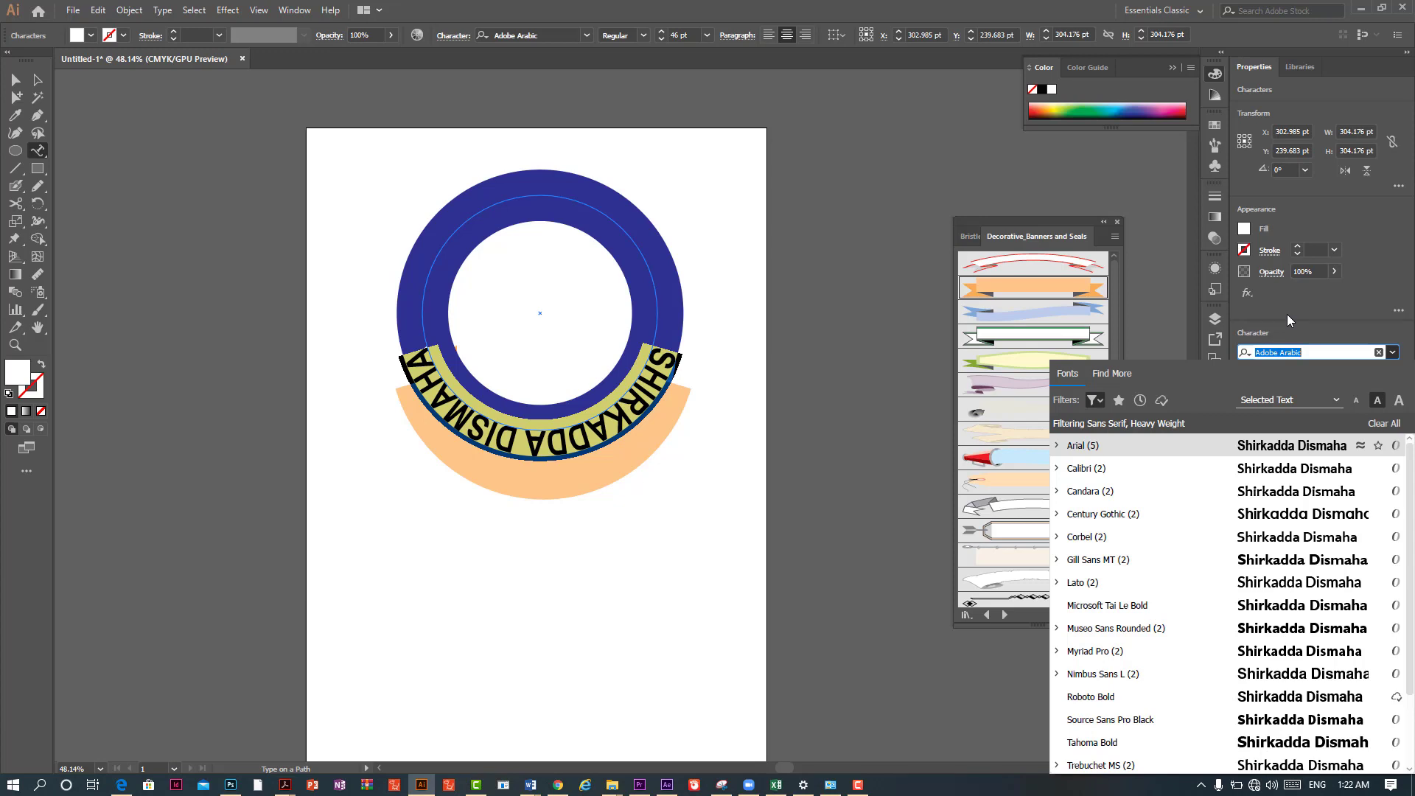
Step: Apply Museo Sans Rounded 900 to the curved text
{"action": "key", "text": "Up"}
{"action": "key", "text": "Up"}
{"action": "key", "text": "Up"}
{"action": "key", "text": "Return"}
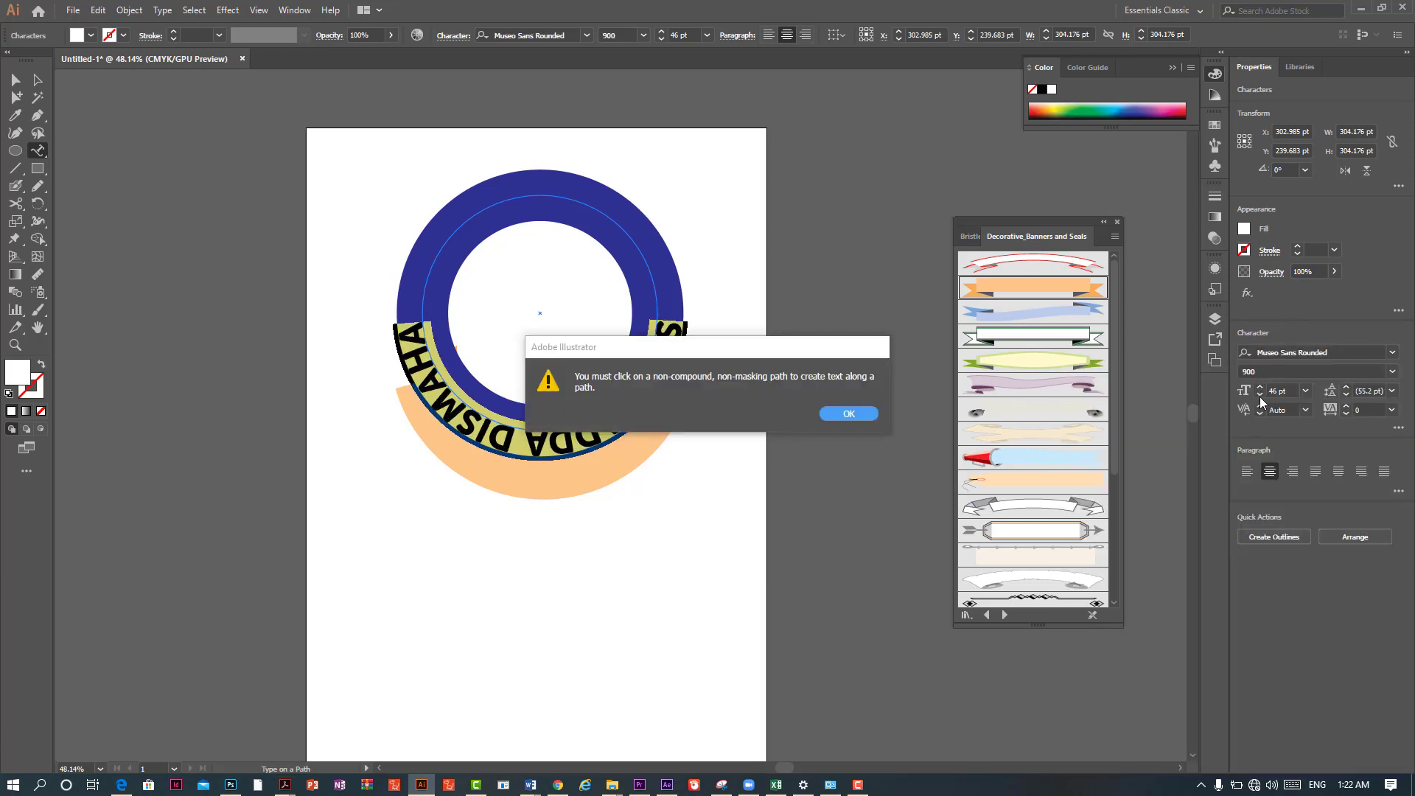
{"action": "left_click", "coordinate": [872, 415]}
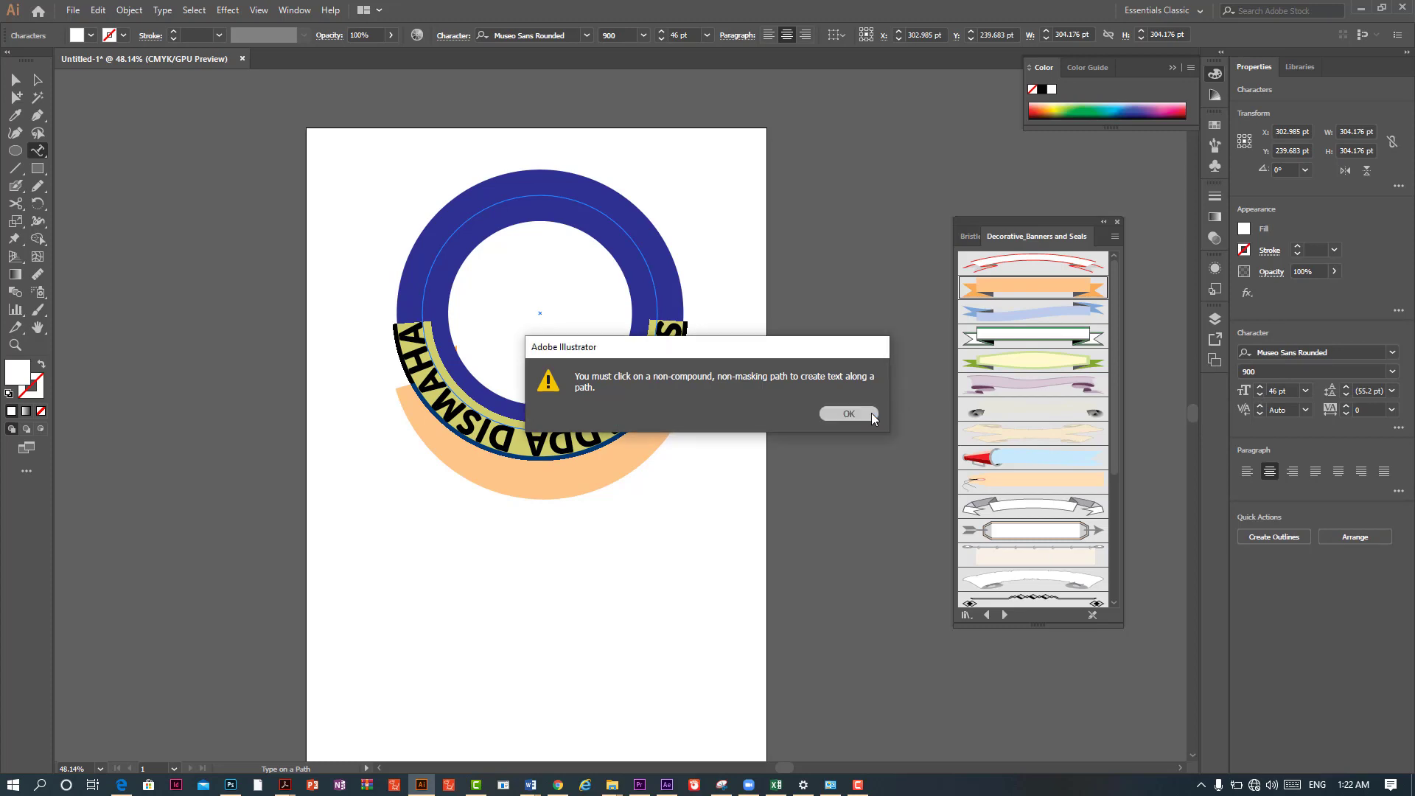
{"action": "key", "text": "Escape"}
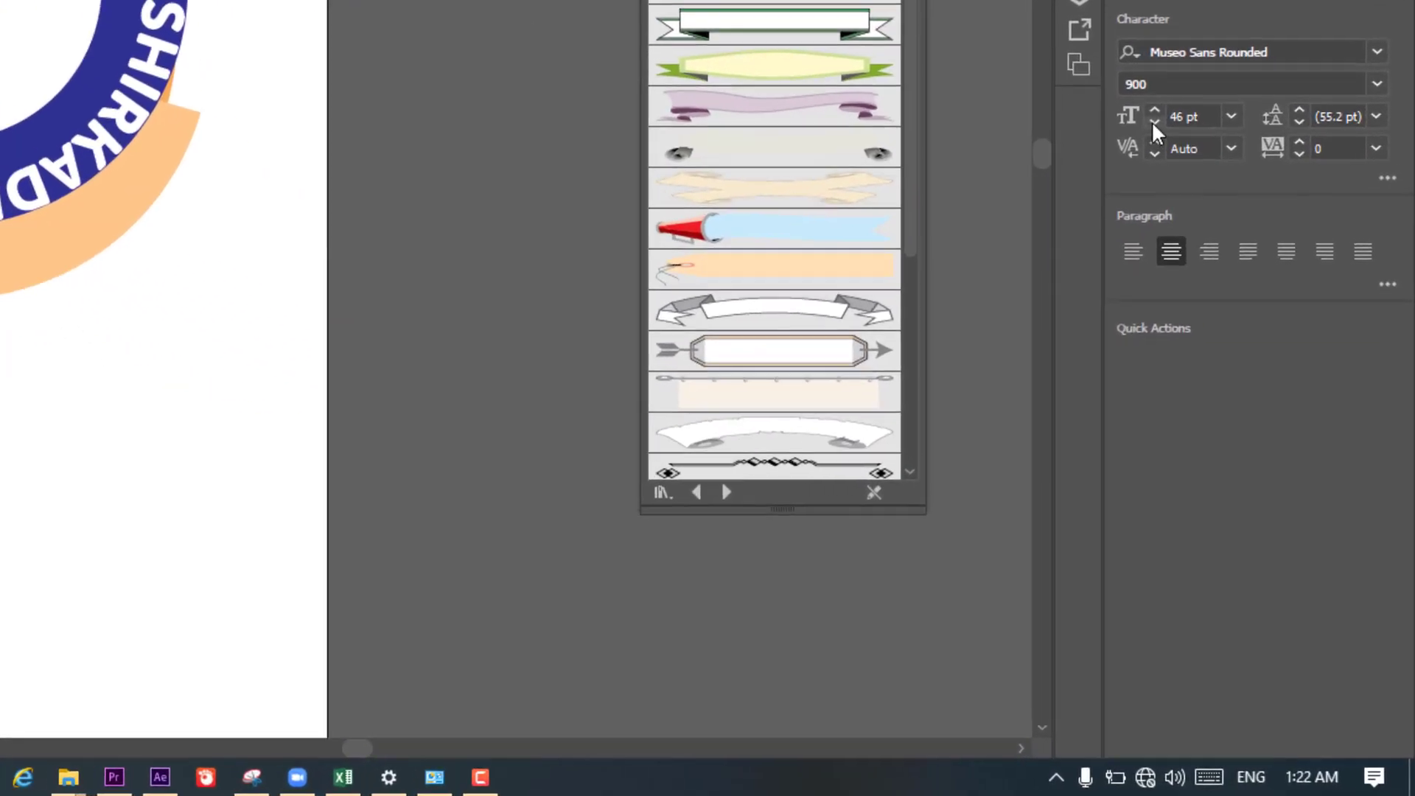
Step: Step the curved text's font size down to 36 pt
{"action": "left_click", "coordinate": [1151, 117]}
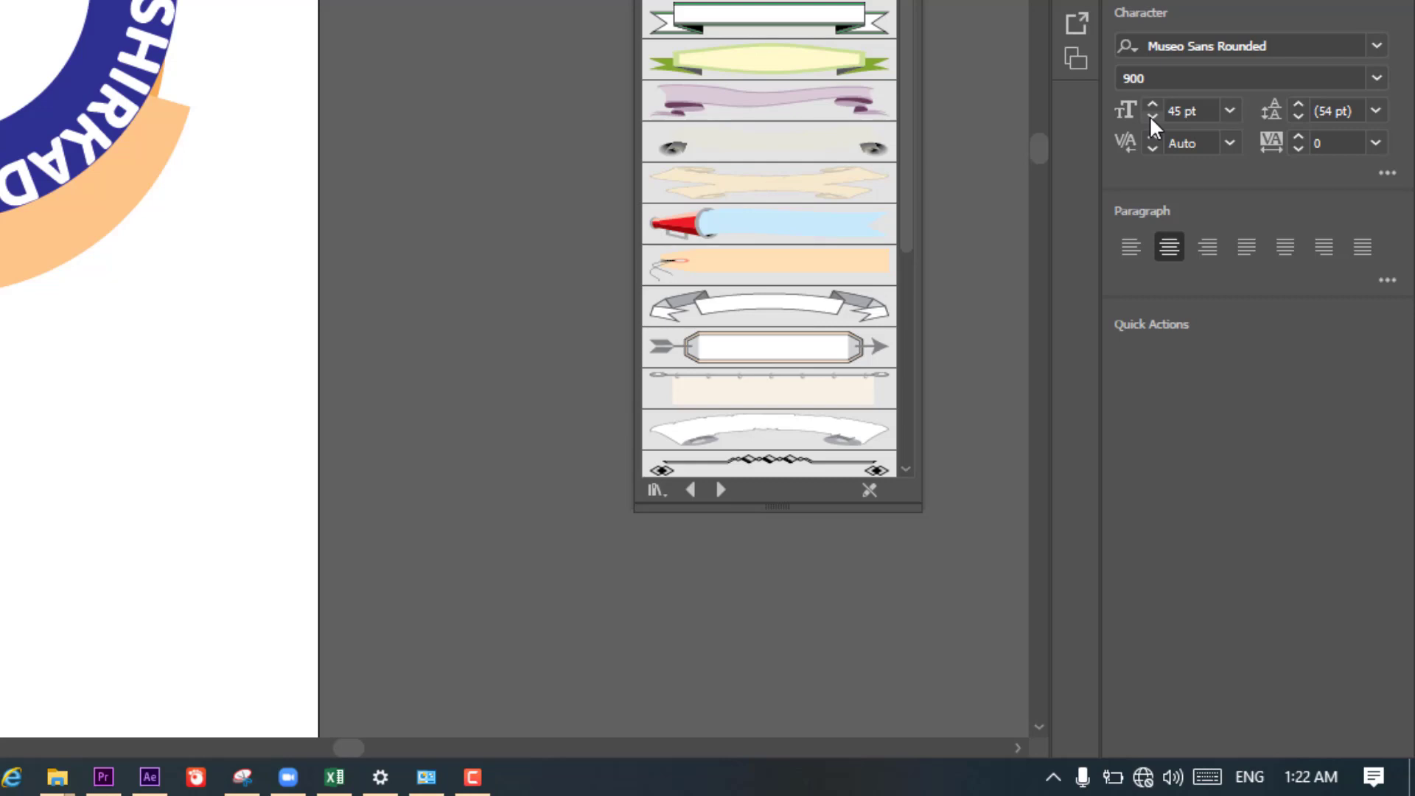
{"action": "left_click", "coordinate": [1151, 116]}
{"action": "key", "text": "Escape"}
{"action": "key", "text": "ctrl+z"}
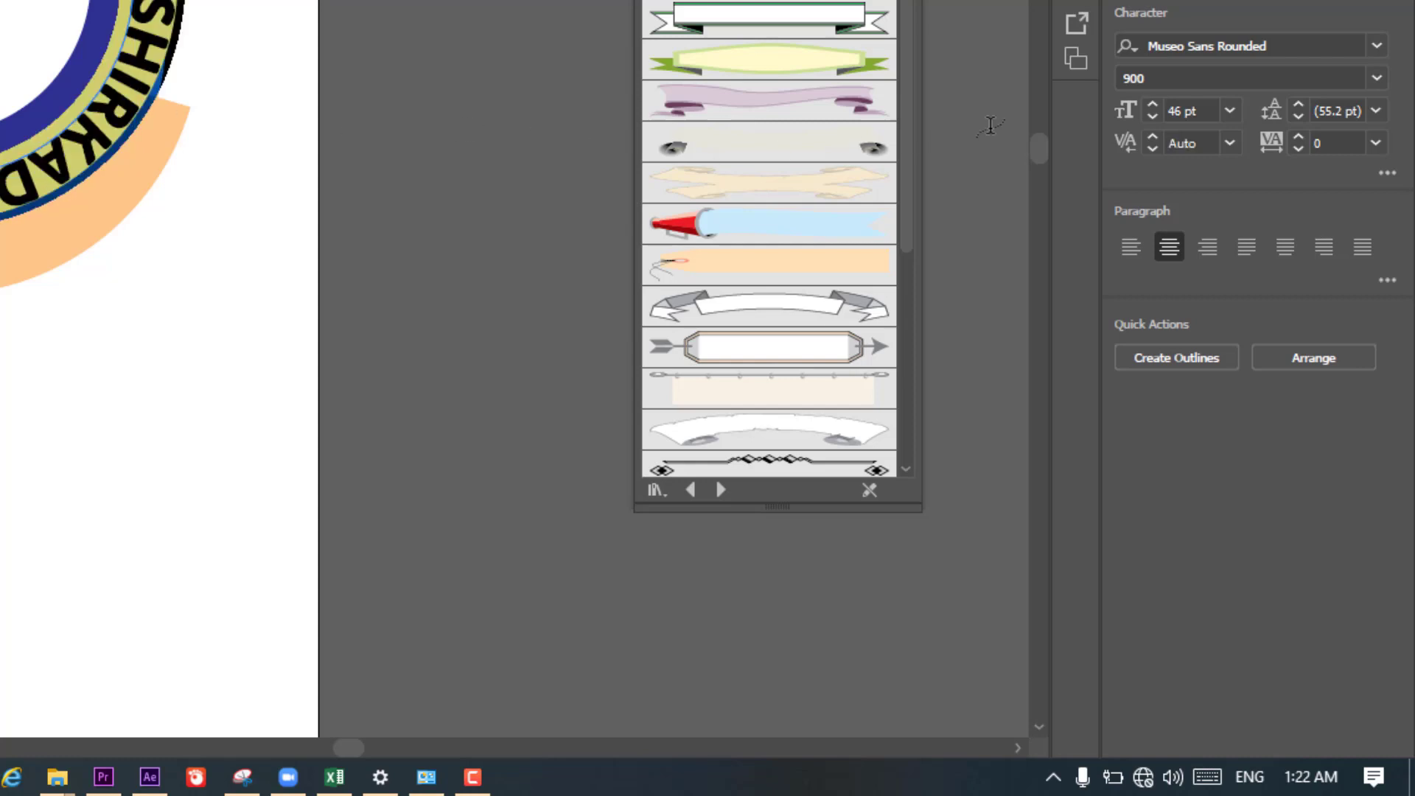
{"action": "left_click", "coordinate": [1154, 116]}
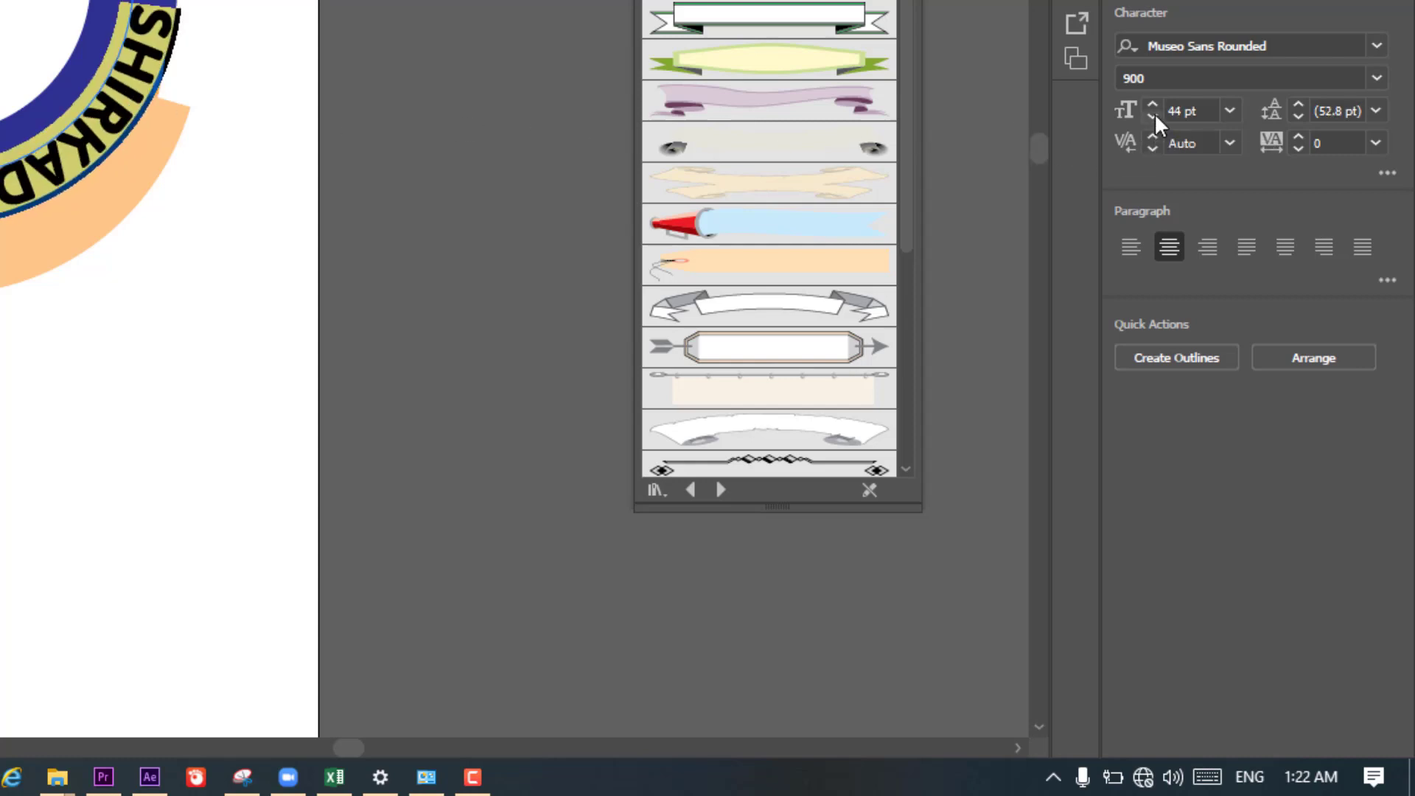
{"action": "left_click", "coordinate": [1154, 116]}
{"action": "left_click", "coordinate": [1153, 116]}
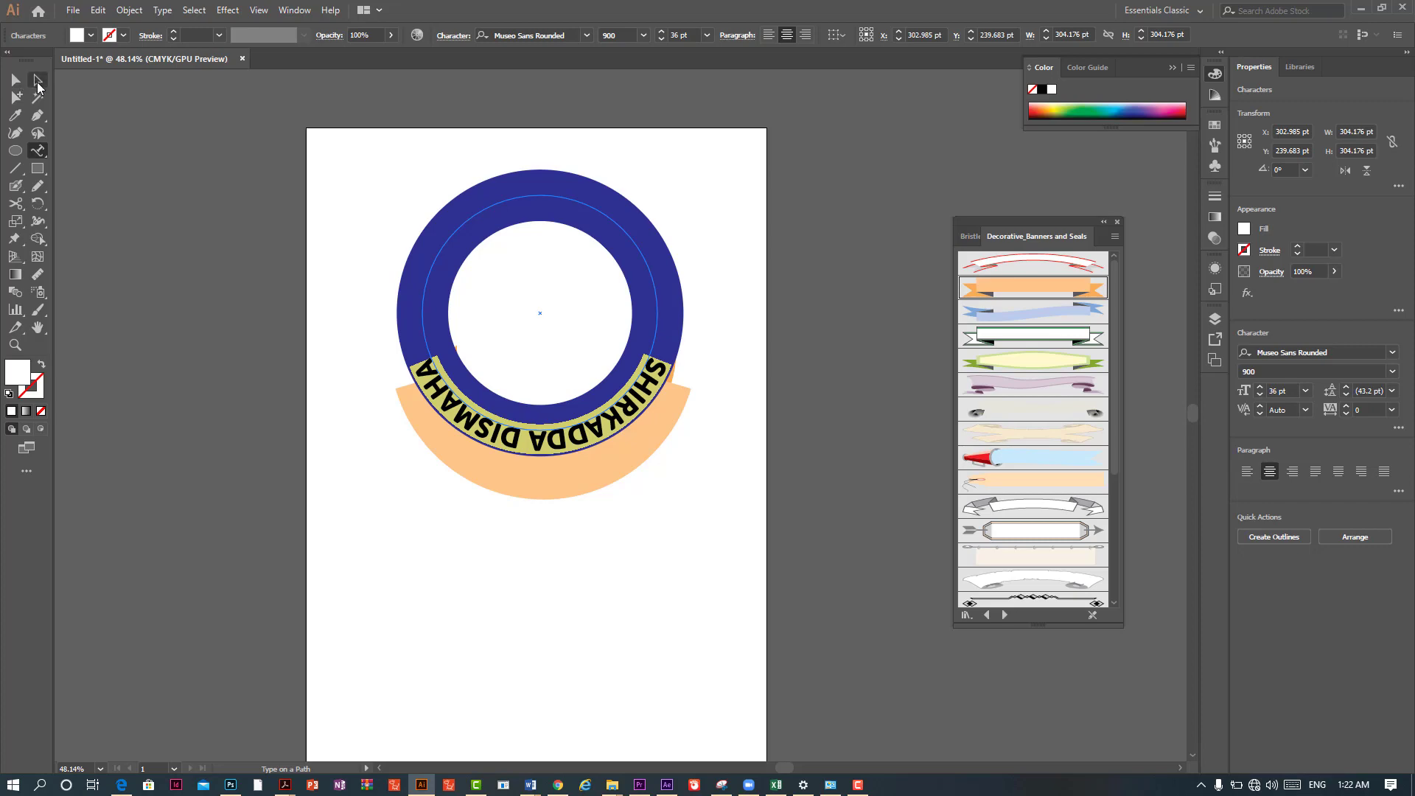
Step: Drag the path-type brackets until SHIRKADDA DISMAHA sits centred on the ring's top arc
{"action": "left_click", "coordinate": [38, 87]}
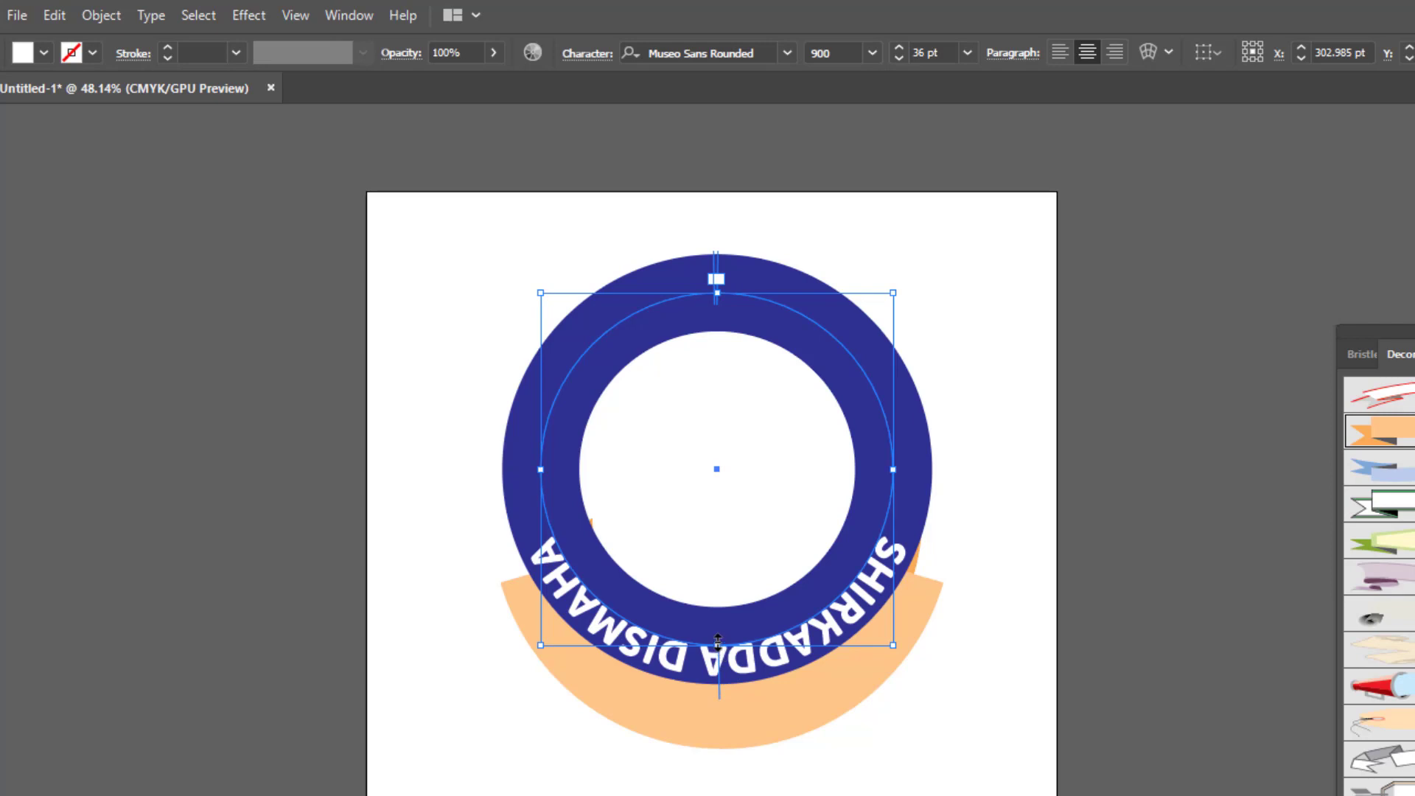
{"action": "left_click_drag", "start_coordinate": [717, 641], "coordinate": [723, 696]}
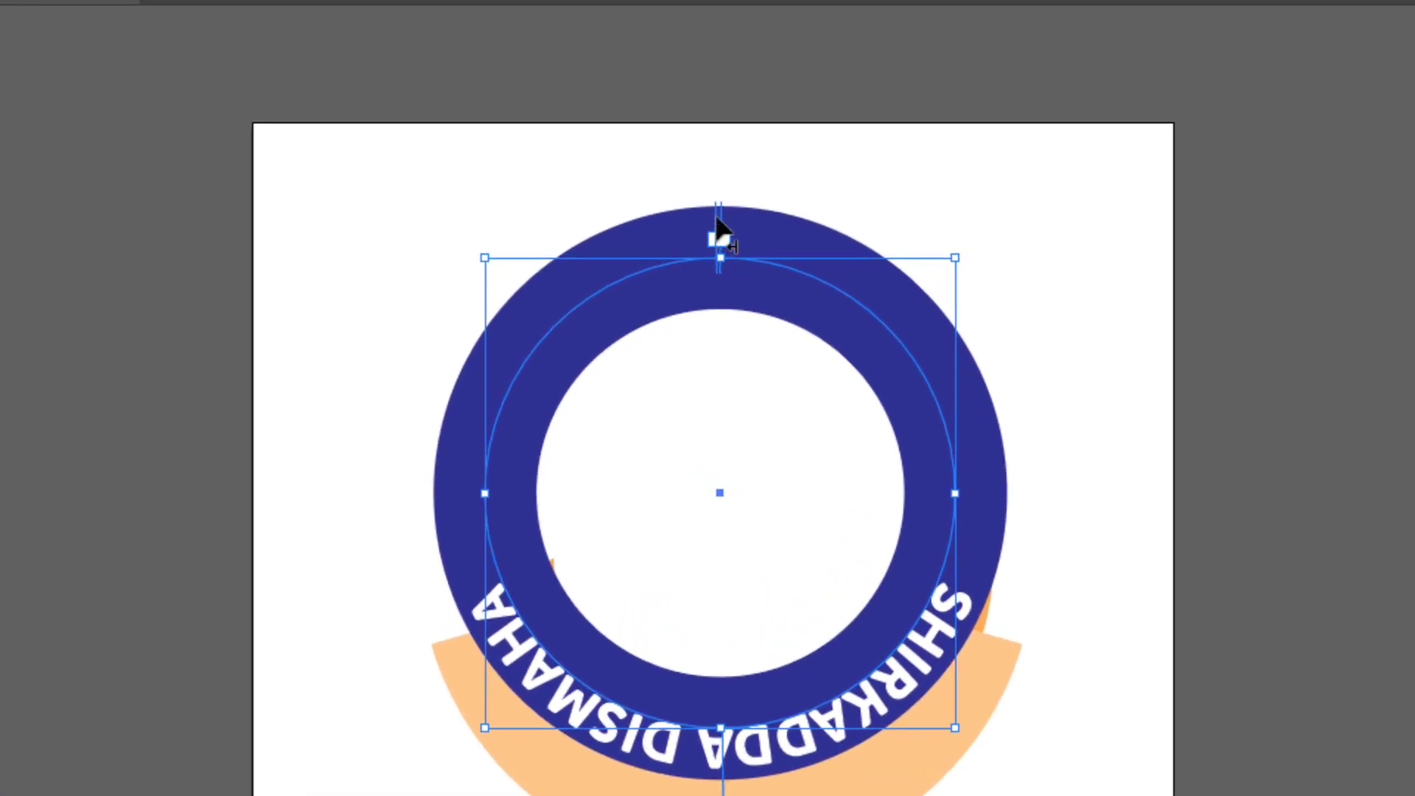
{"action": "left_click_drag", "start_coordinate": [718, 223], "coordinate": [714, 252]}
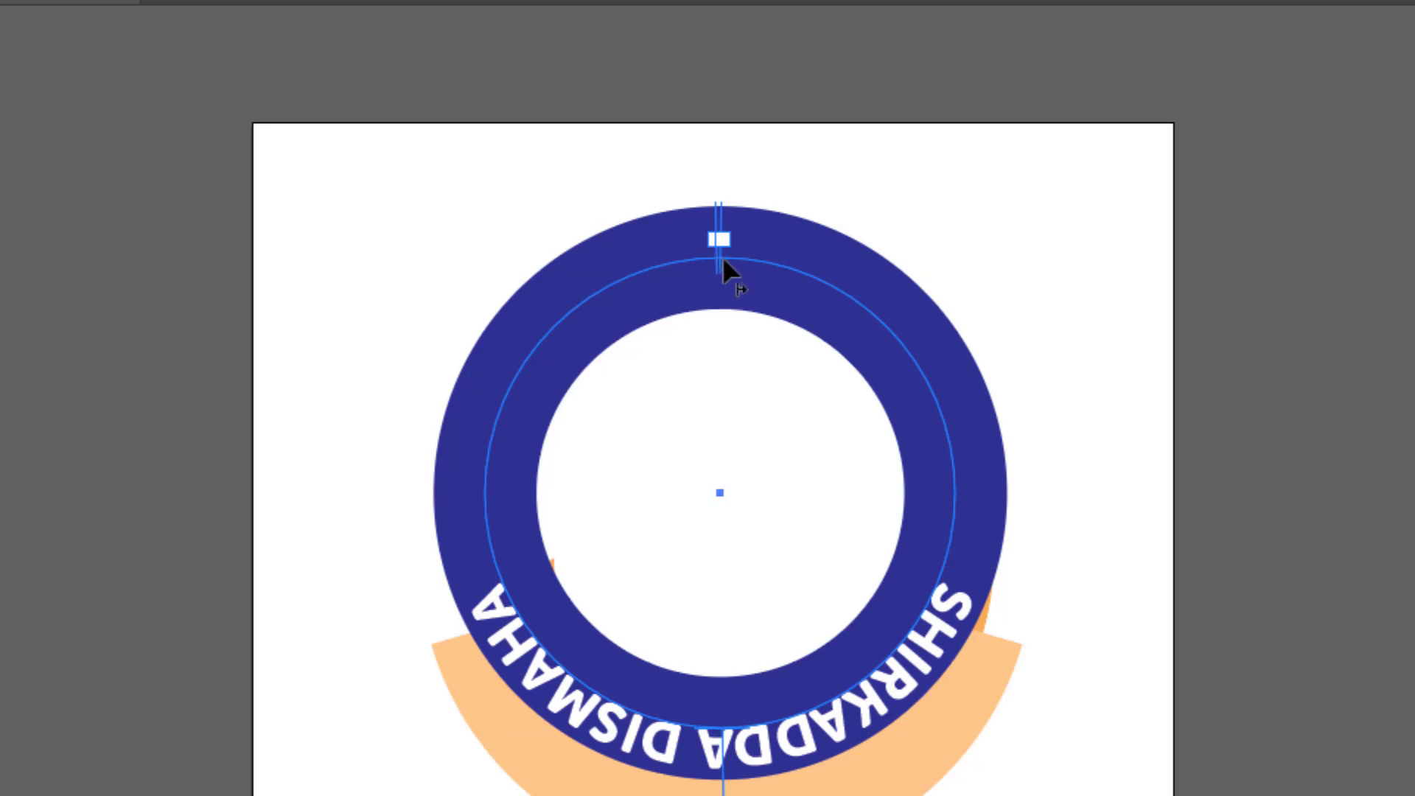
{"action": "mouse_move", "coordinate": [717, 264]}
{"action": "left_mouse_down"}
{"action": "mouse_move", "coordinate": [478, 573]}
{"action": "mouse_move", "coordinate": [921, 738]}
{"action": "mouse_move", "coordinate": [724, 787]}
{"action": "left_mouse_up"}
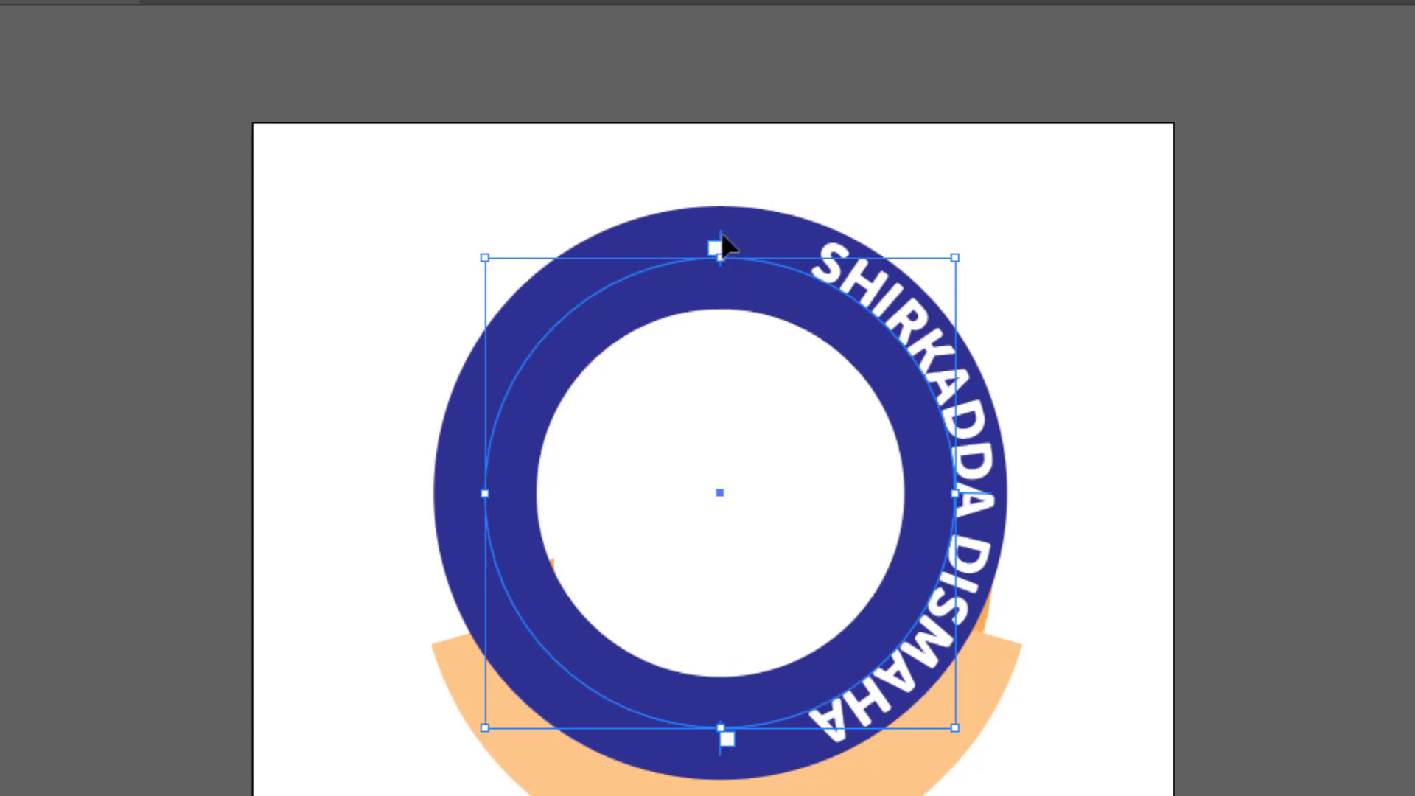
{"action": "mouse_move", "coordinate": [722, 236]}
{"action": "left_mouse_down"}
{"action": "mouse_move", "coordinate": [505, 536]}
{"action": "mouse_move", "coordinate": [721, 719]}
{"action": "left_mouse_up"}
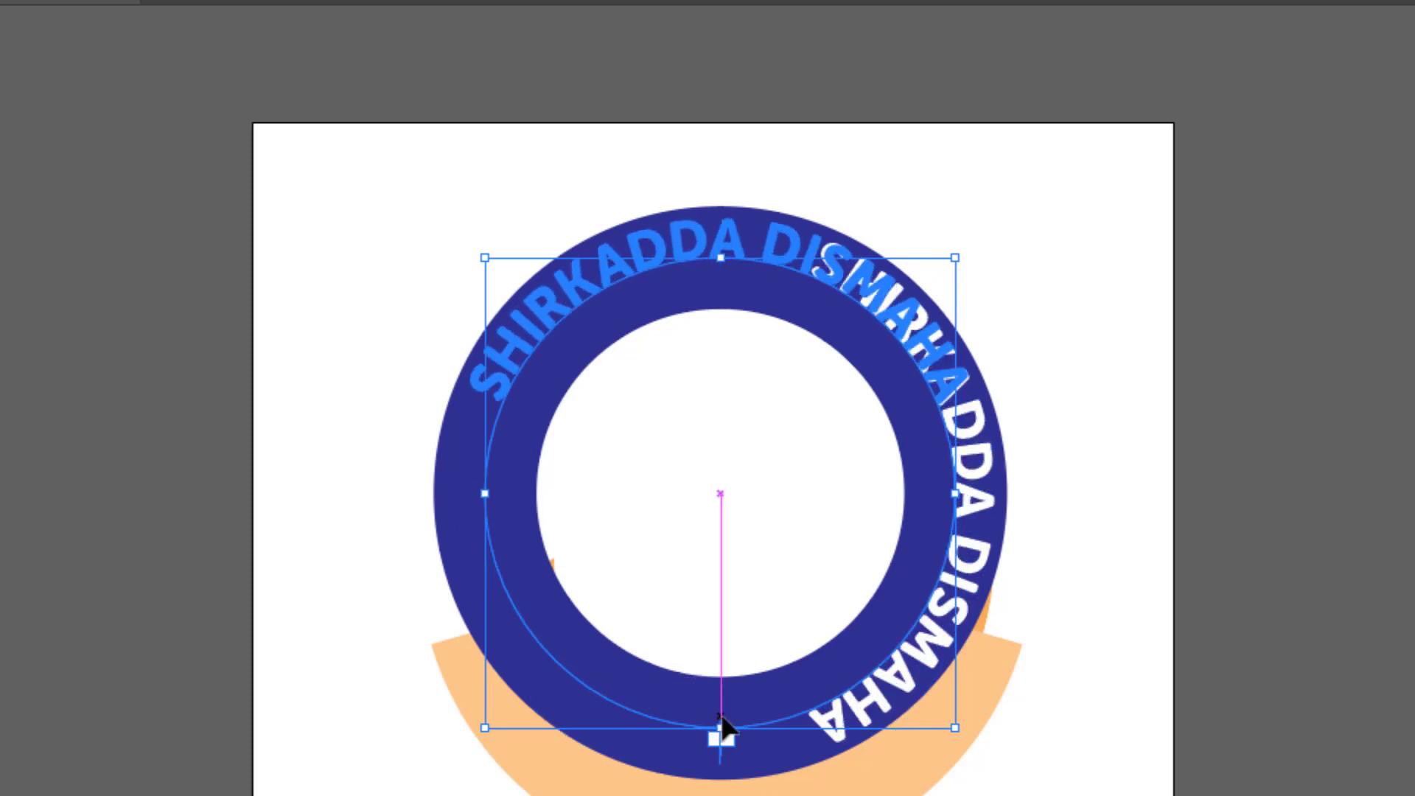
{"action": "left_click_drag", "start_coordinate": [721, 721], "coordinate": [721, 726]}
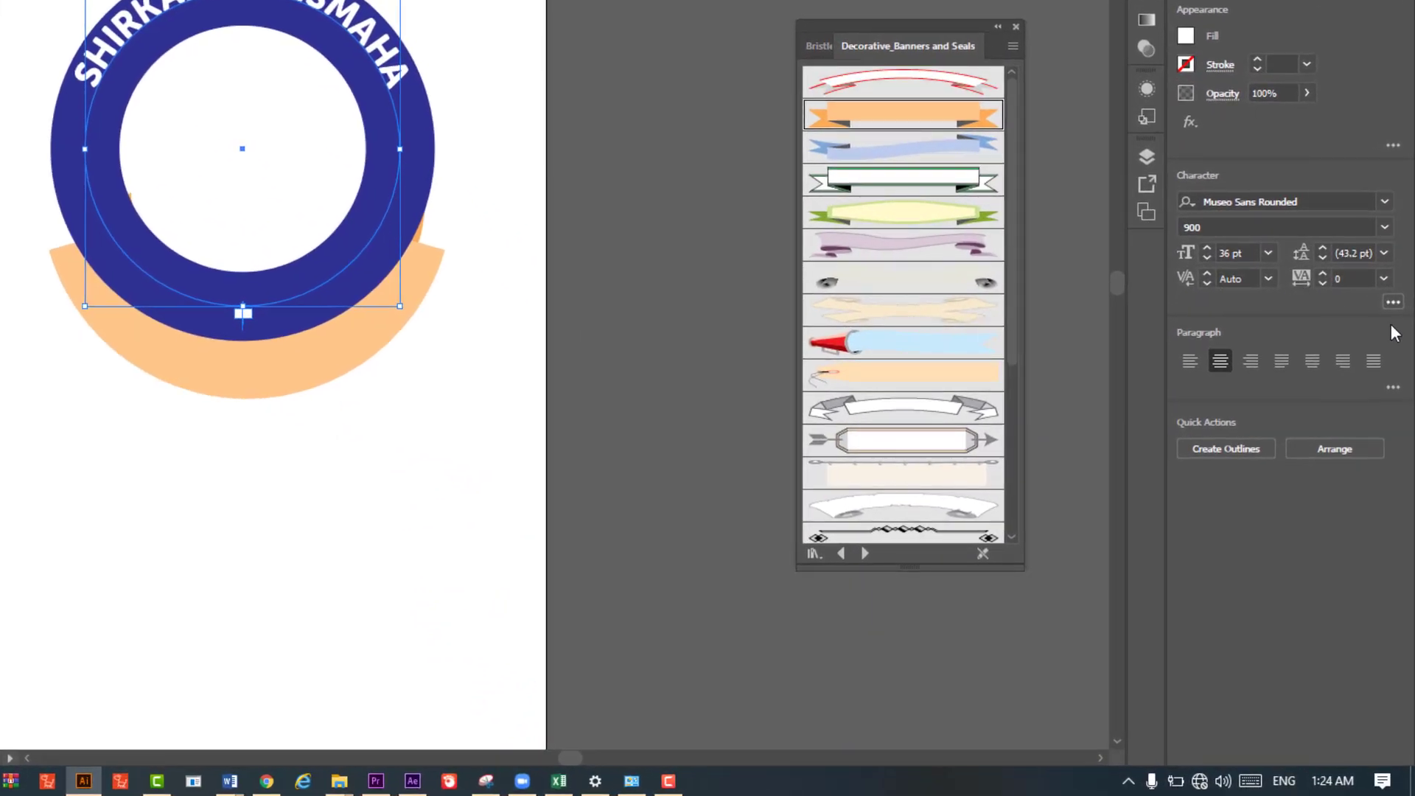
Step: Set the curved text's Baseline Shift to -13 pt
{"action": "left_click", "coordinate": [1393, 304]}
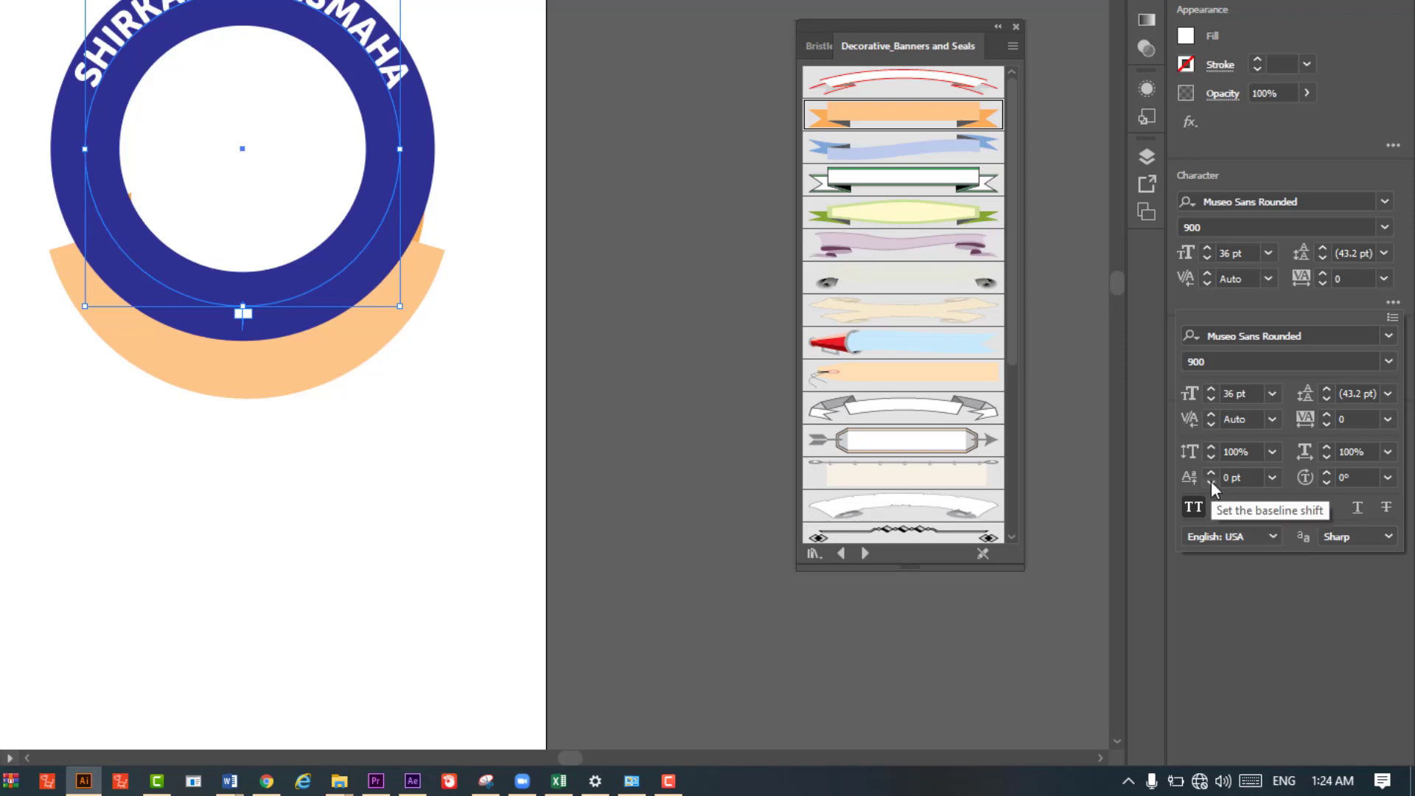
{"action": "left_click", "coordinate": [1210, 482]}
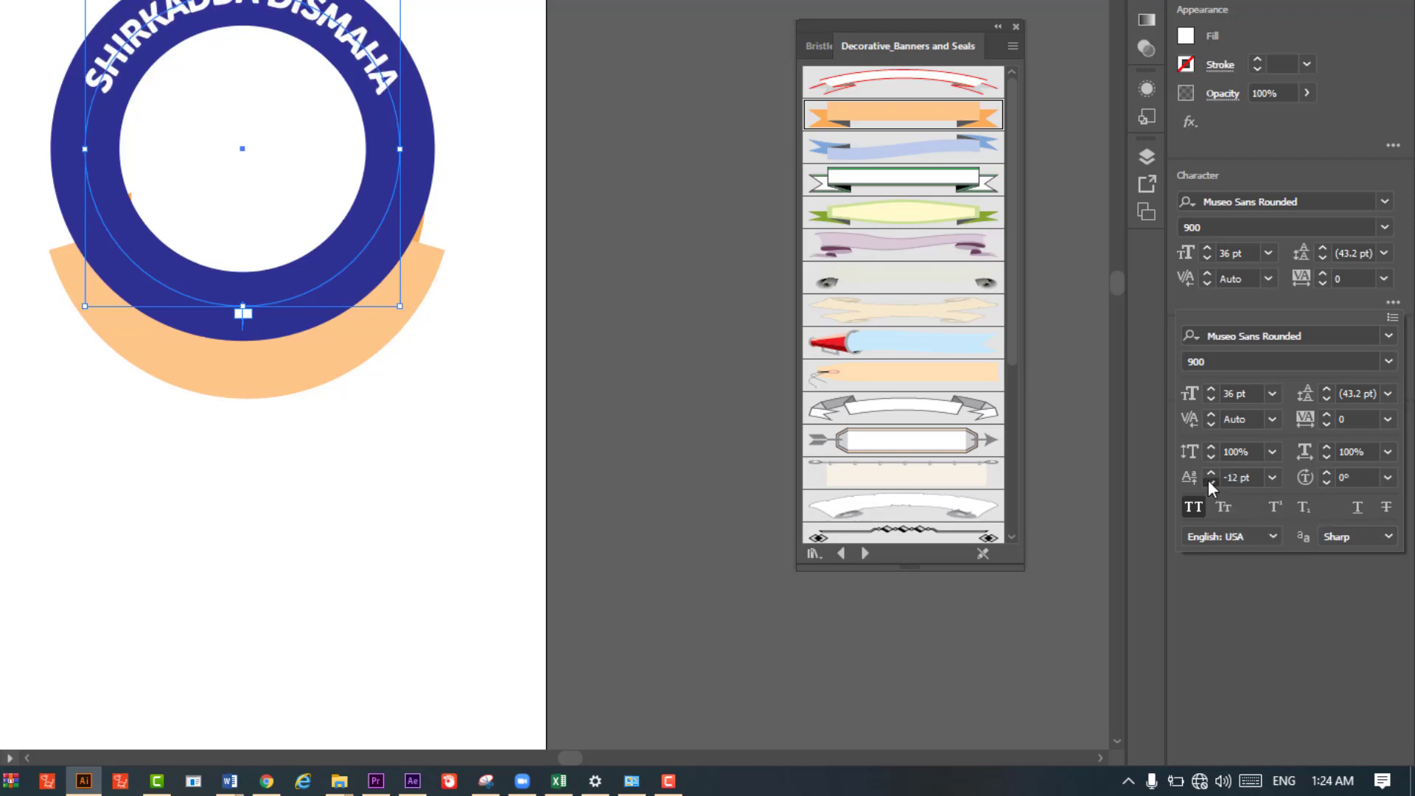
{"action": "left_click", "coordinate": [1209, 480]}
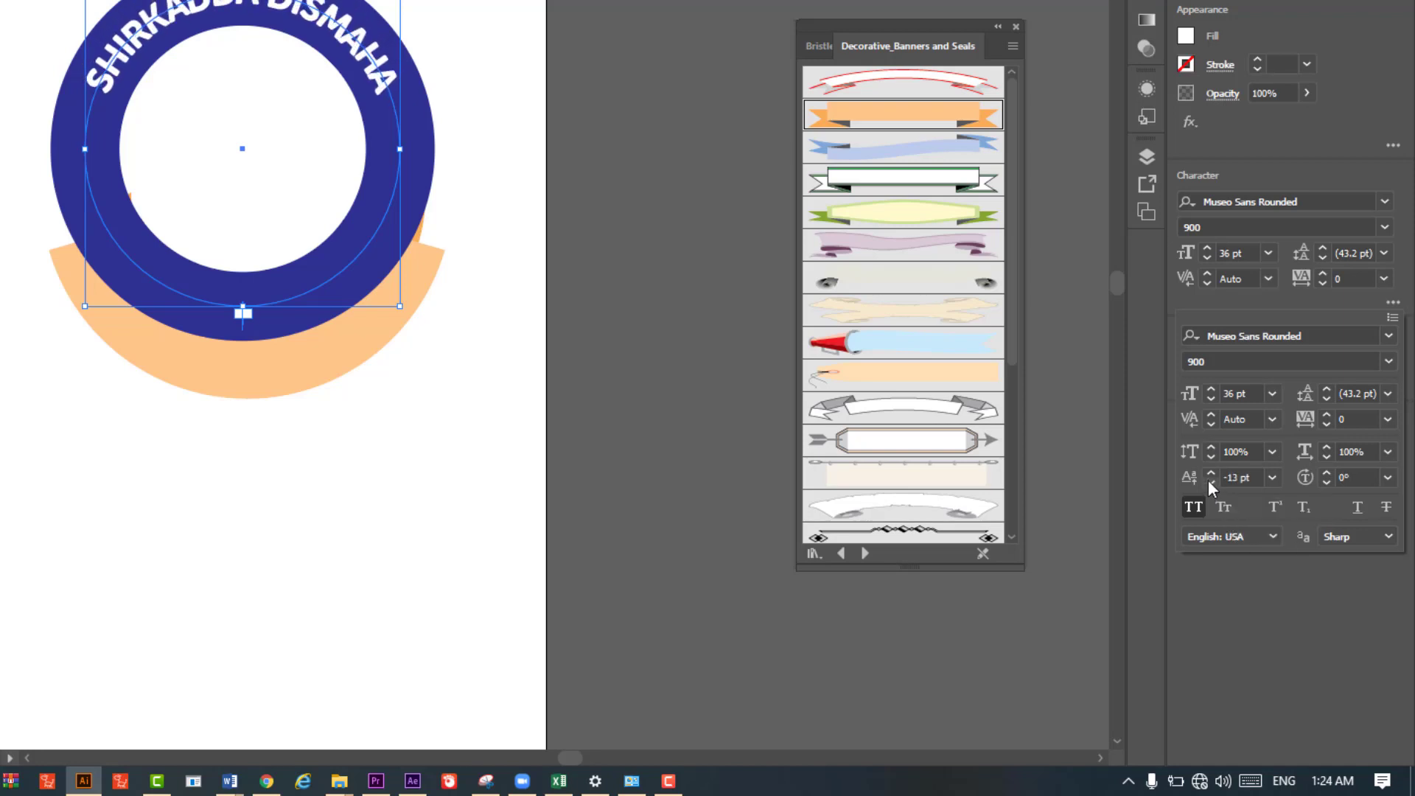
Step: Raise the curved text's tracking to 55
{"action": "left_click", "coordinate": [1326, 415]}
{"action": "left_click", "coordinate": [1326, 415]}
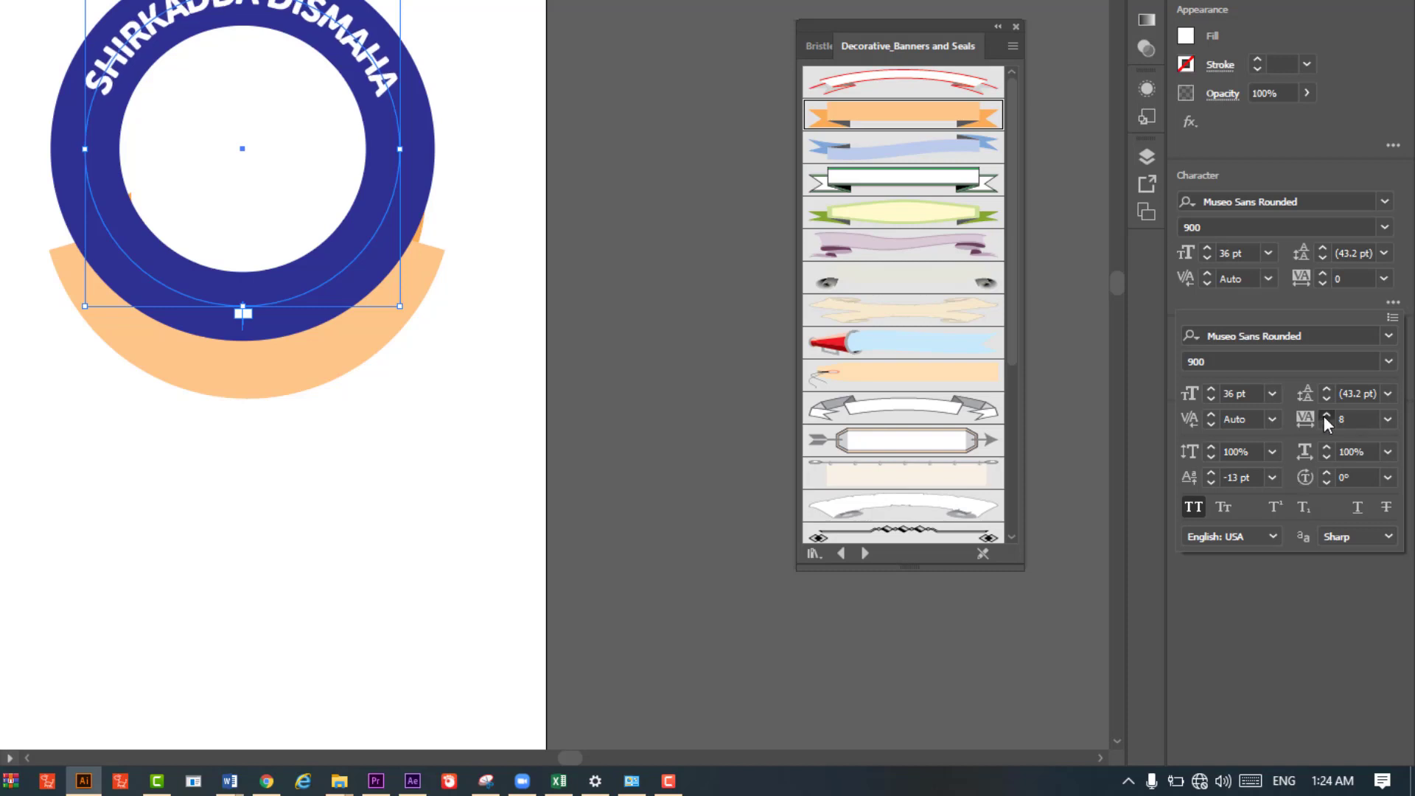
{"action": "left_click", "coordinate": [1326, 415]}
{"action": "left_click", "coordinate": [1326, 415]}
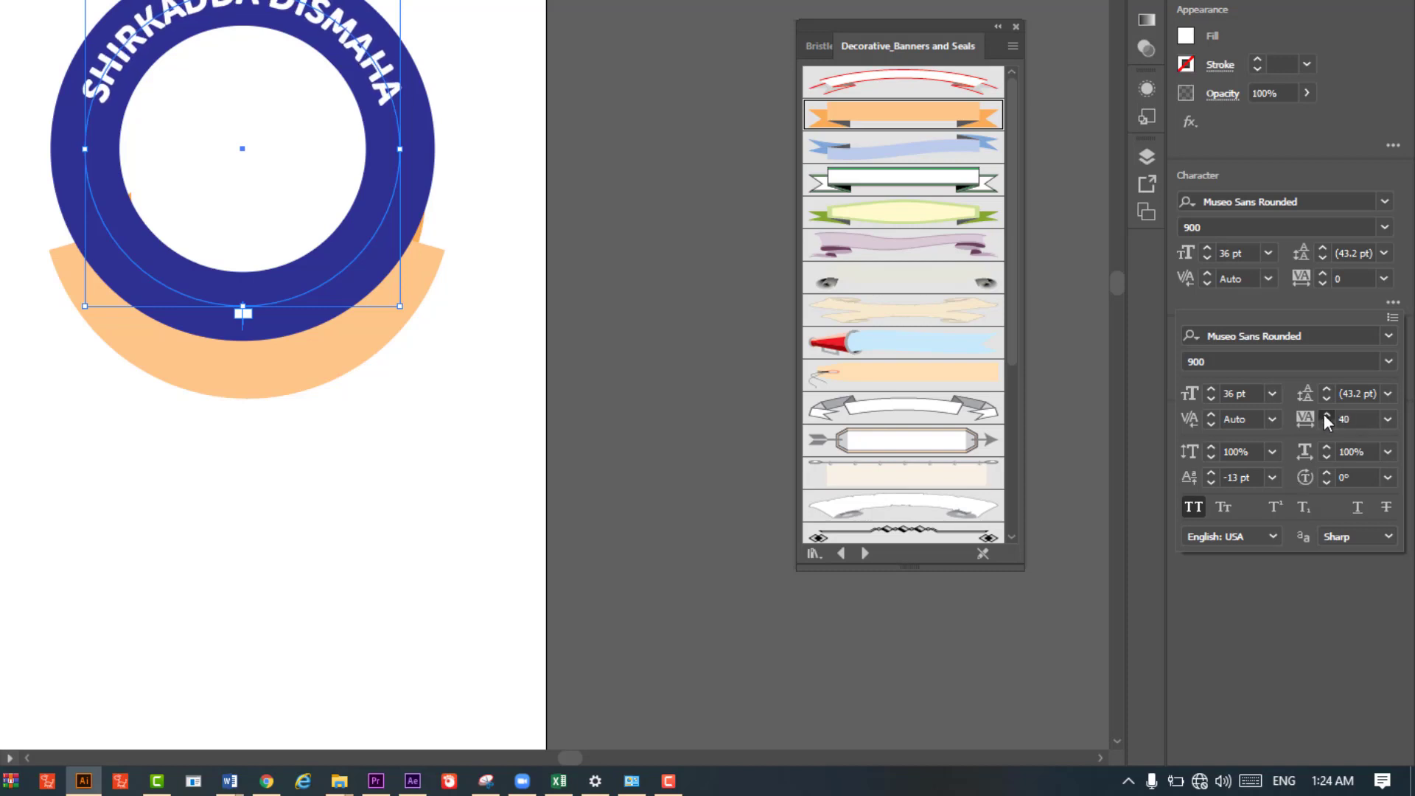
{"action": "left_click", "coordinate": [1326, 415]}
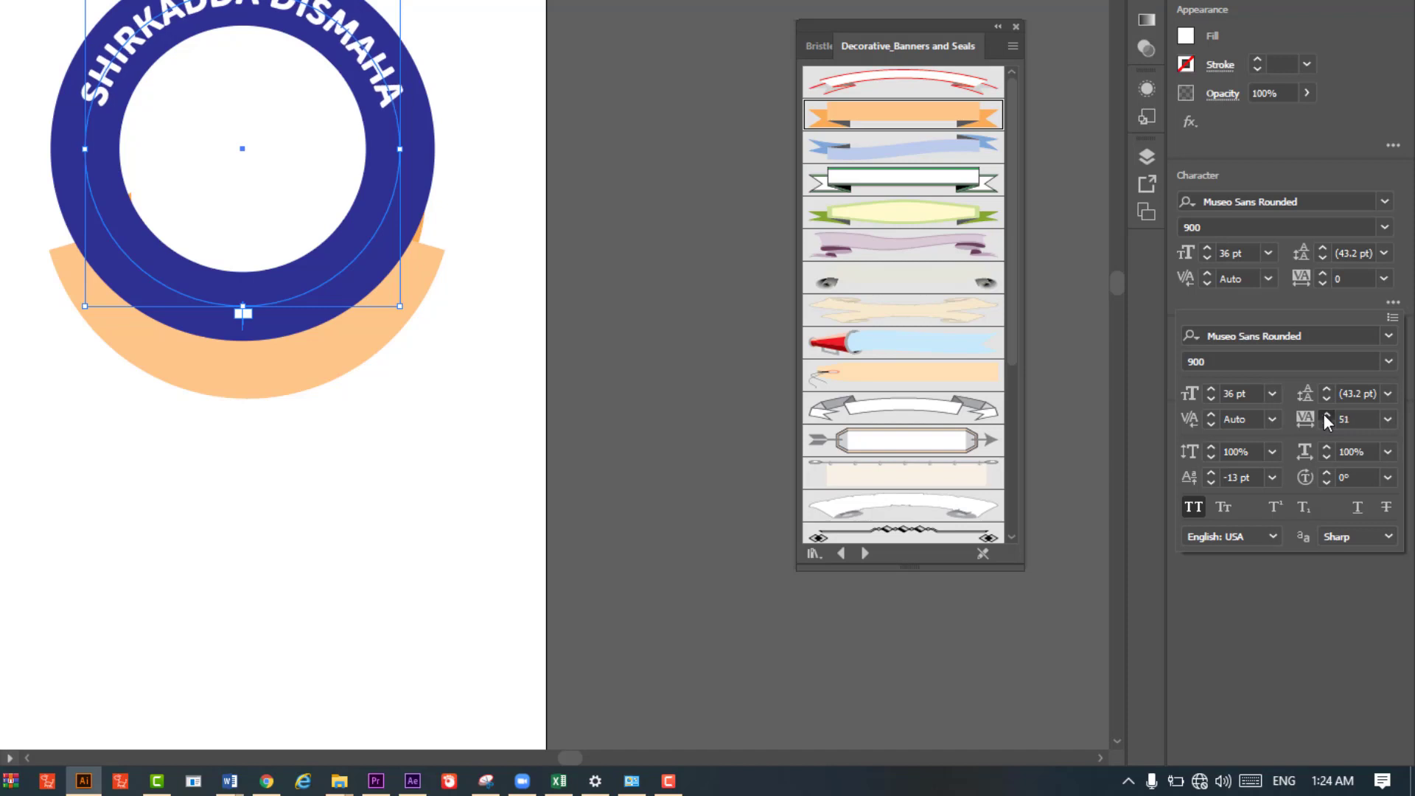
{"action": "left_click", "coordinate": [1326, 415]}
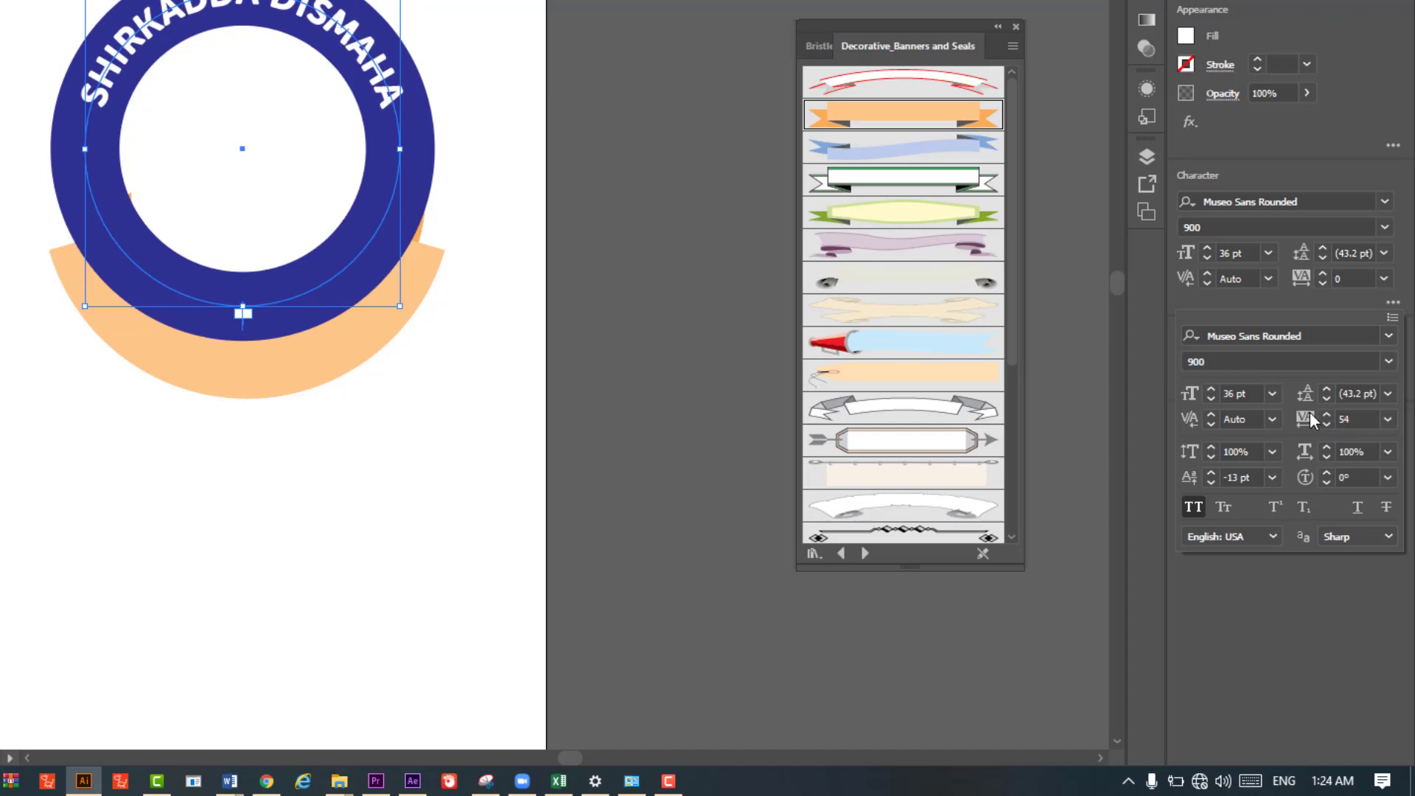
{"action": "left_click", "coordinate": [1327, 414]}
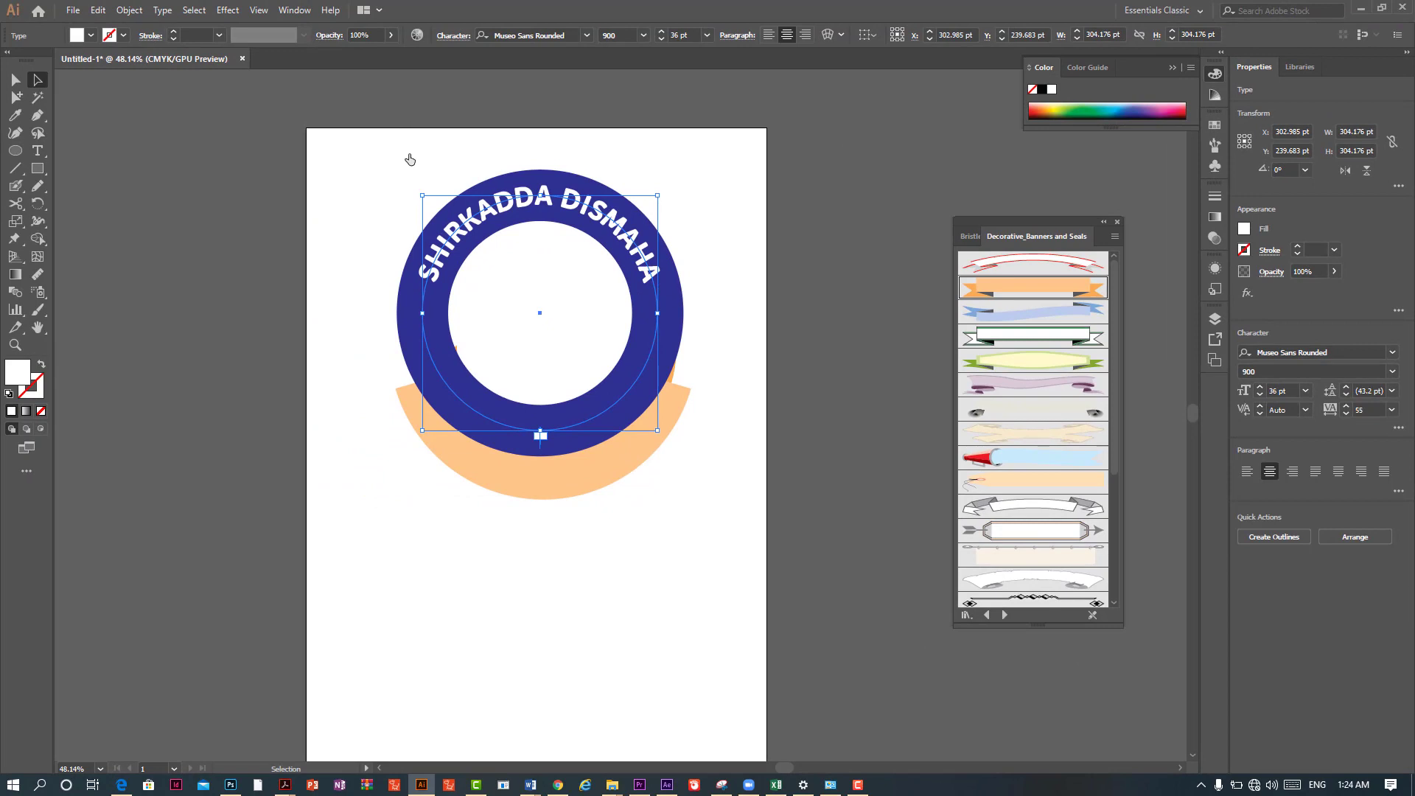
Step: Scale the ring and its text down proportionally and move them onto the banner
{"action": "left_click_drag", "start_coordinate": [410, 160], "coordinate": [709, 337]}
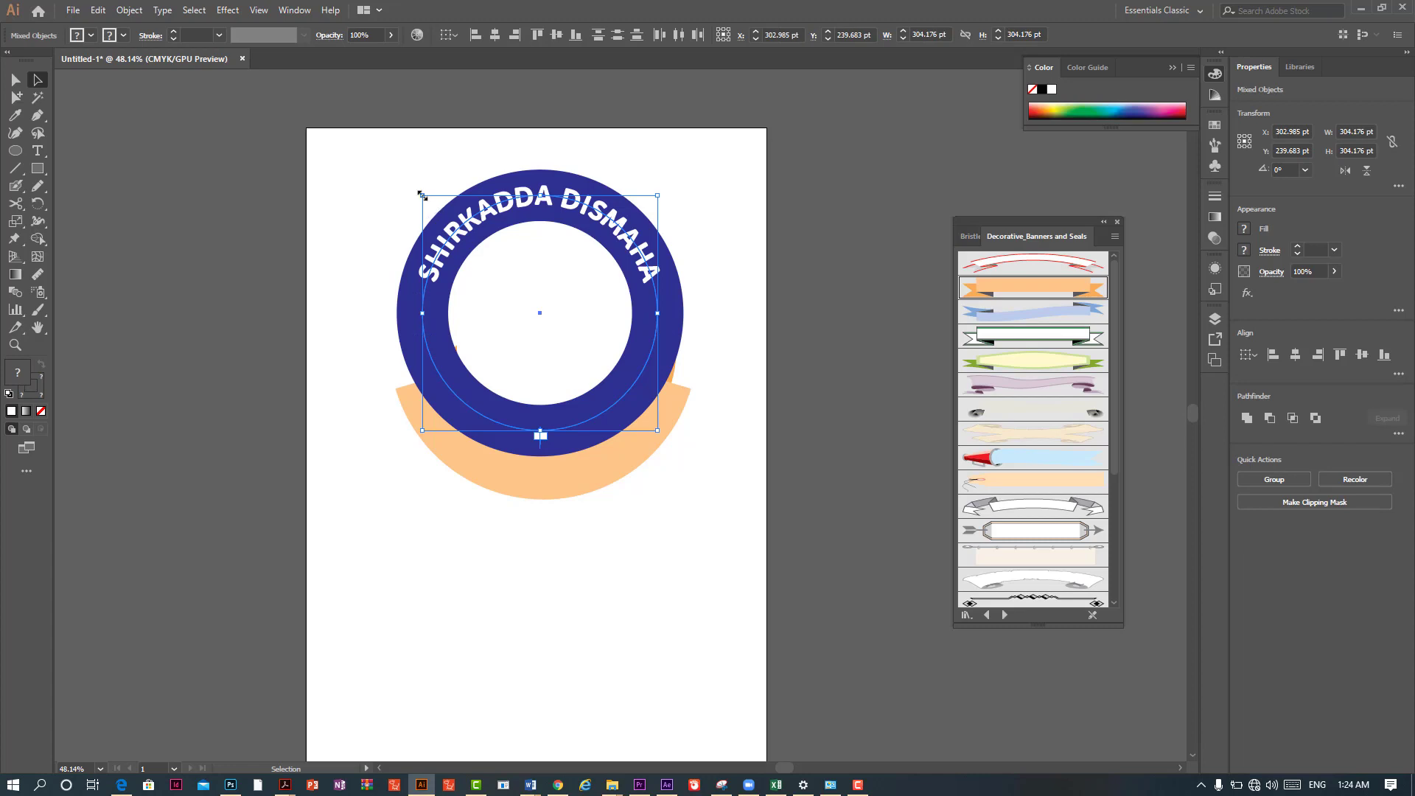
{"action": "key", "text": "shift"}
{"action": "left_click_drag", "start_coordinate": [421, 194], "coordinate": [492, 280]}
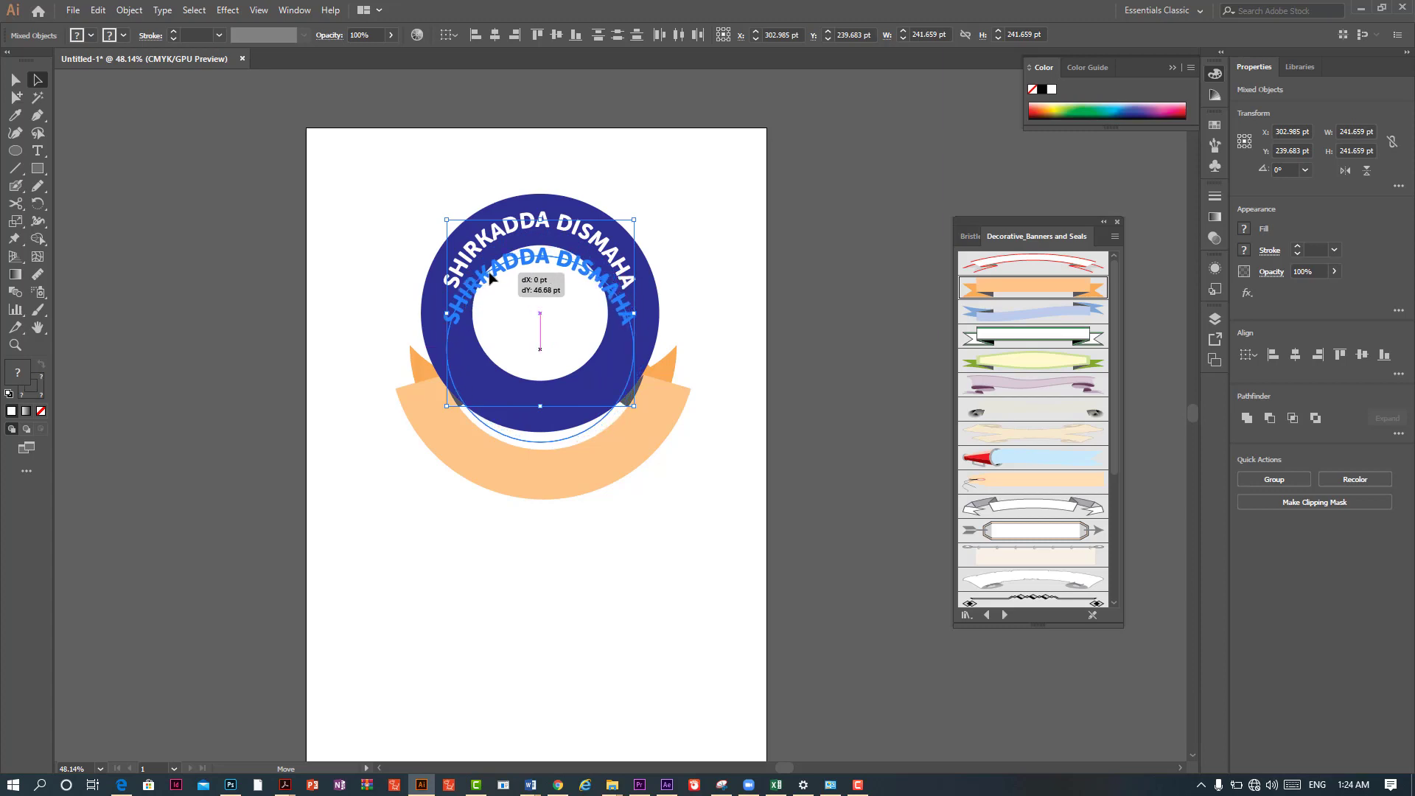
{"action": "left_click_drag", "start_coordinate": [492, 284], "coordinate": [494, 288]}
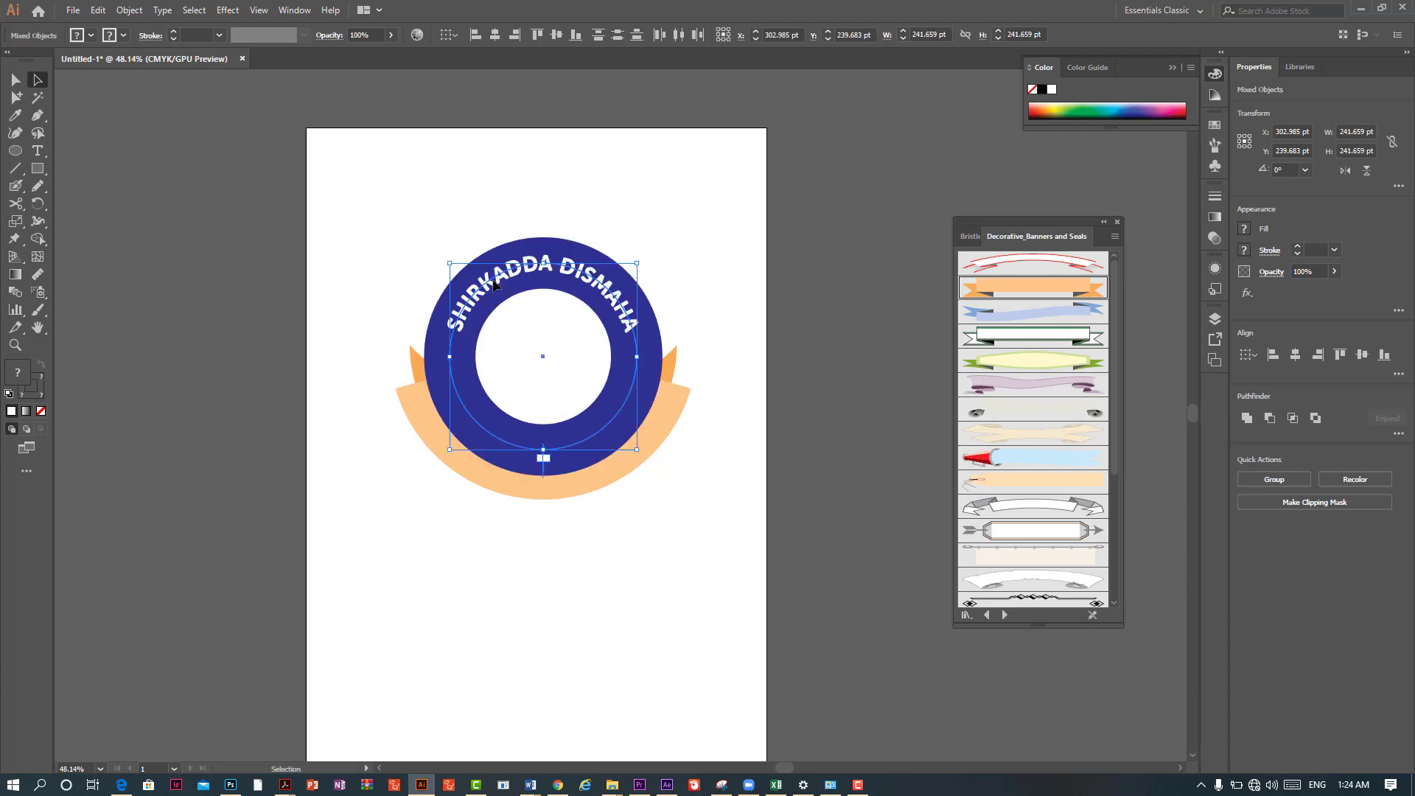
Step: Send the ring behind the banner and nudge it up 20 pt
{"action": "key", "text": "ctrl+shift+bracketleft"}
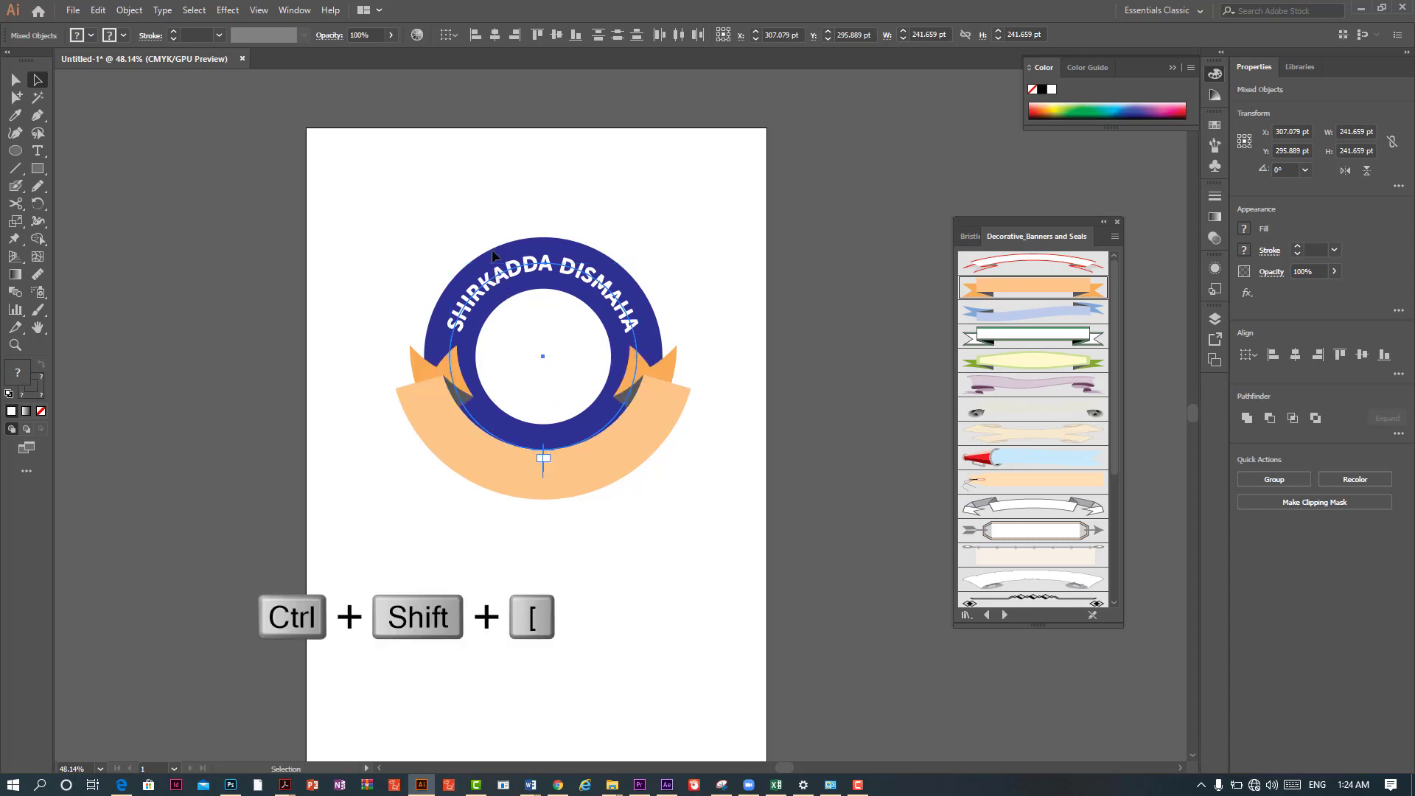
{"action": "key", "text": "shift+Up"}
{"action": "key", "text": "shift+Up"}
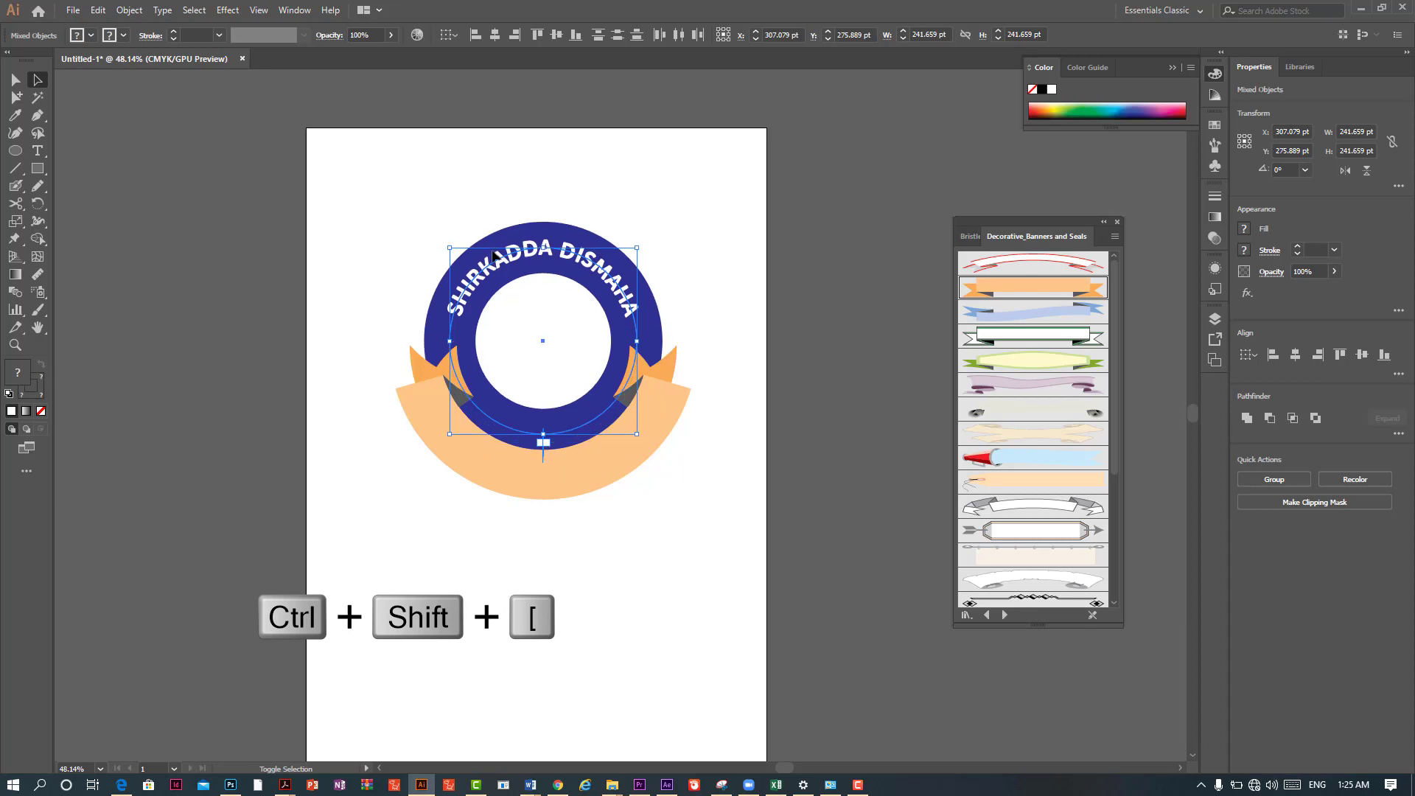
{"action": "left_click", "coordinate": [570, 567]}
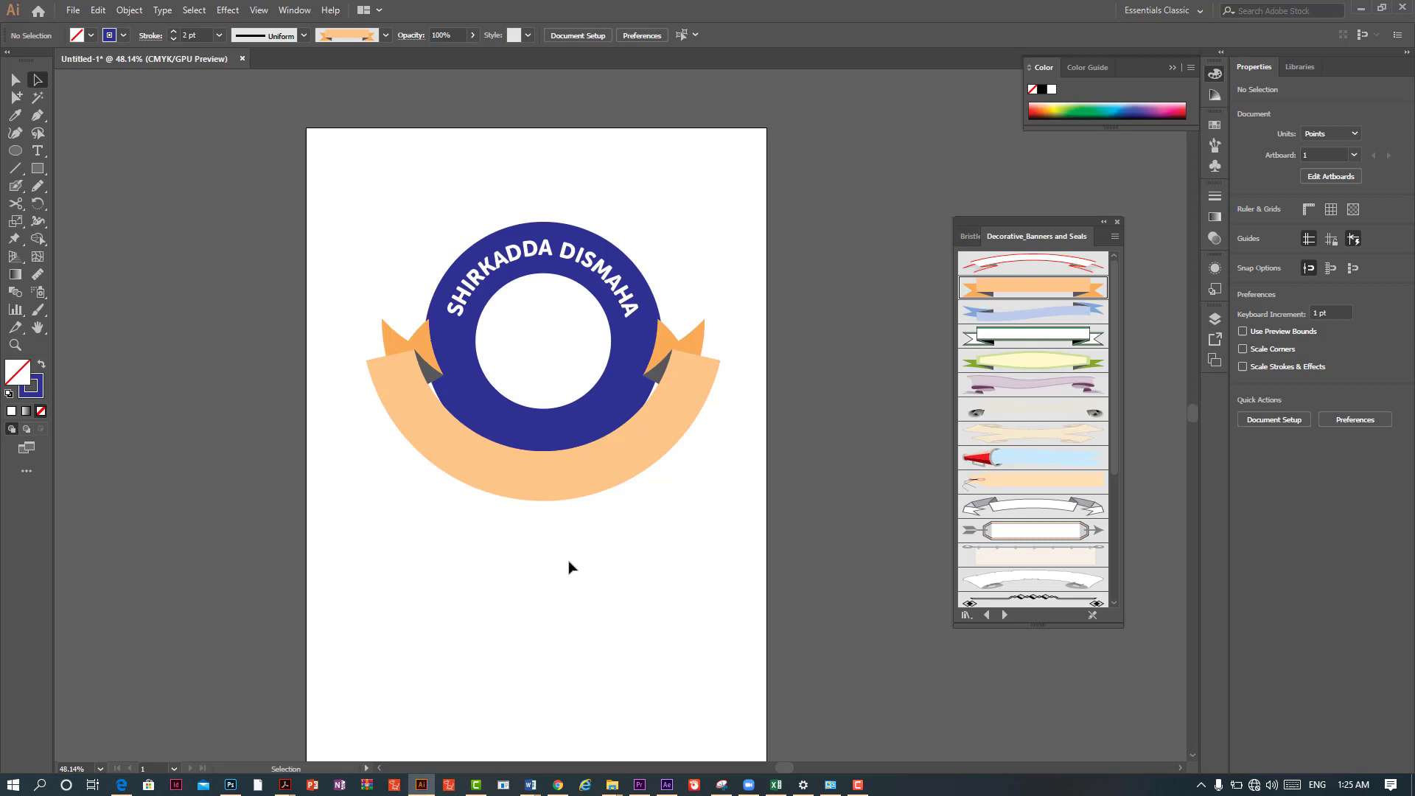
Step: Click an empty spot on the artboard to deselect and view the finished badge
{"action": "left_click", "coordinate": [859, 789]}
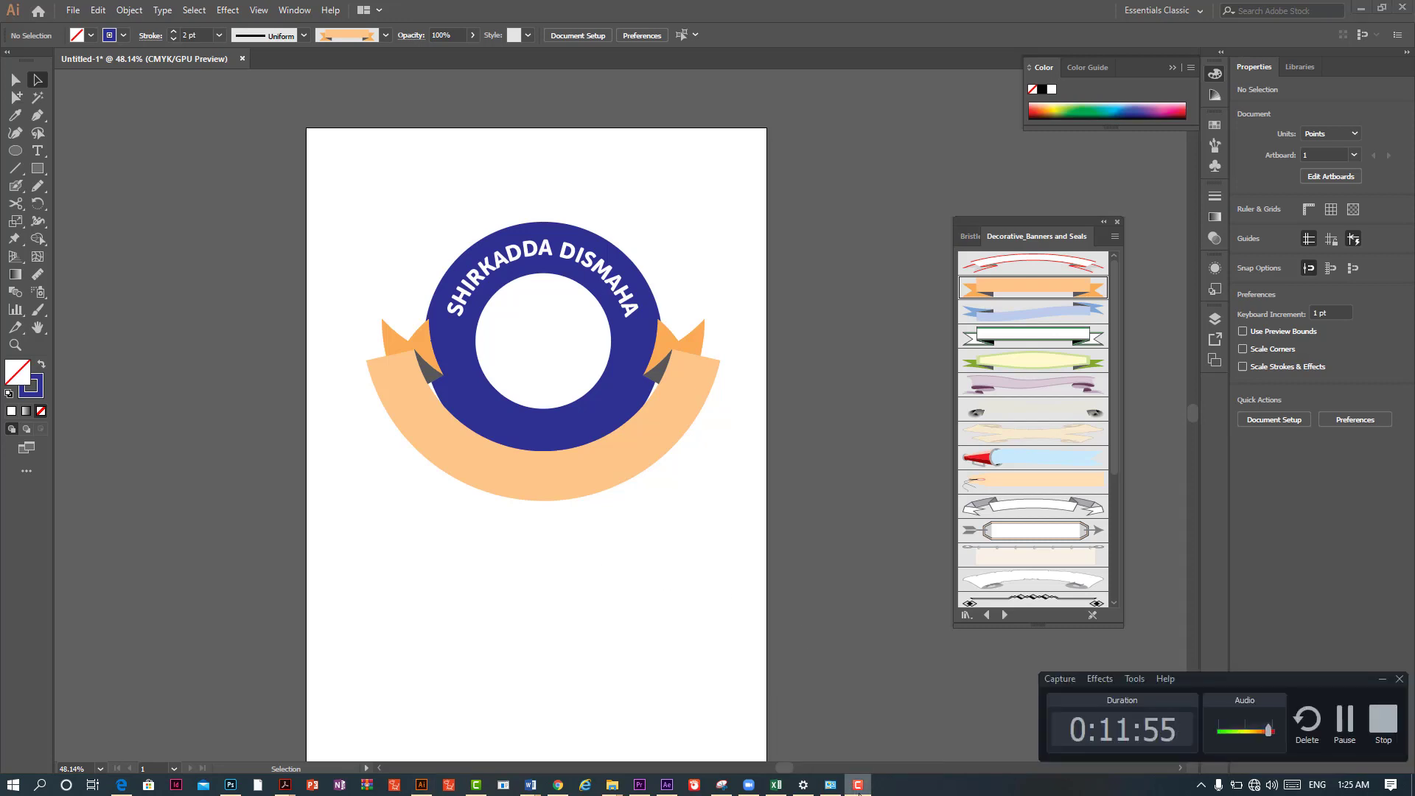